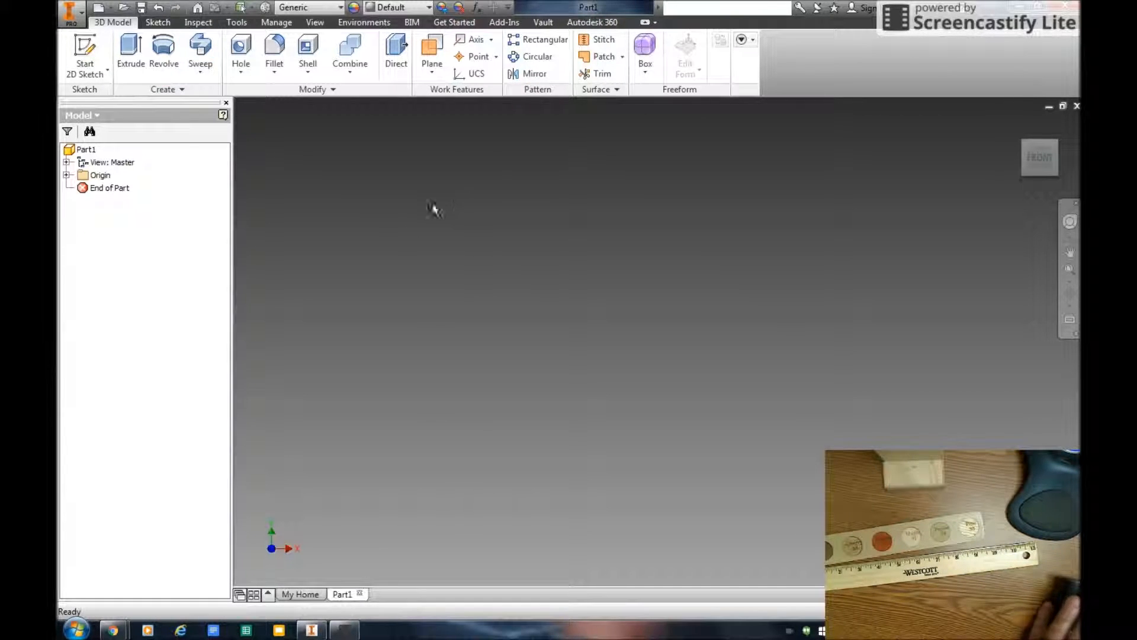
- Sketch a 1 in diameter circle centred on the origin of the front plane and finish the sketch
click(89, 65)
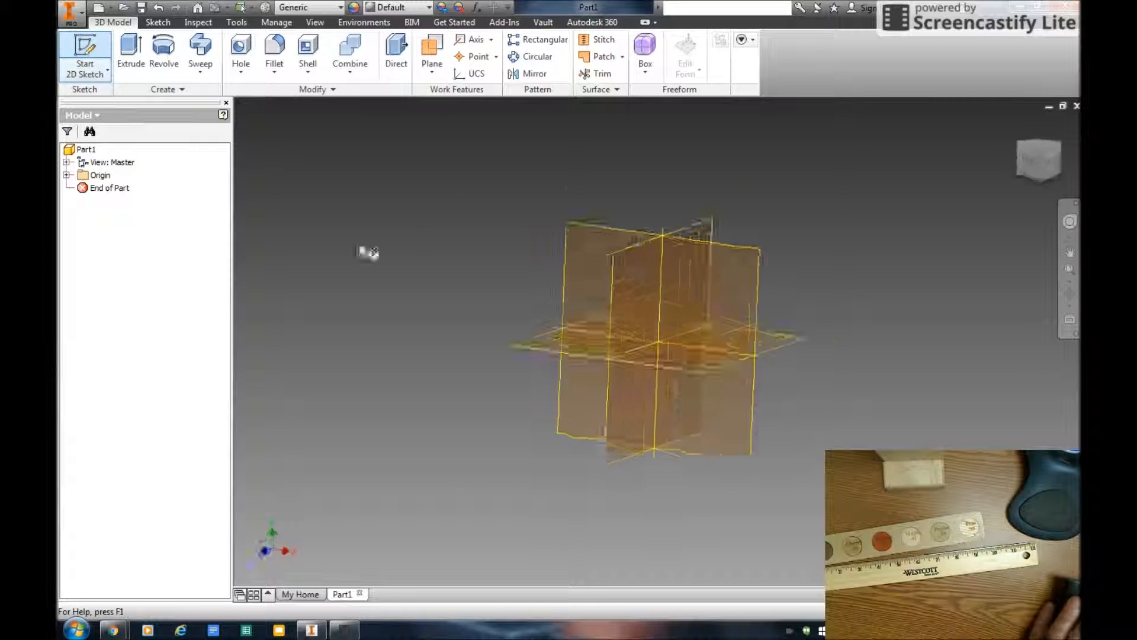
click(687, 303)
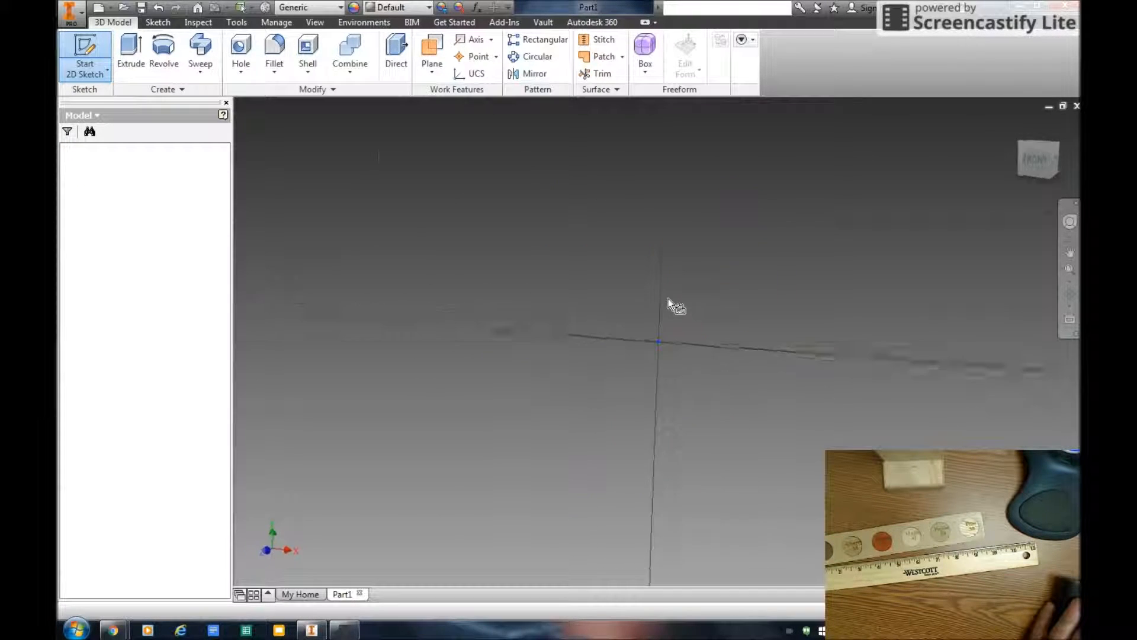
click(165, 54)
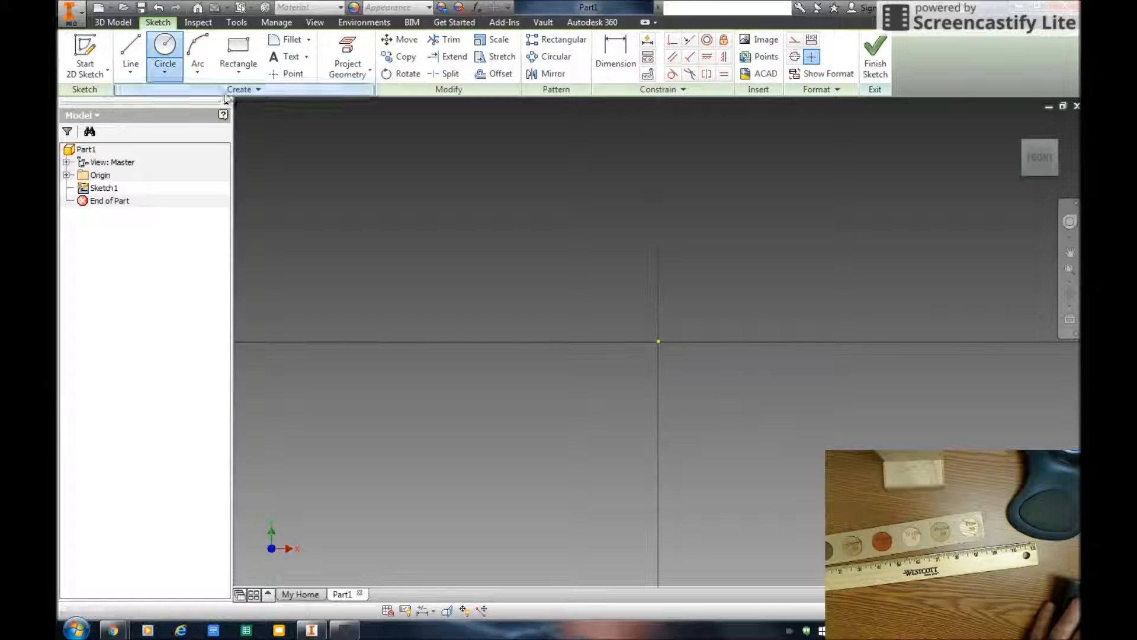
click(659, 342)
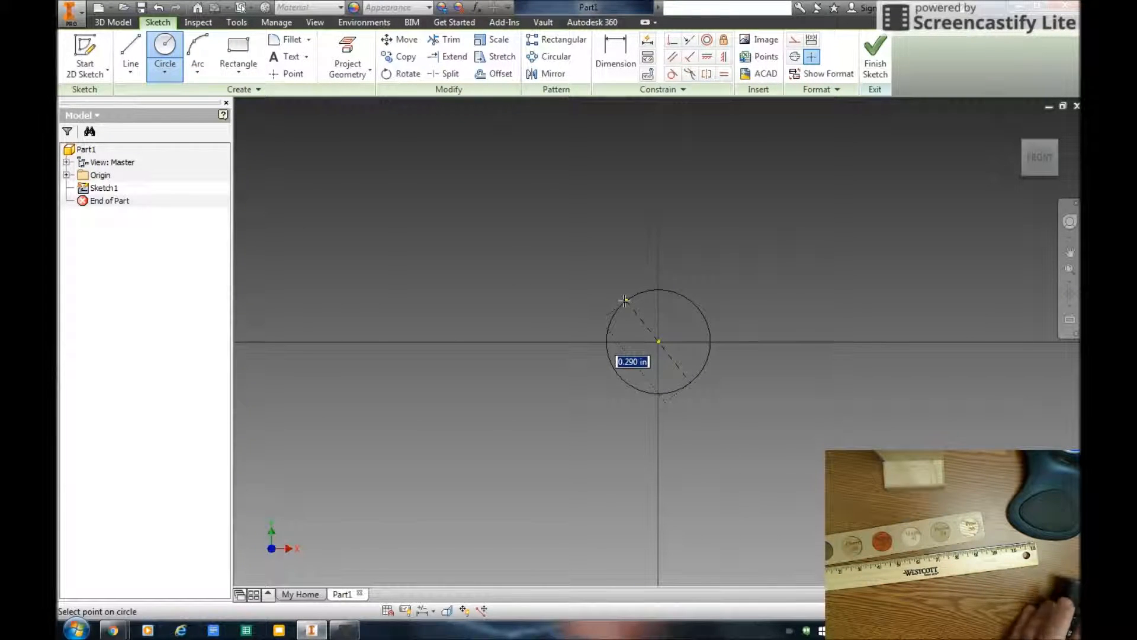
text(1)
key(Return)
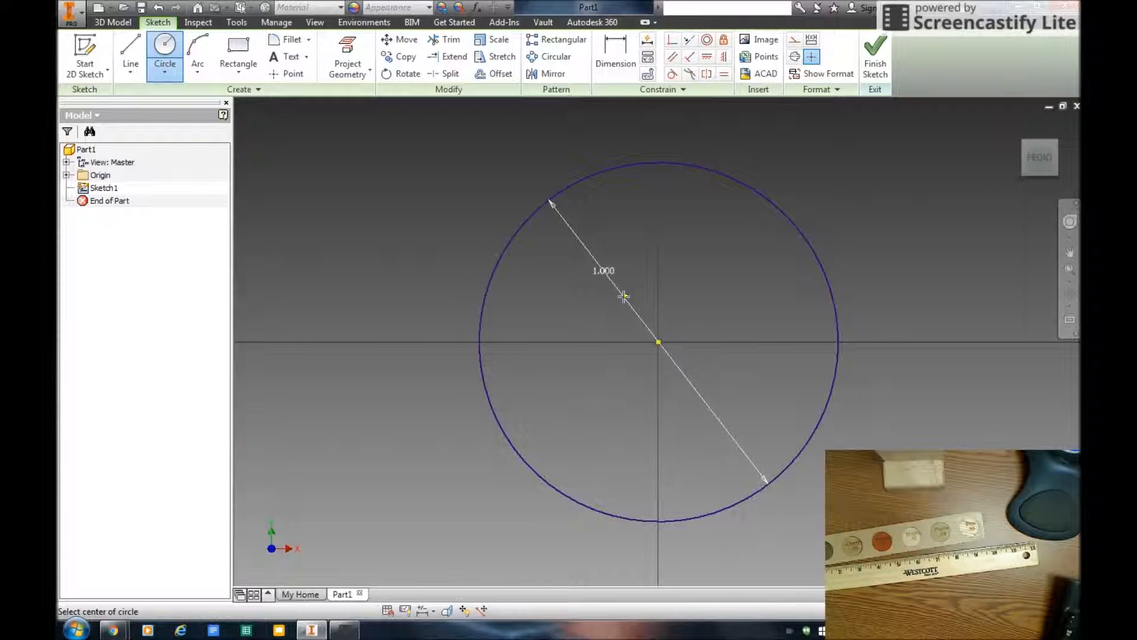
click(875, 59)
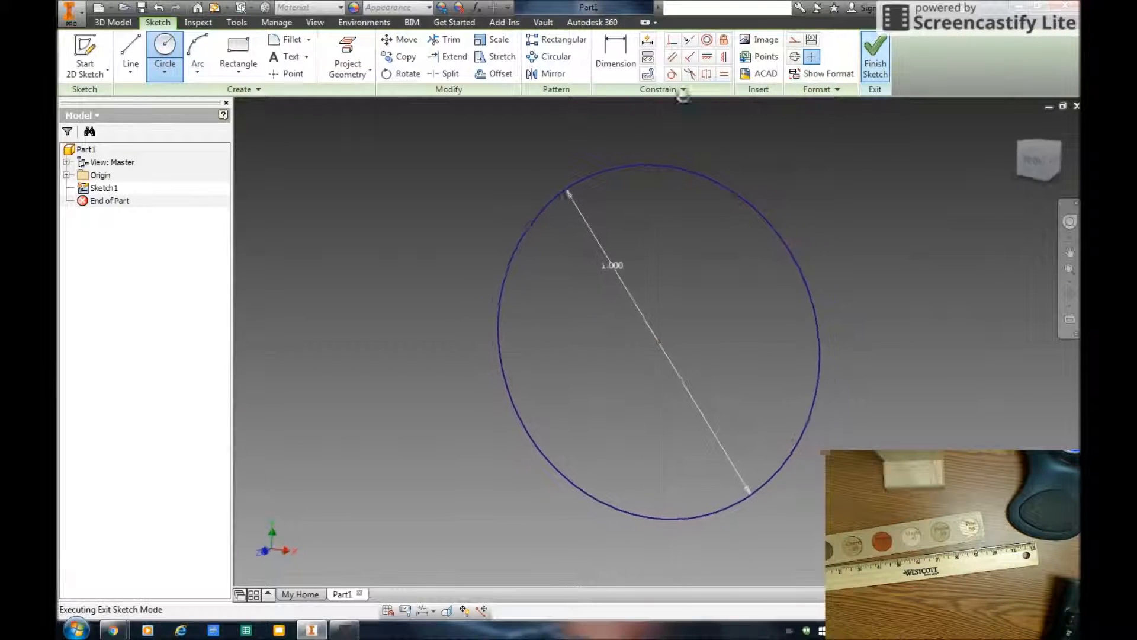
- Extrude the circle profile by 0.125 in to form a thin disc
click(131, 50)
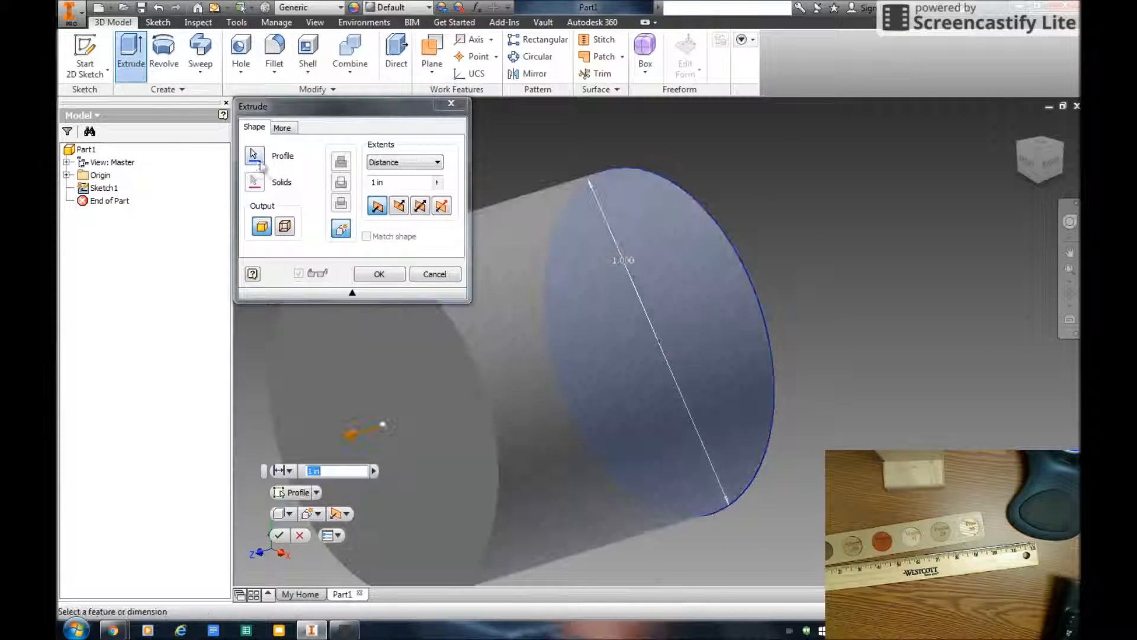
click(394, 182)
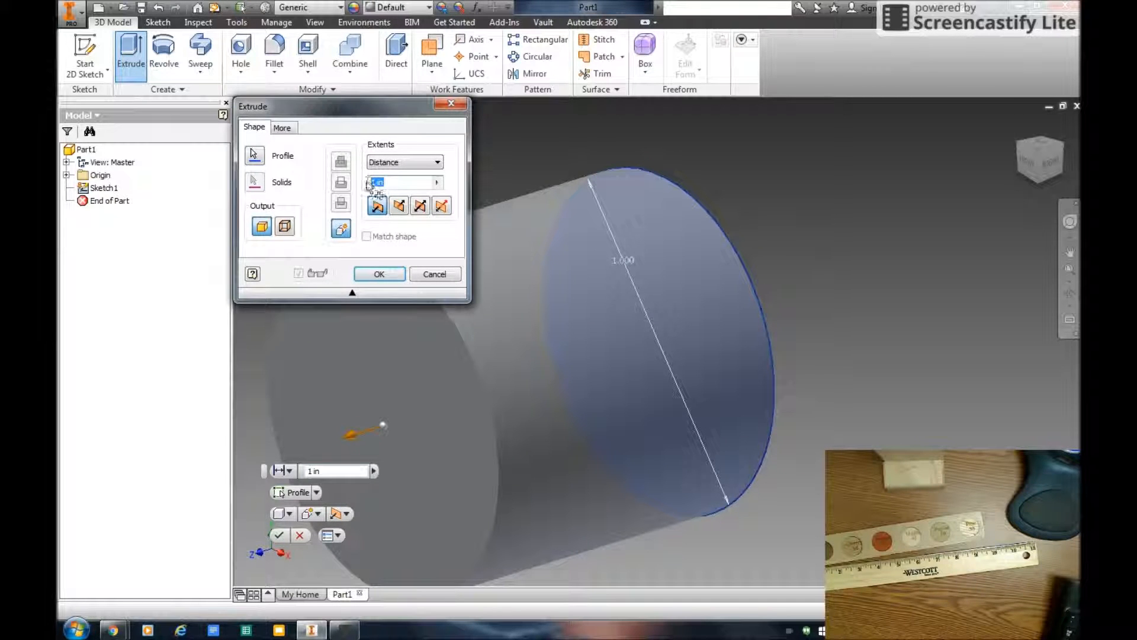
text(.125)
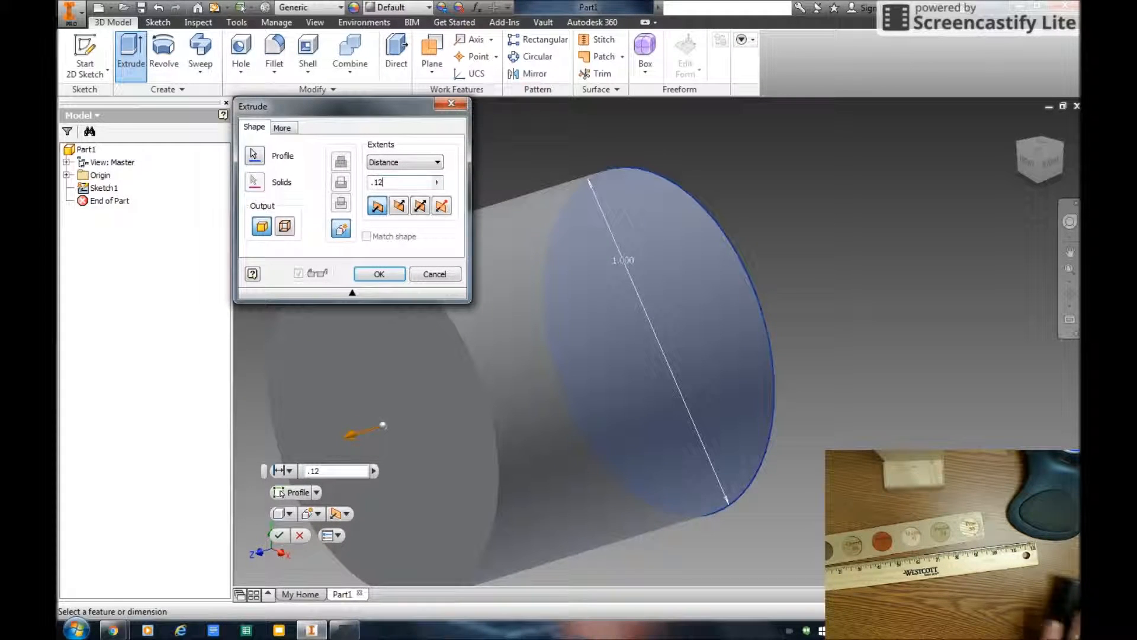
click(378, 274)
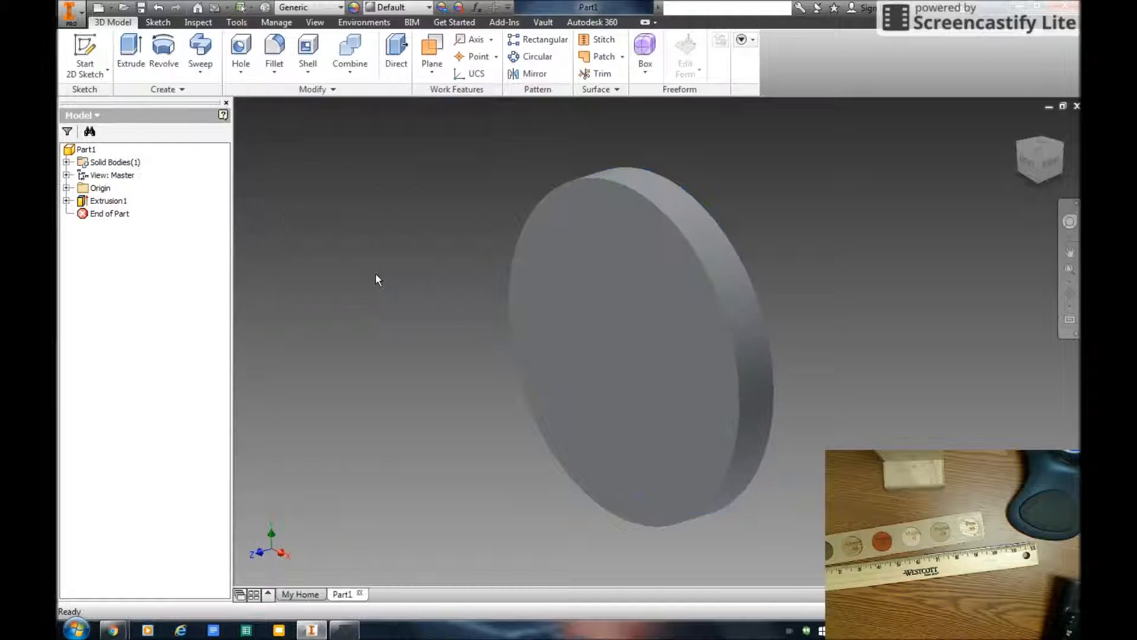
- Assign the Wood (Birch) material to the disc
click(341, 11)
drag(410, 169, 422, 329)
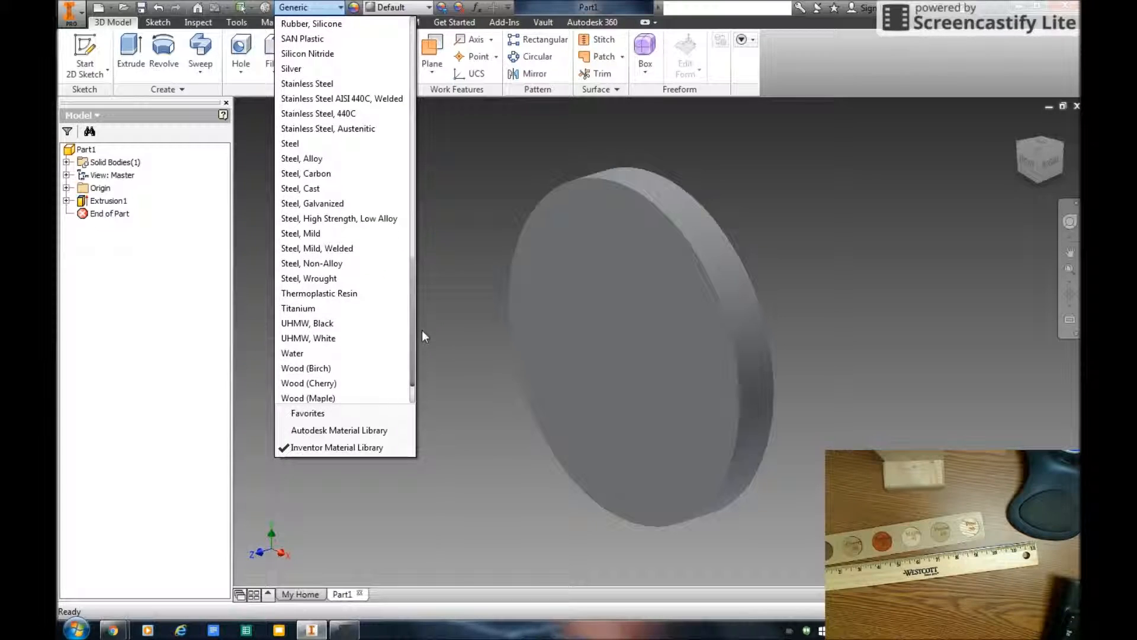
click(311, 368)
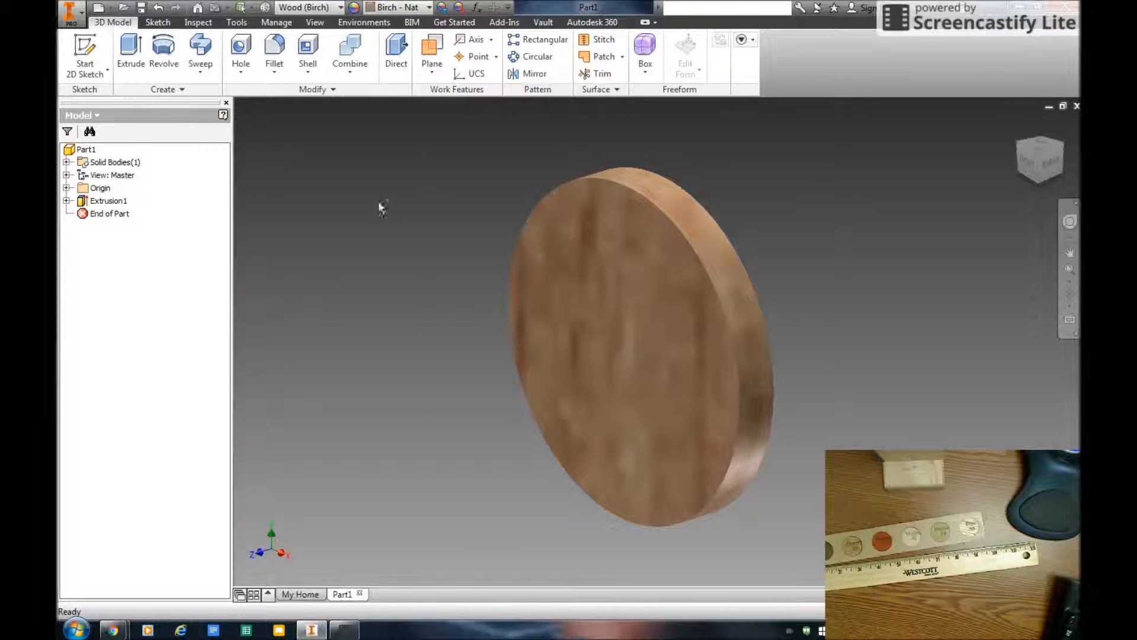
- Save the birch disc as Part1 in a new folder named "Wood type magic trick" inside Cad files
click(81, 16)
click(109, 157)
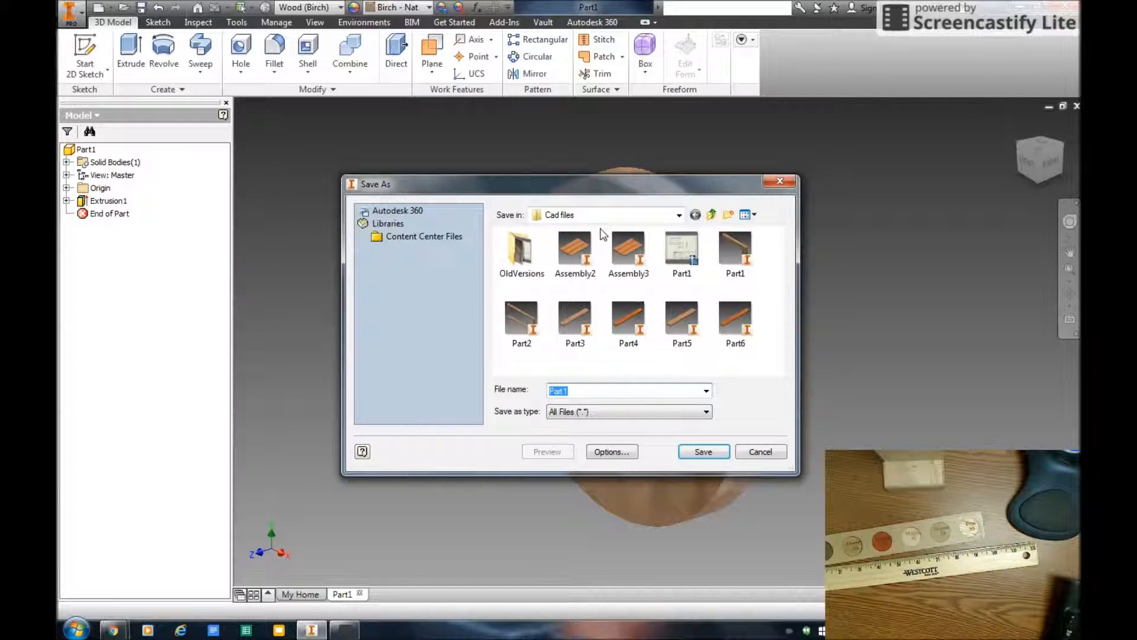
right_click(563, 367)
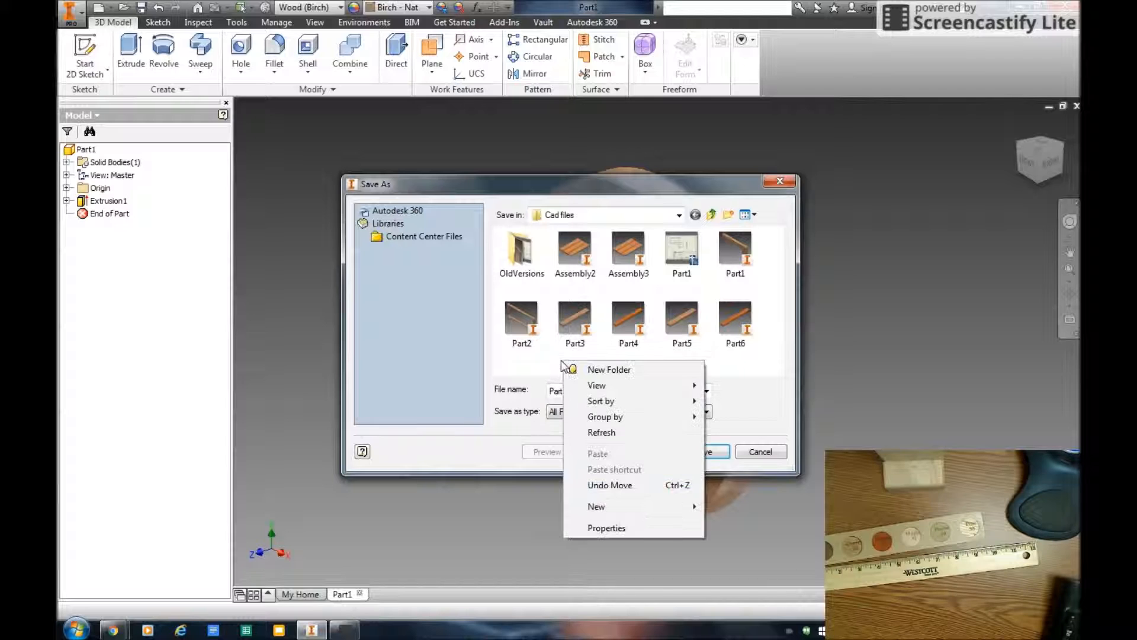
click(605, 370)
text(Woo)
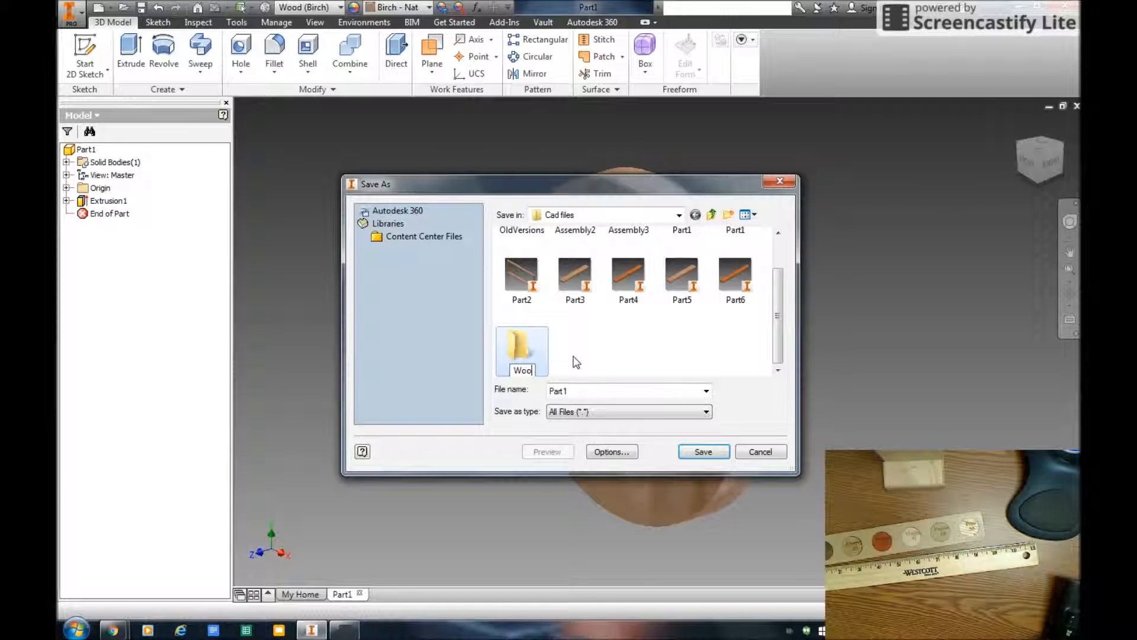
text(d type ma)
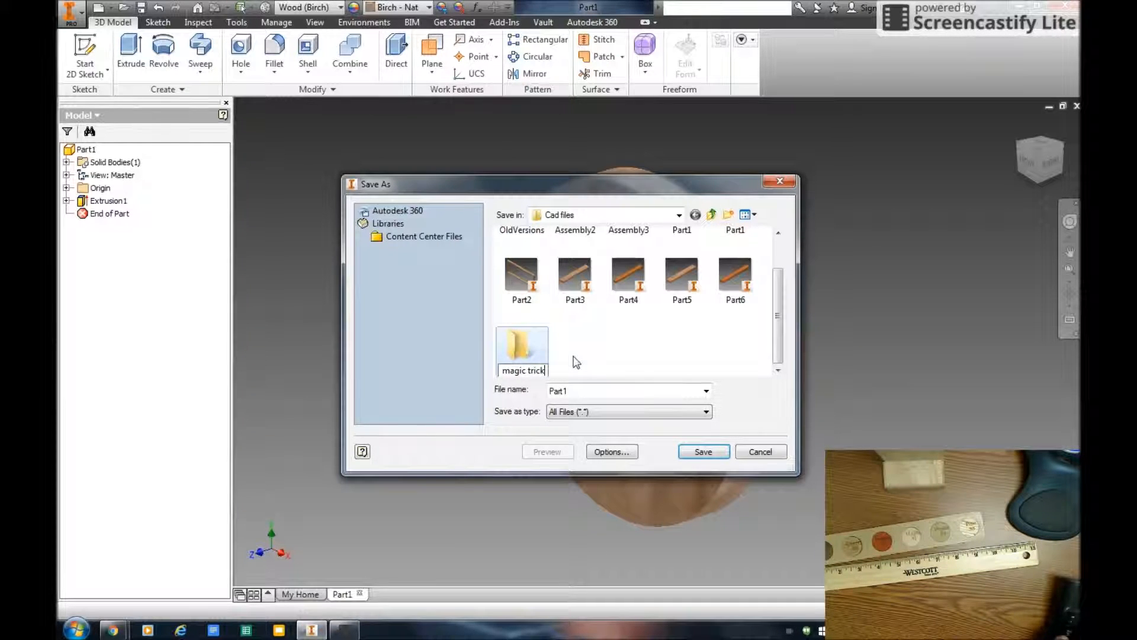
double_click(522, 343)
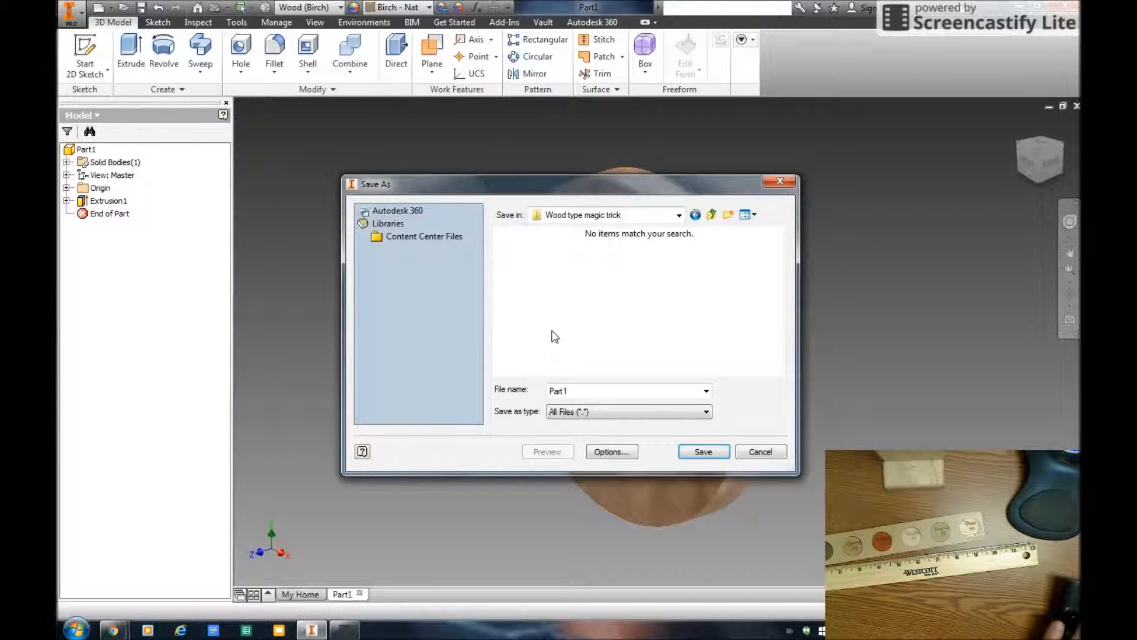
click(690, 453)
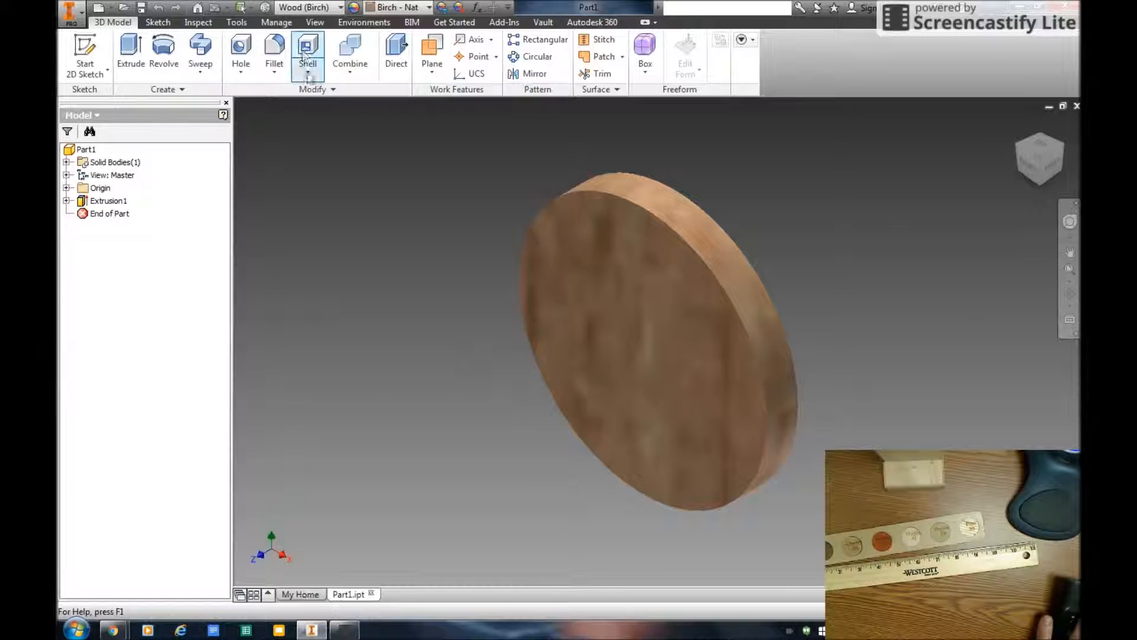
- Change the disc's material to Wood (Cherry) and save this version as Part2 in the same folder
click(341, 8)
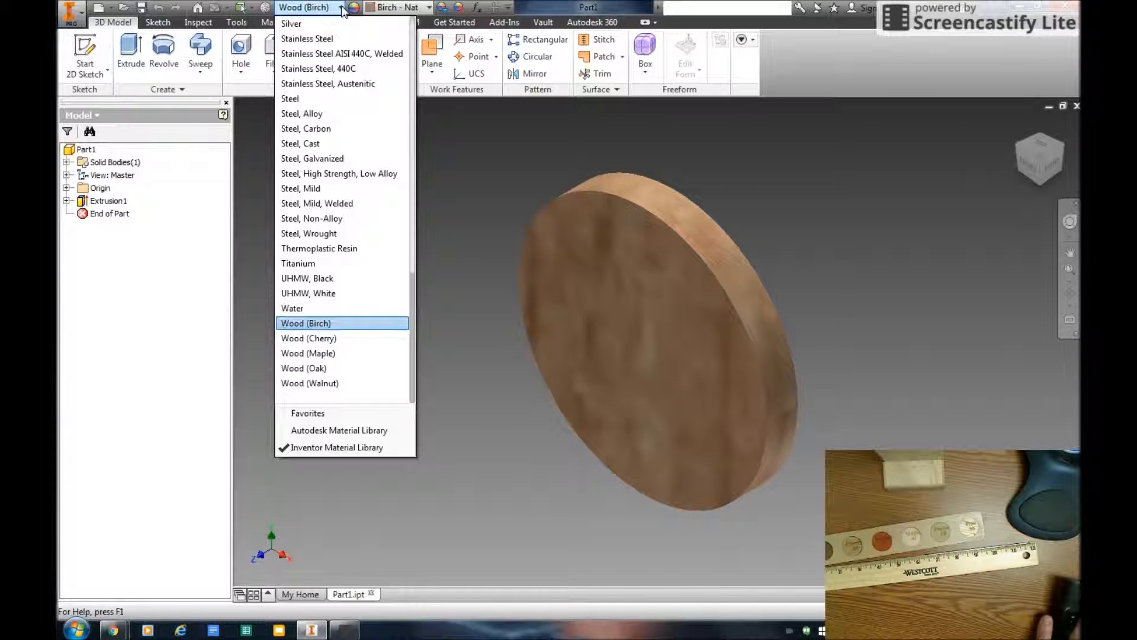
click(332, 339)
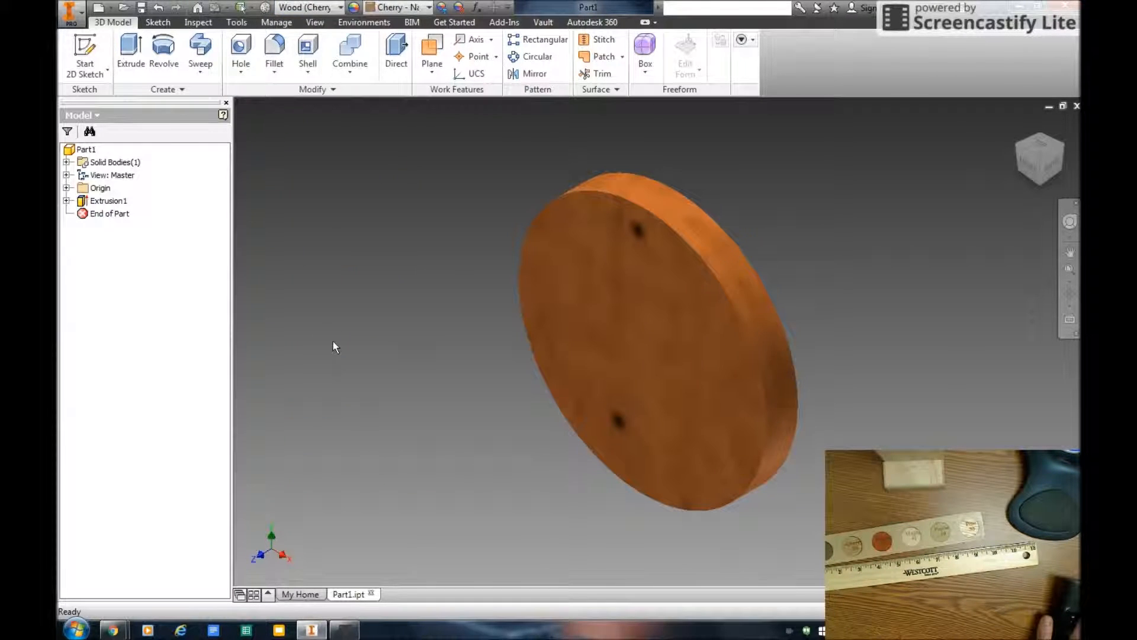
click(70, 11)
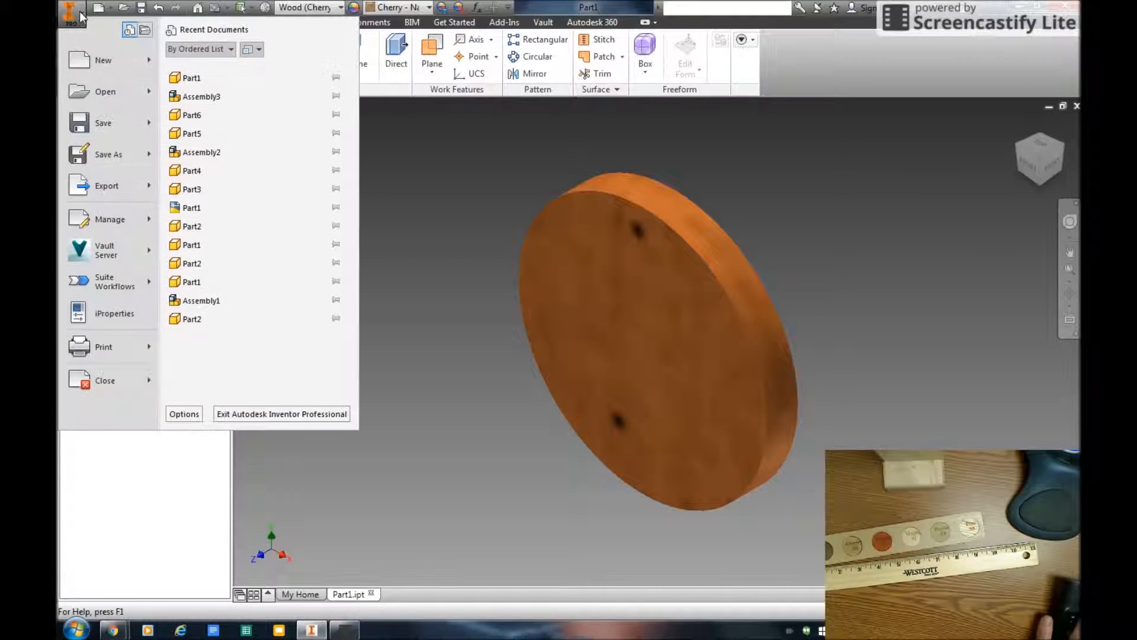
click(103, 154)
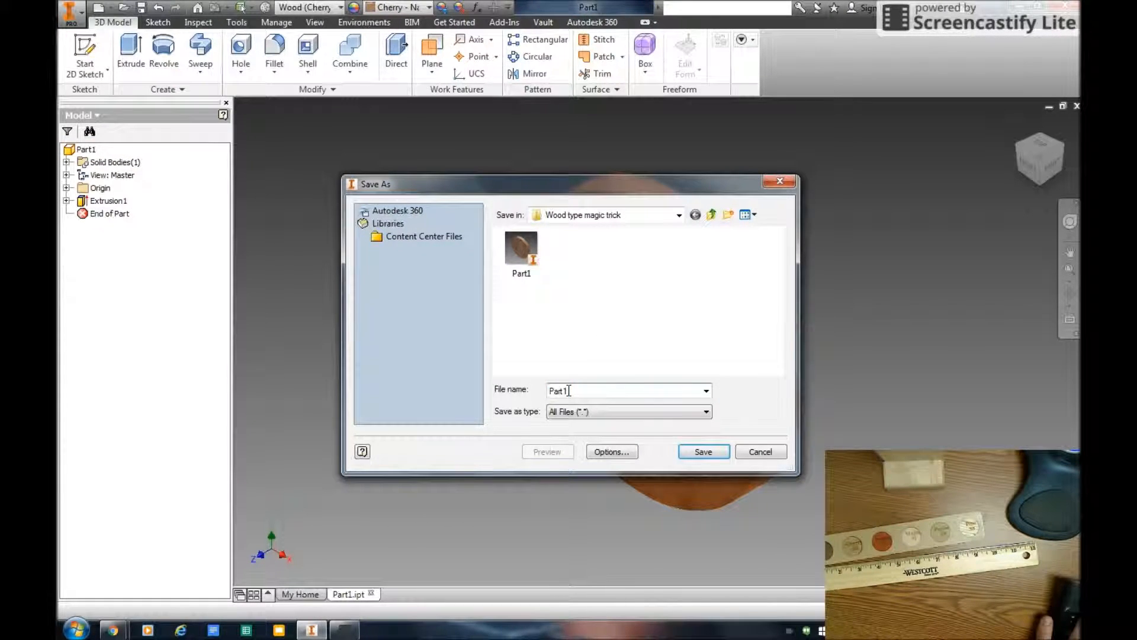
key(BackSpace)
text(2)
key(Return)
- Change the disc's material to Wood (Maple) and save this version as Part3 in the same folder
click(341, 8)
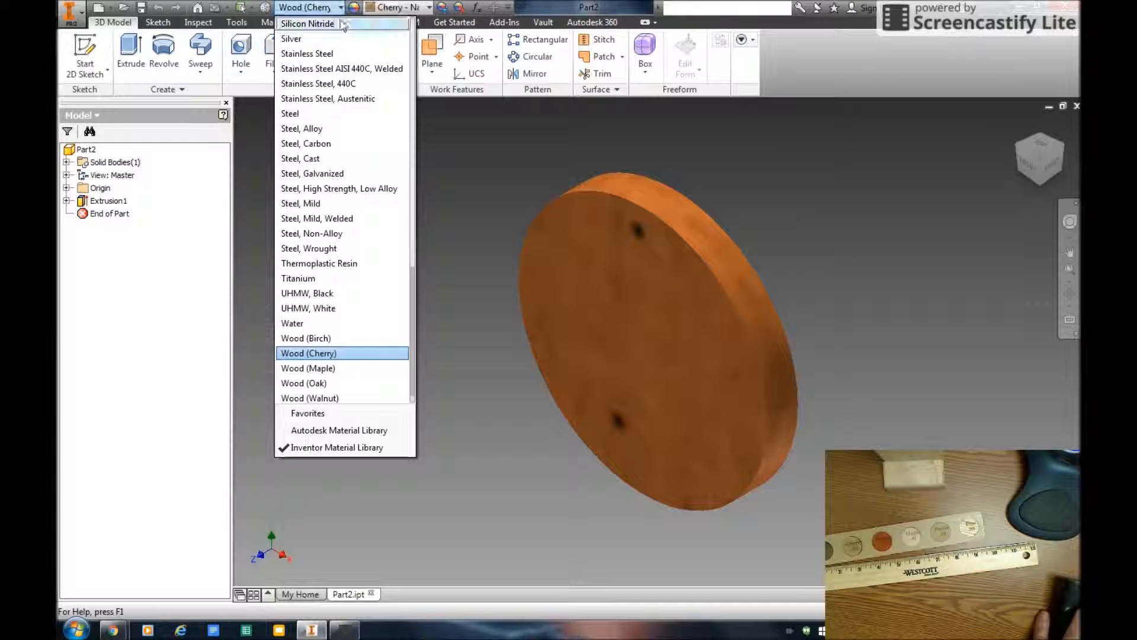
click(330, 368)
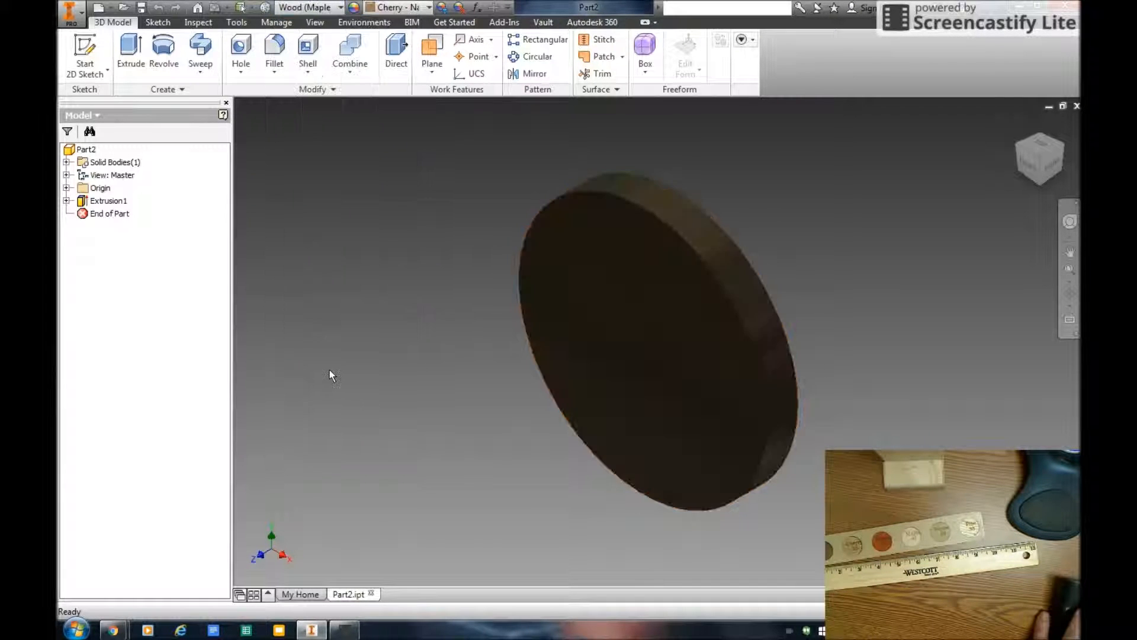
click(79, 17)
click(106, 154)
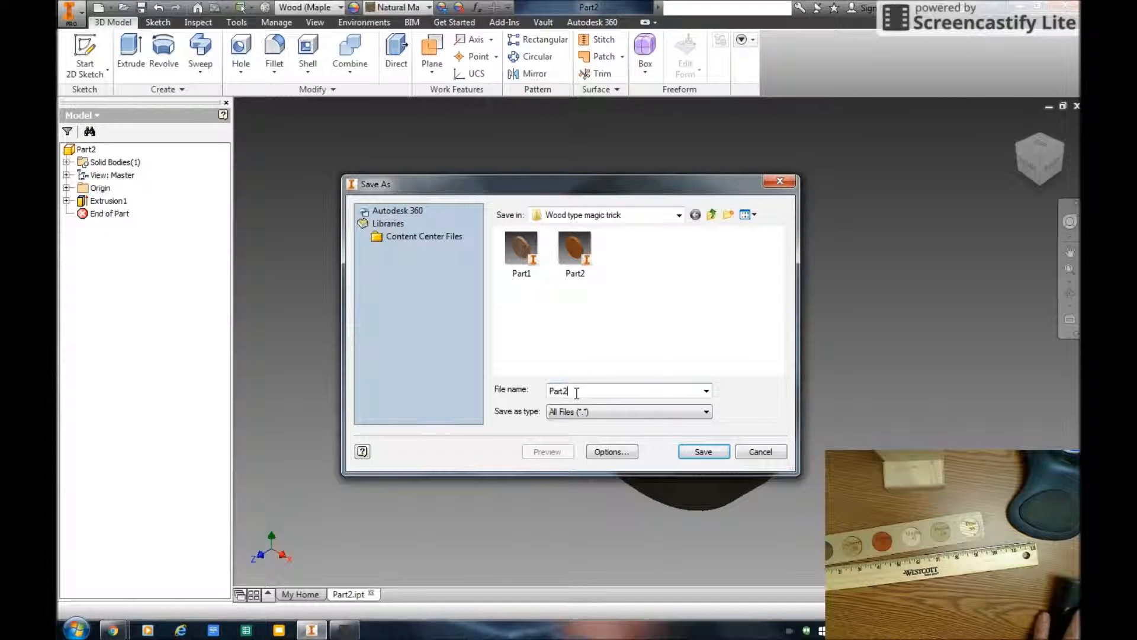
key(BackSpace)
text(3)
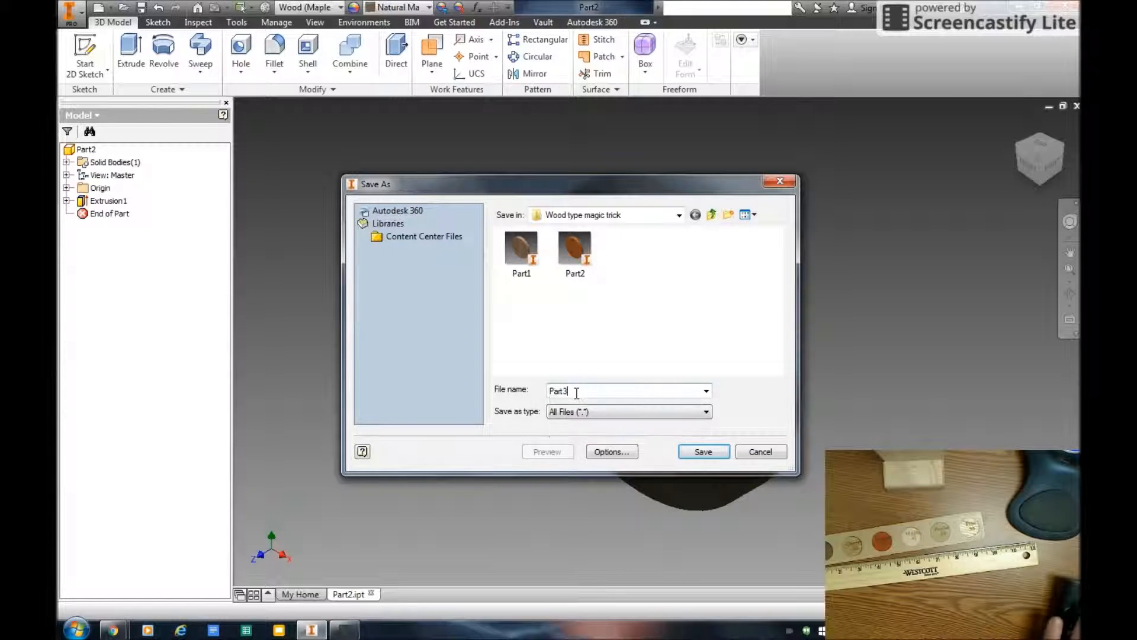
click(702, 452)
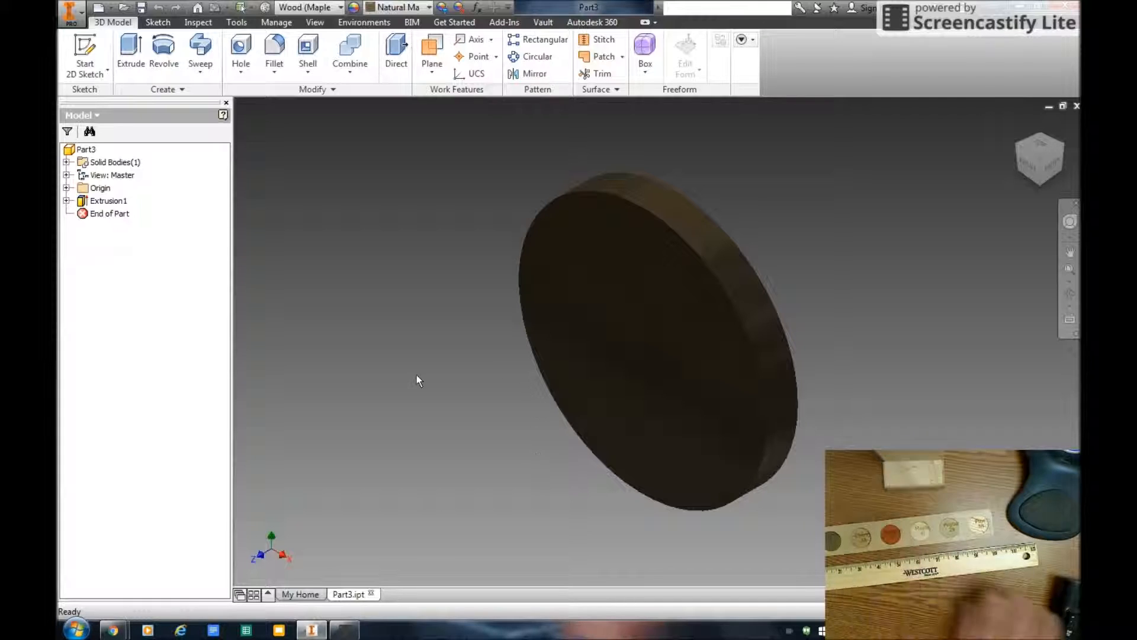
- Create a new part file for the strip that goes with the discs
click(81, 18)
mouse_move(95, 63)
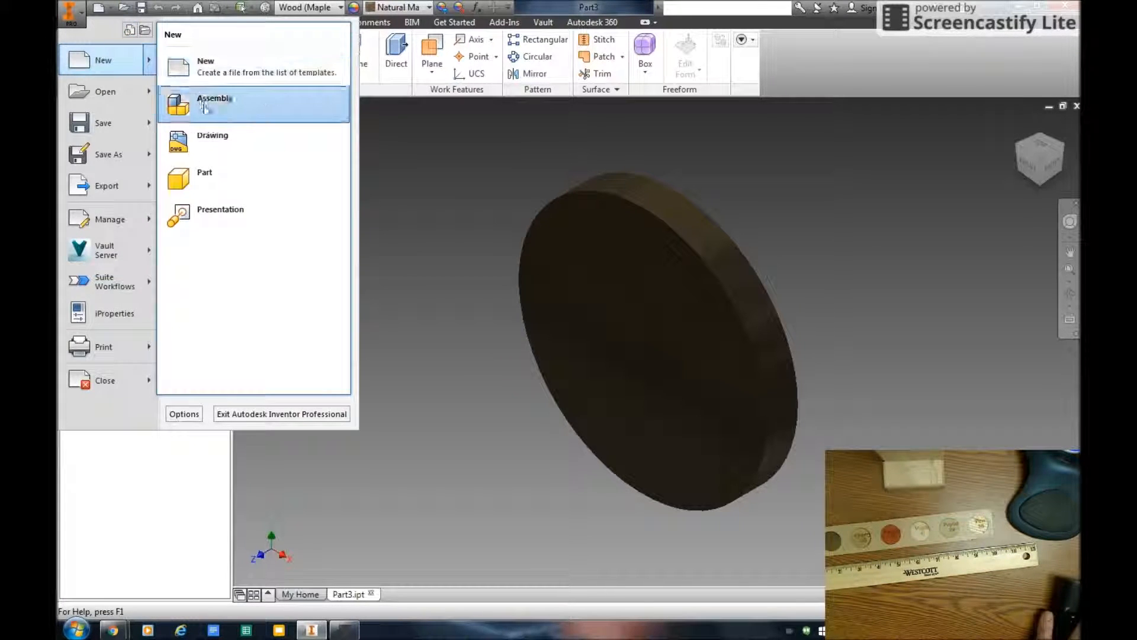
click(203, 175)
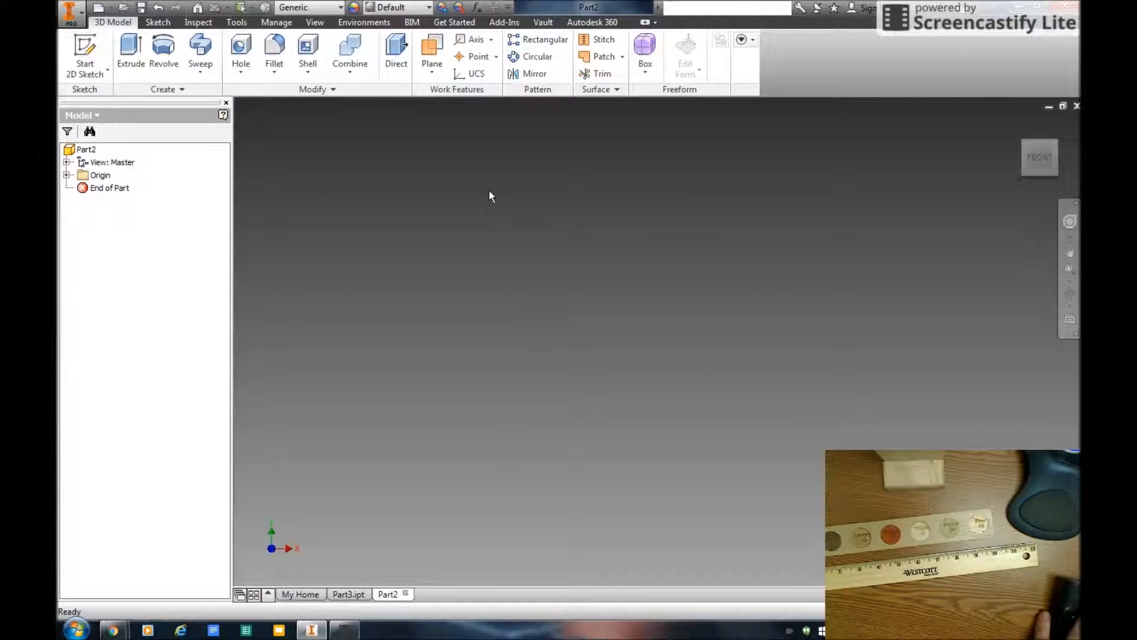
- Sketch a rectangle 9 in wide and 1.5 in high on the front plane, with one corner at the origin
click(84, 54)
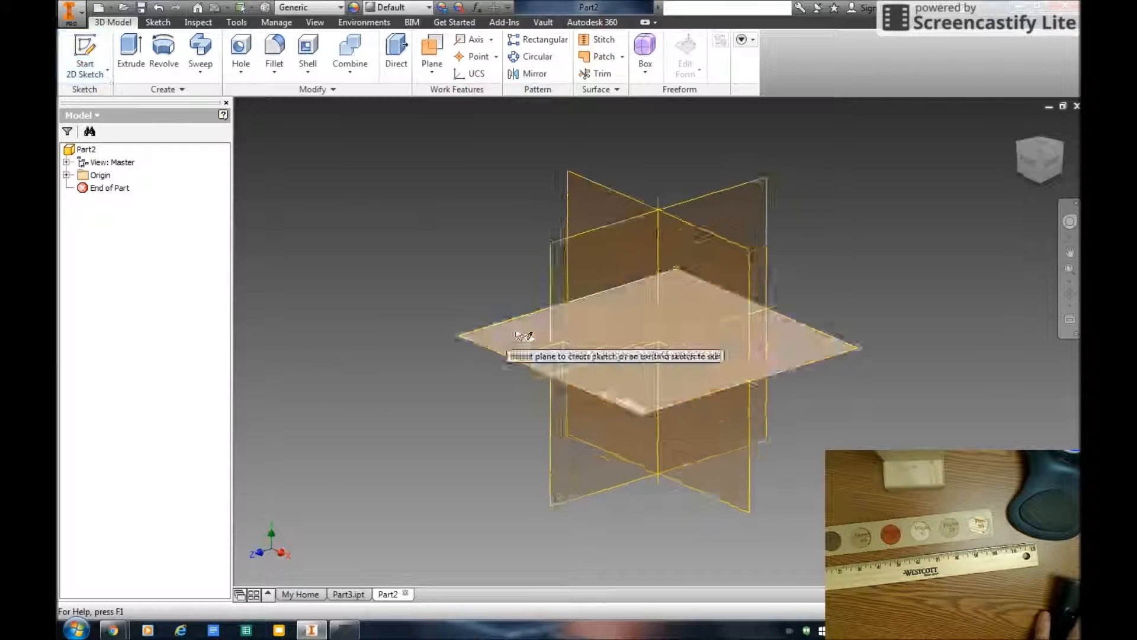
click(681, 287)
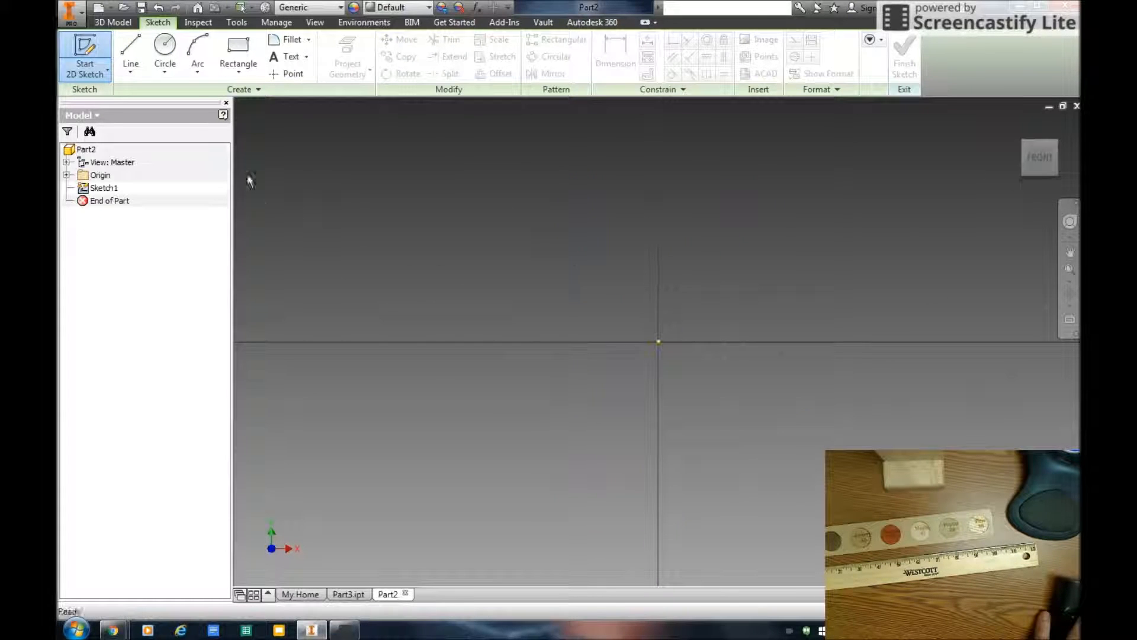
click(240, 49)
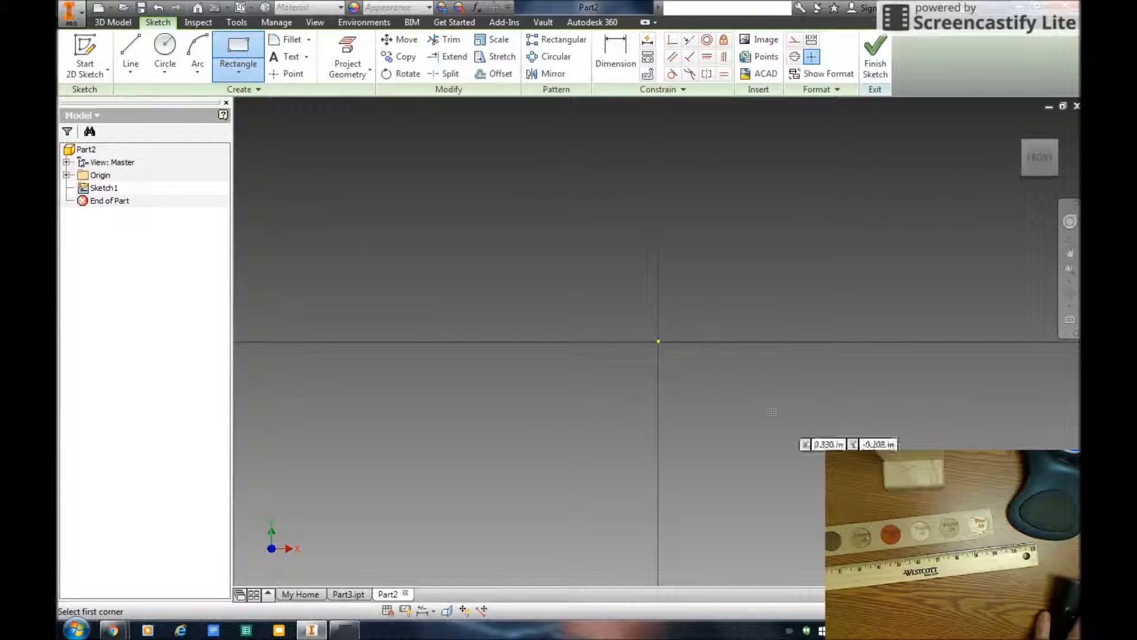
click(658, 341)
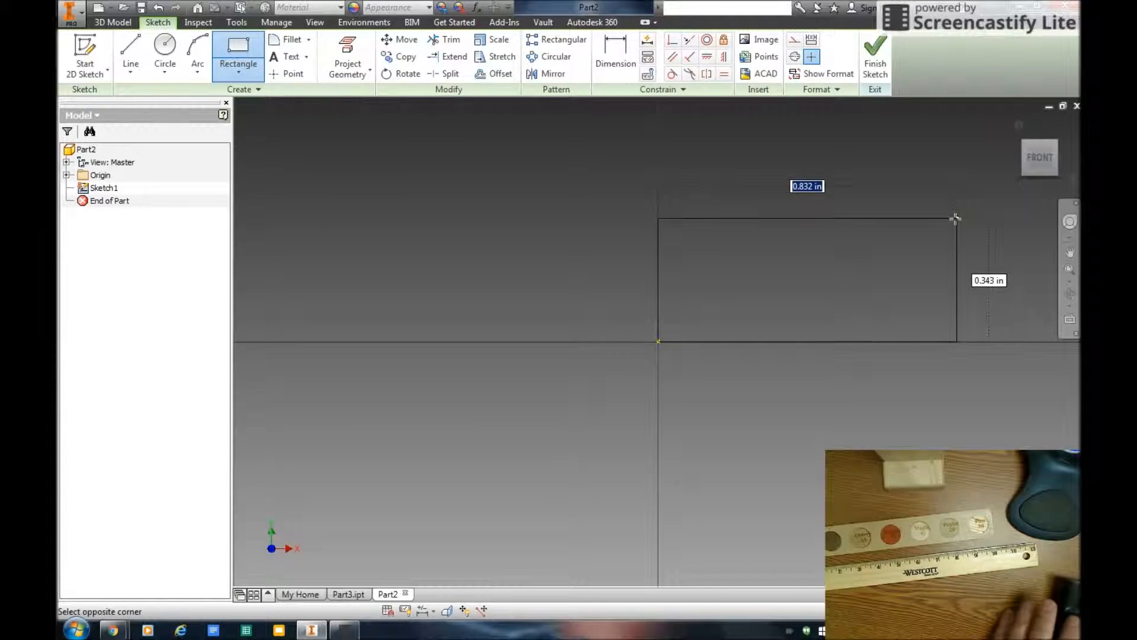
text(9)
key(Tab)
text(1.5)
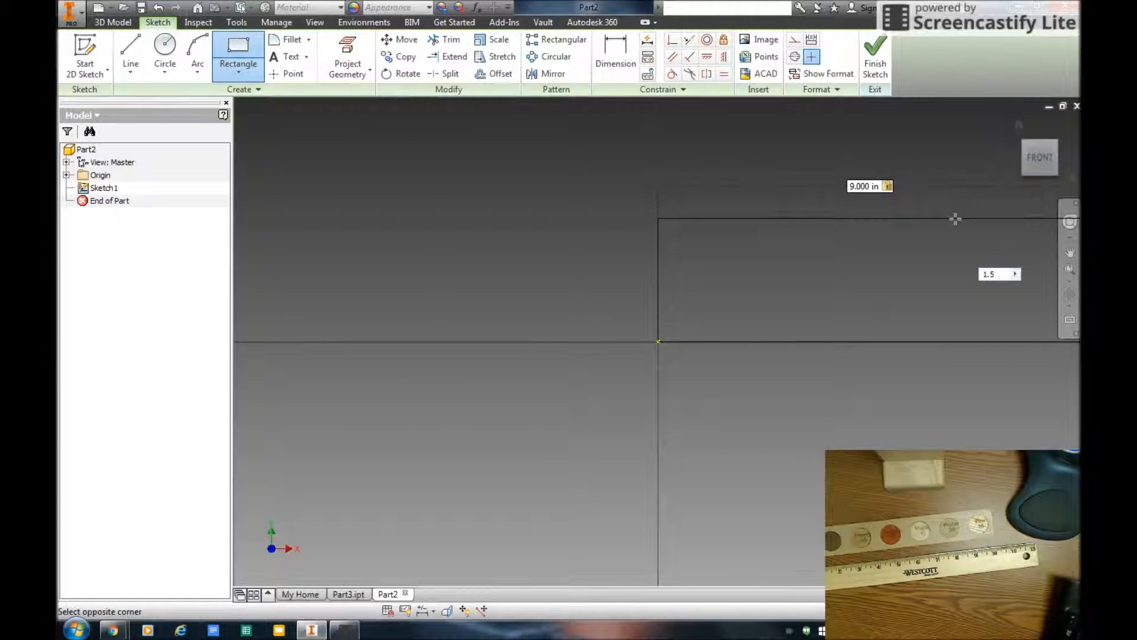
key(Return)
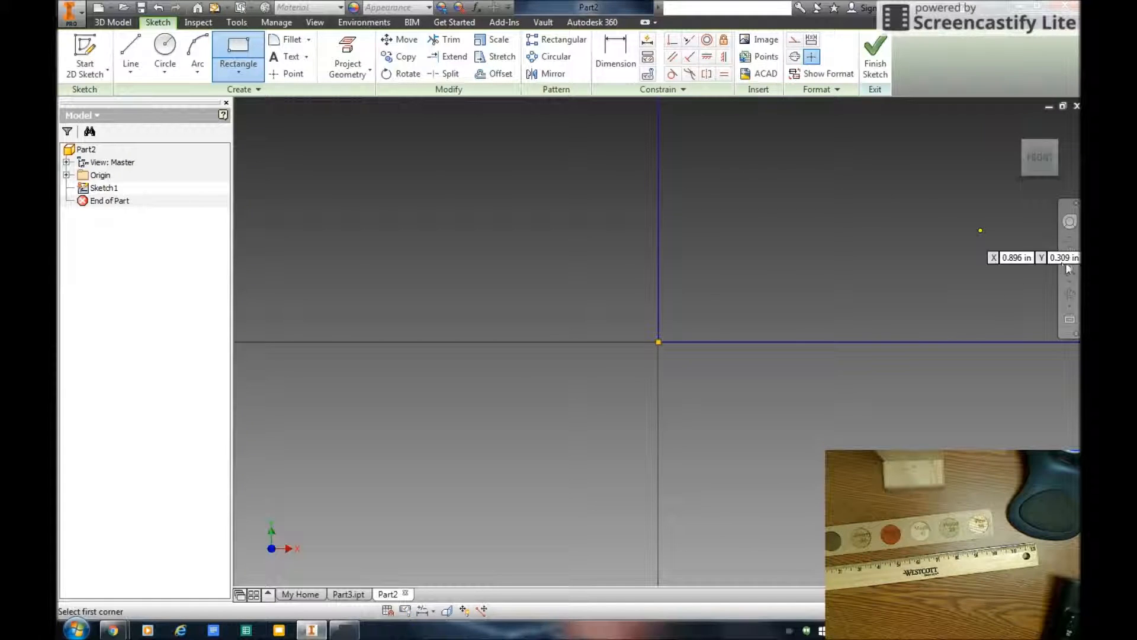
- Finish the rectangle sketch and extrude it 0.25 in into a solid strip
click(1040, 157)
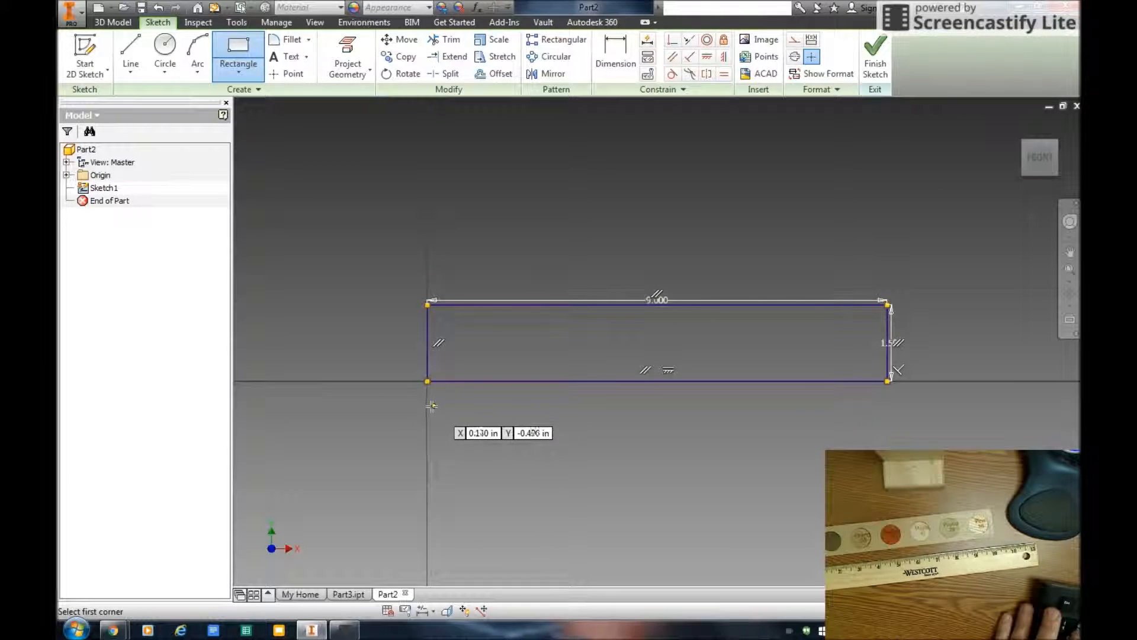
click(878, 63)
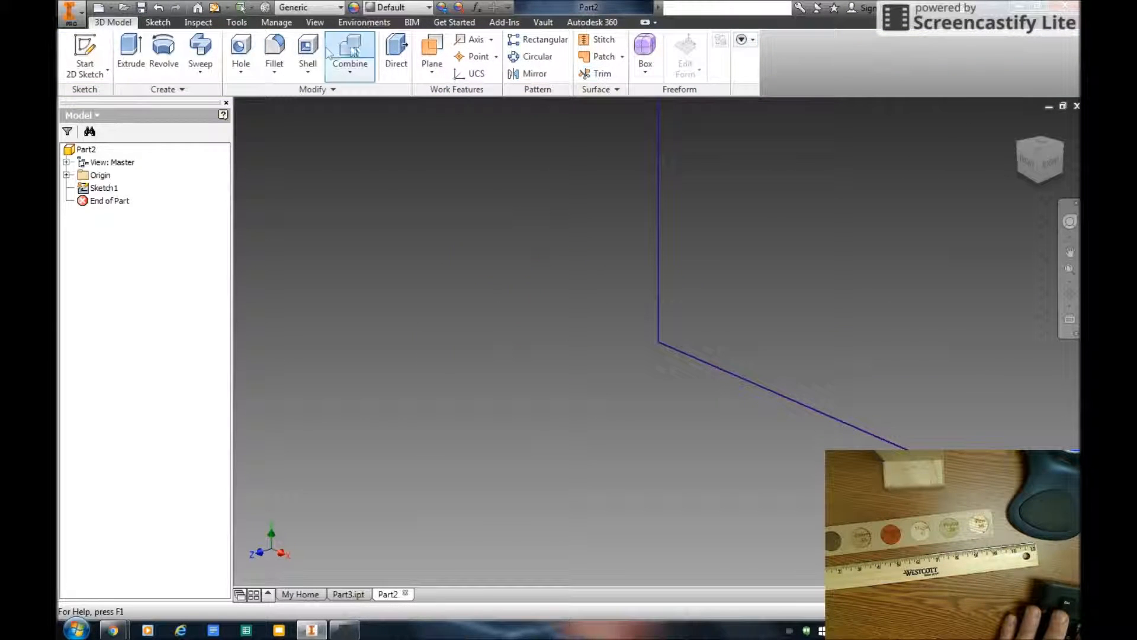
click(130, 54)
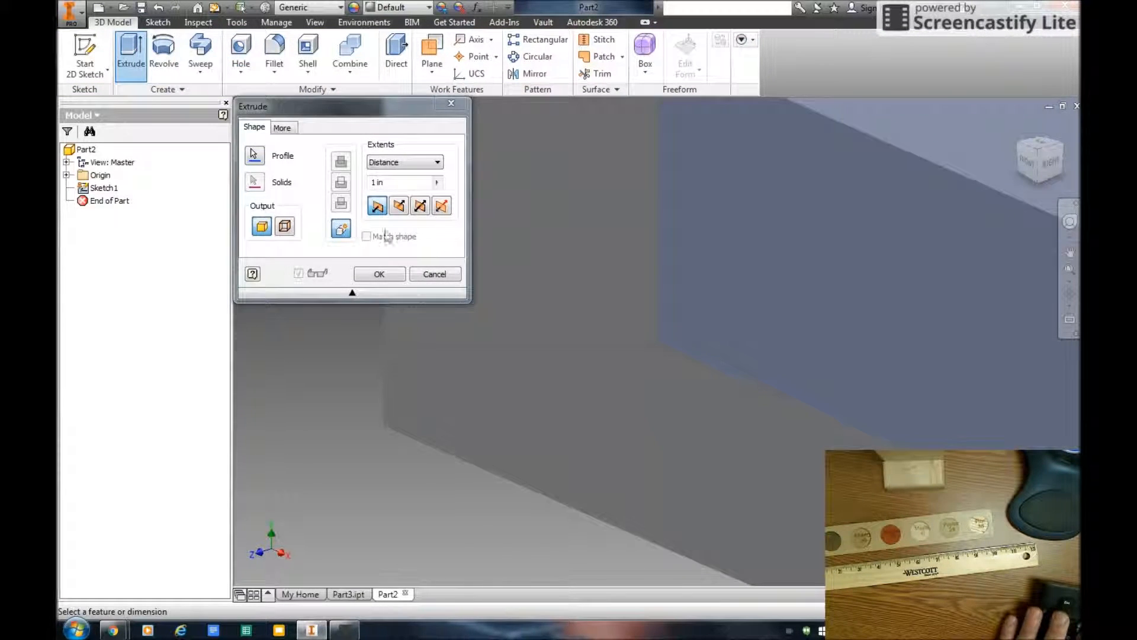
click(392, 187)
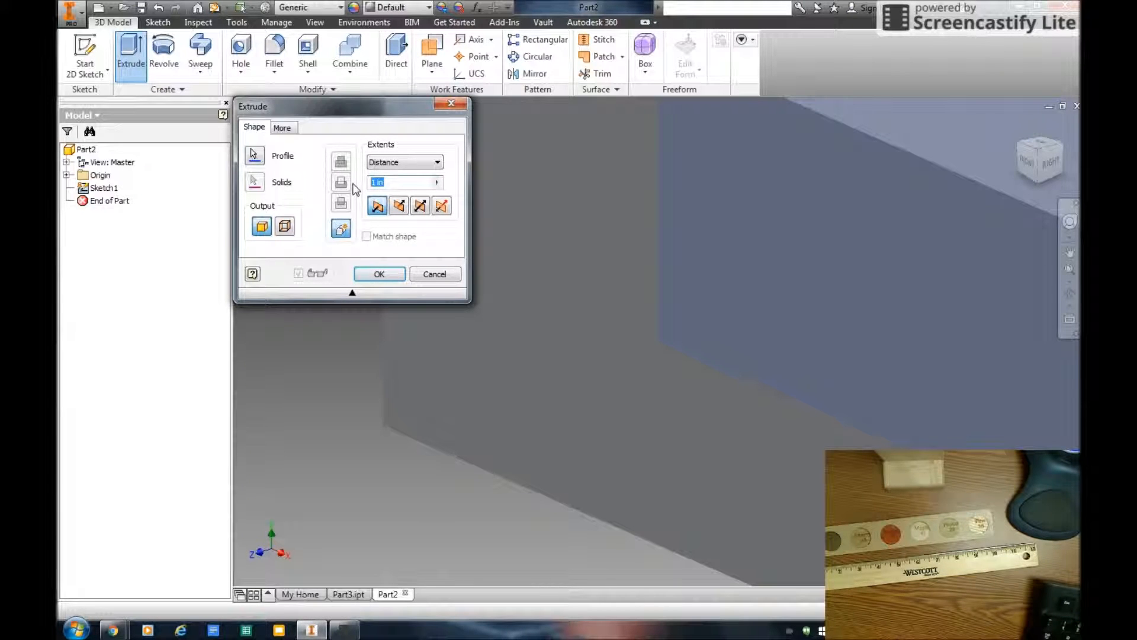
click(379, 273)
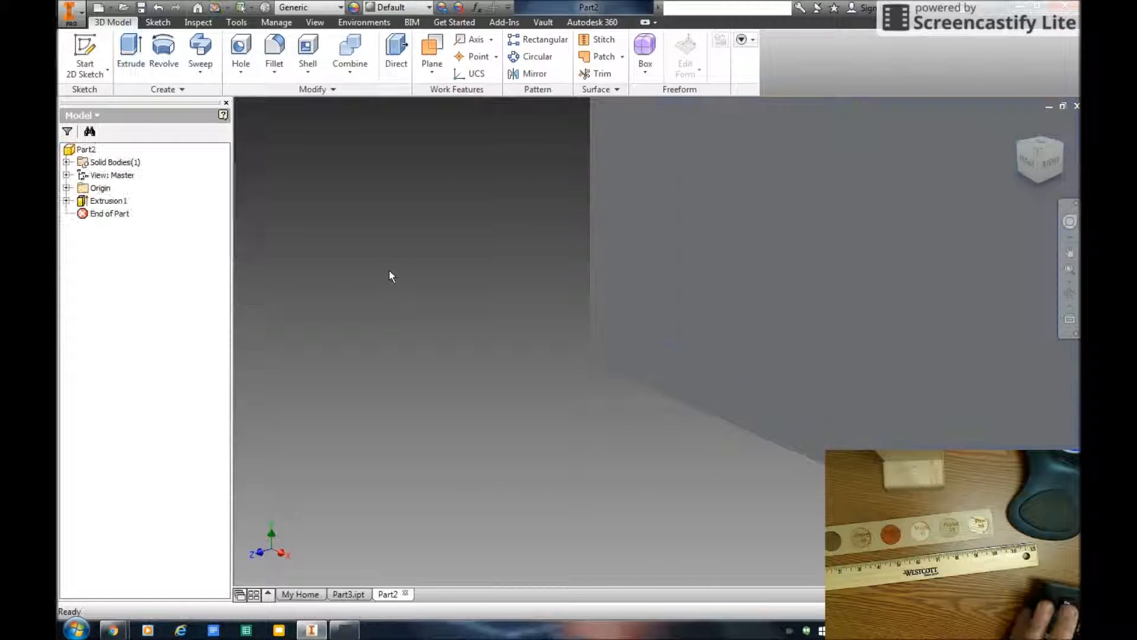
- Assign the material UHMW, White to the strip
click(337, 8)
drag(412, 162, 402, 330)
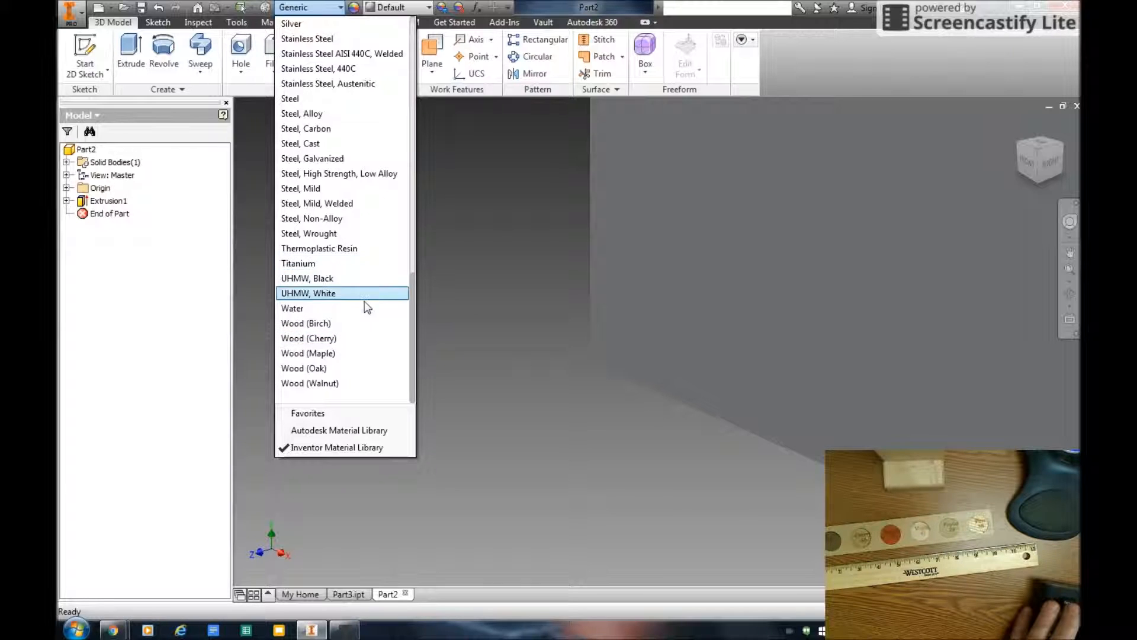
click(324, 294)
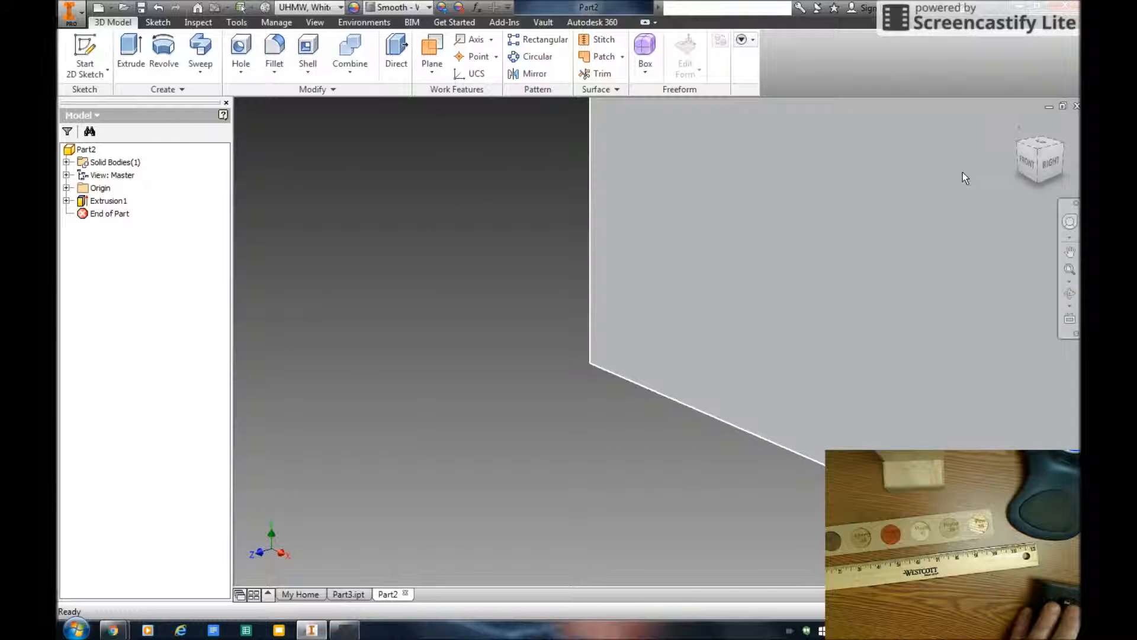
- Sketch a 0.75 by 0.75 in square on the strip's front face, with one corner at the origin
click(1019, 125)
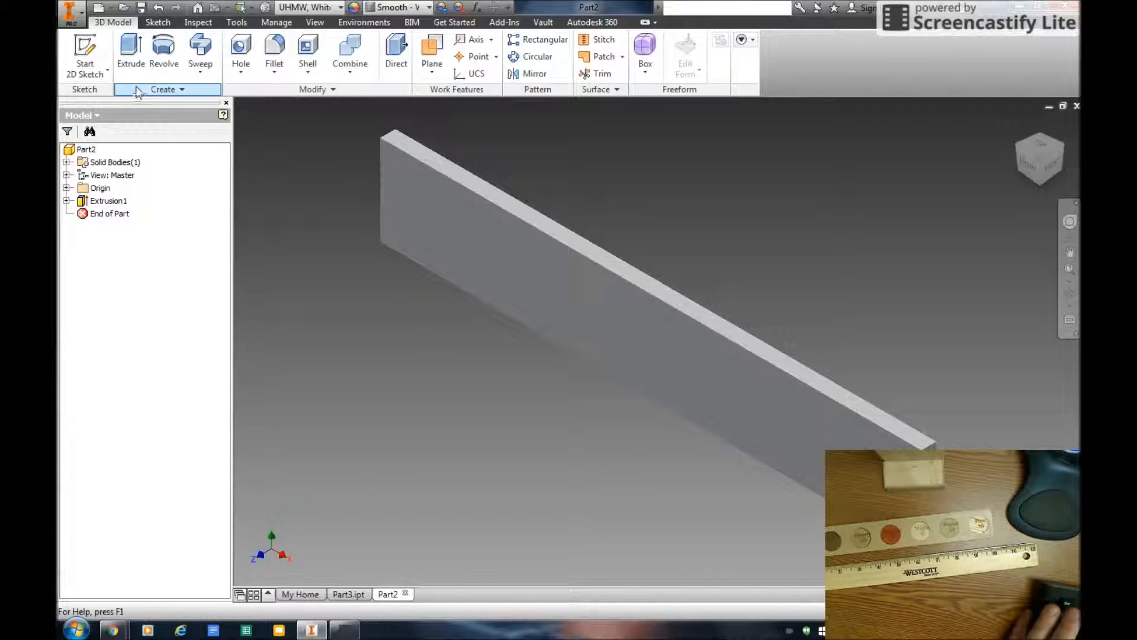
click(95, 54)
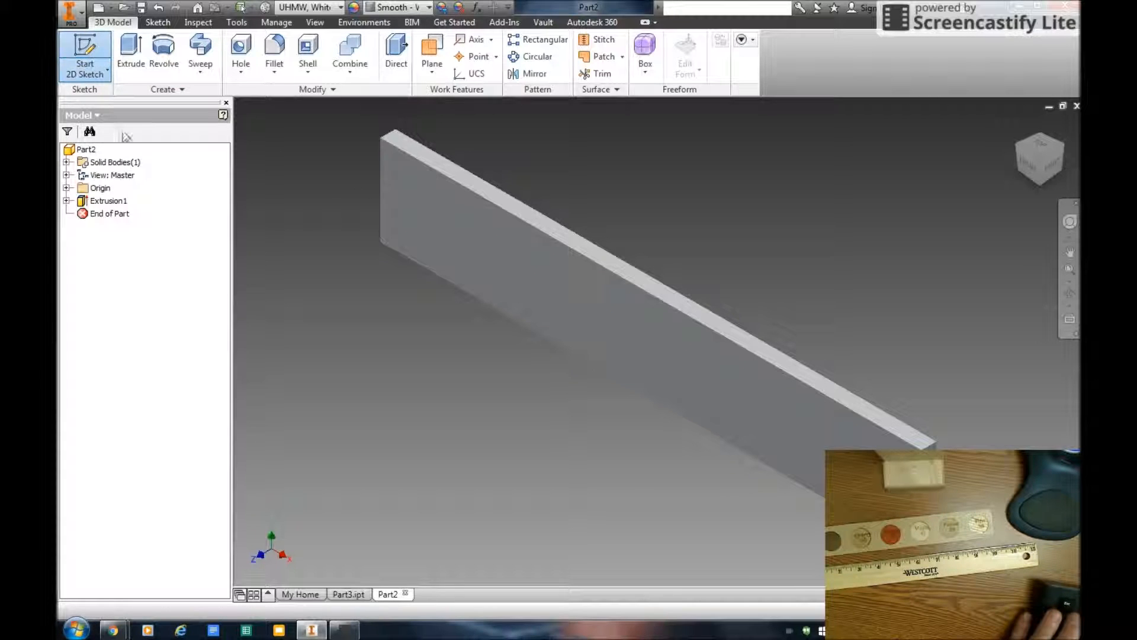
click(391, 206)
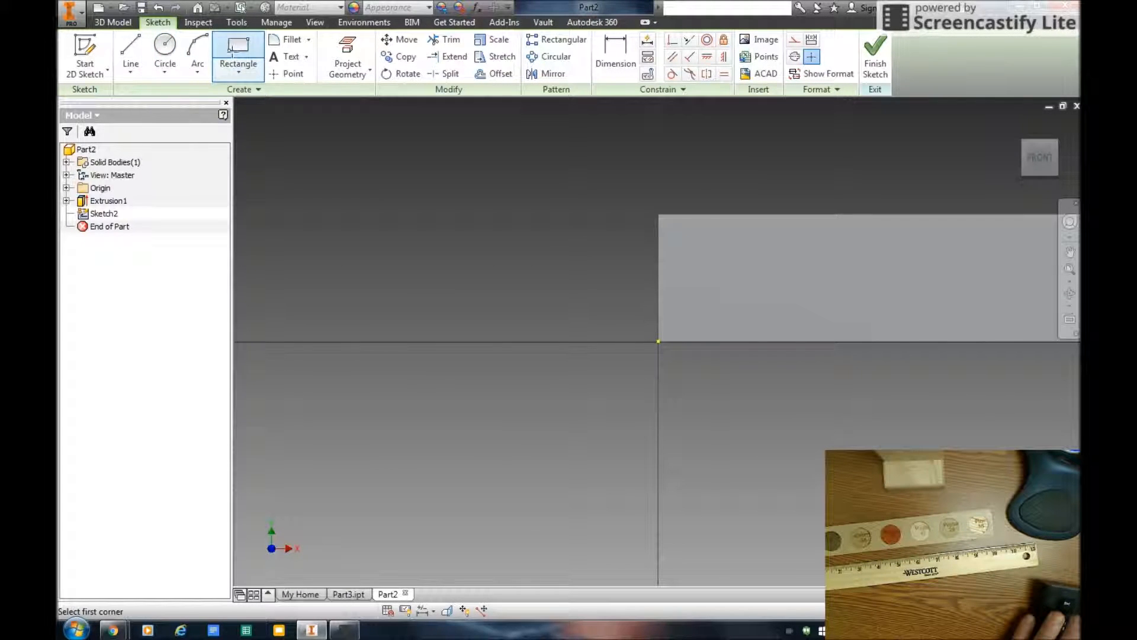
click(656, 344)
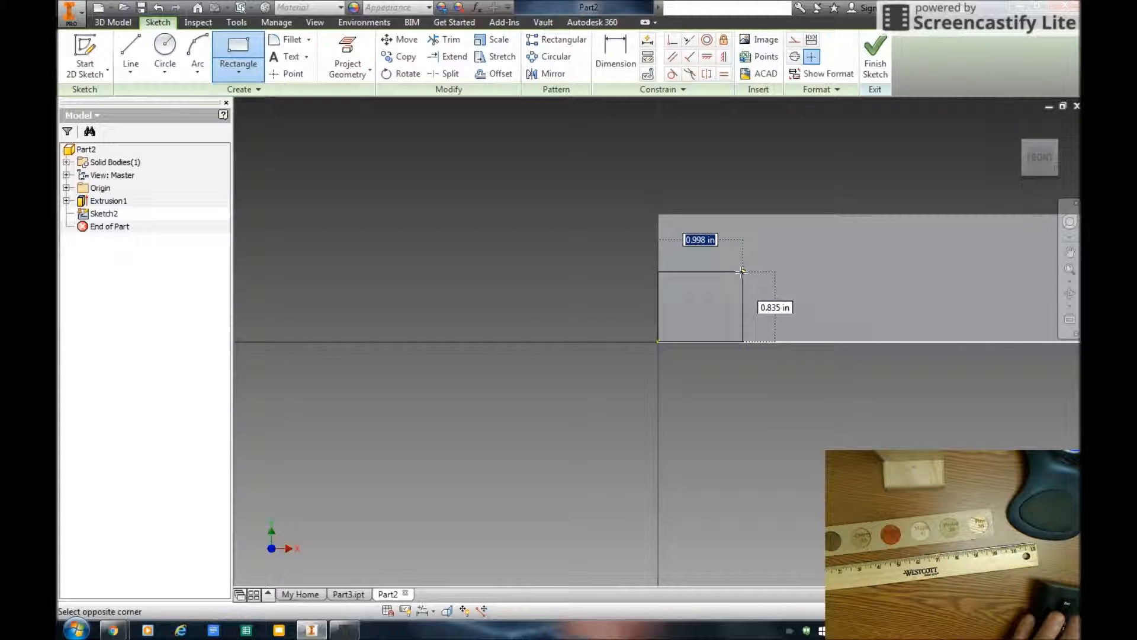
text(.75)
key(Tab)
text(.75)
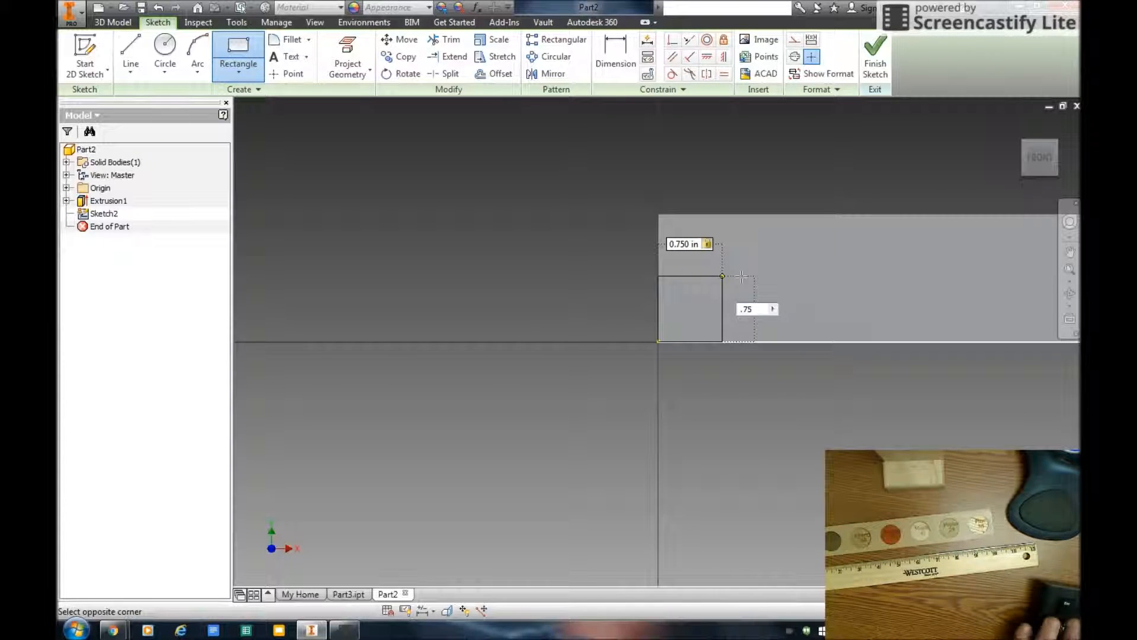
key(Return)
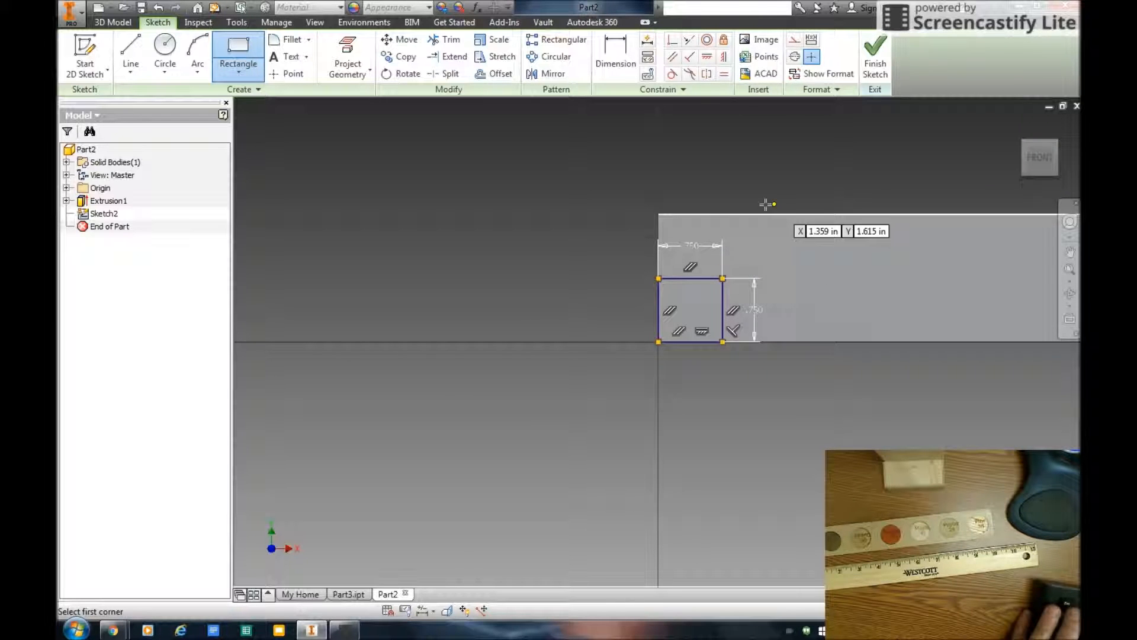
right_click(586, 182)
click(631, 185)
- Draw a 1 in diameter circle centred on the square's corner diagonally opposite the origin
key(c)
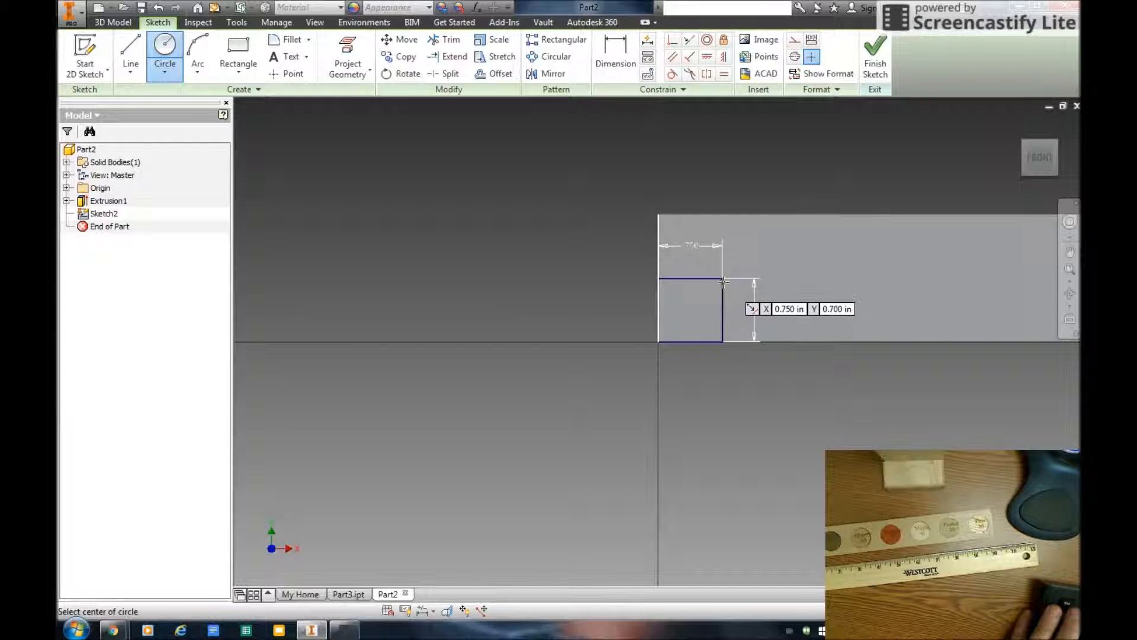
click(722, 278)
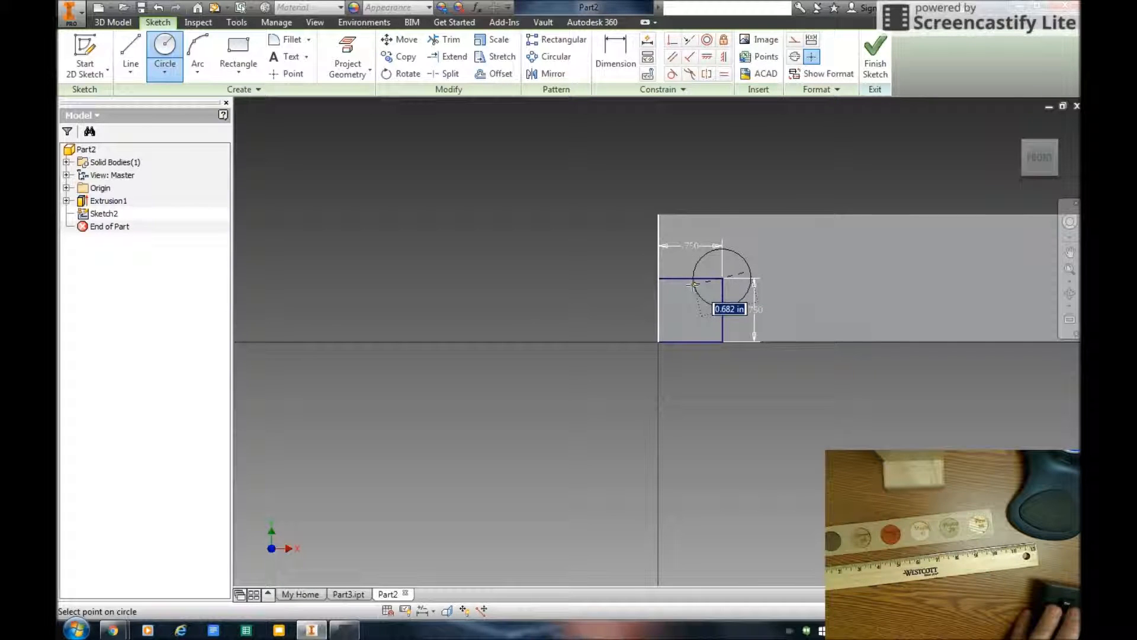
text(1)
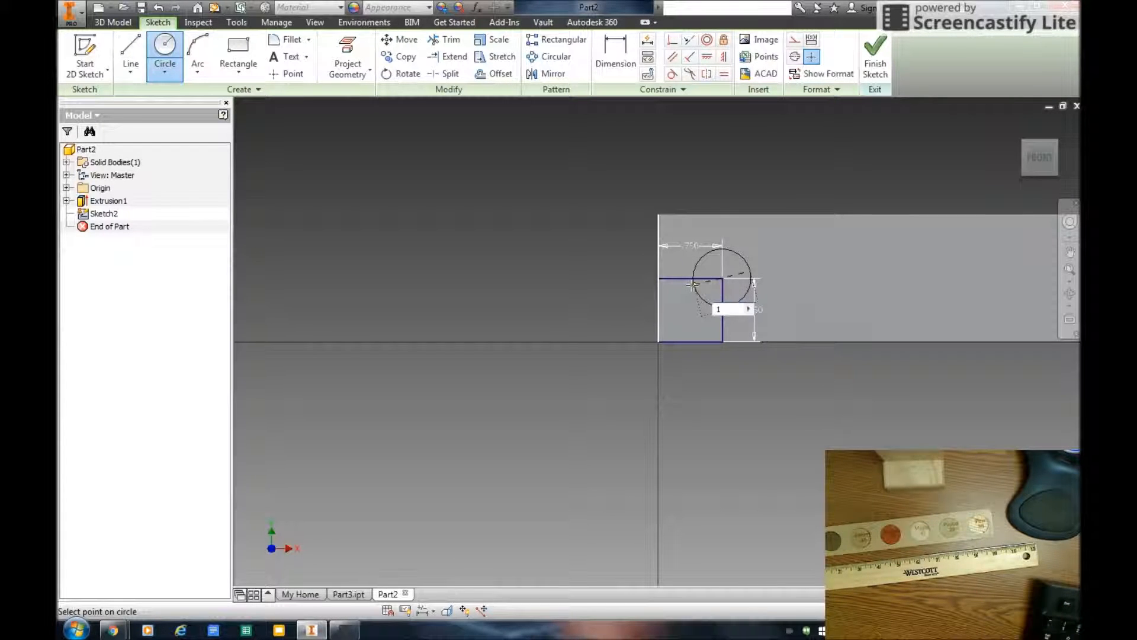
key(Return)
right_click(521, 314)
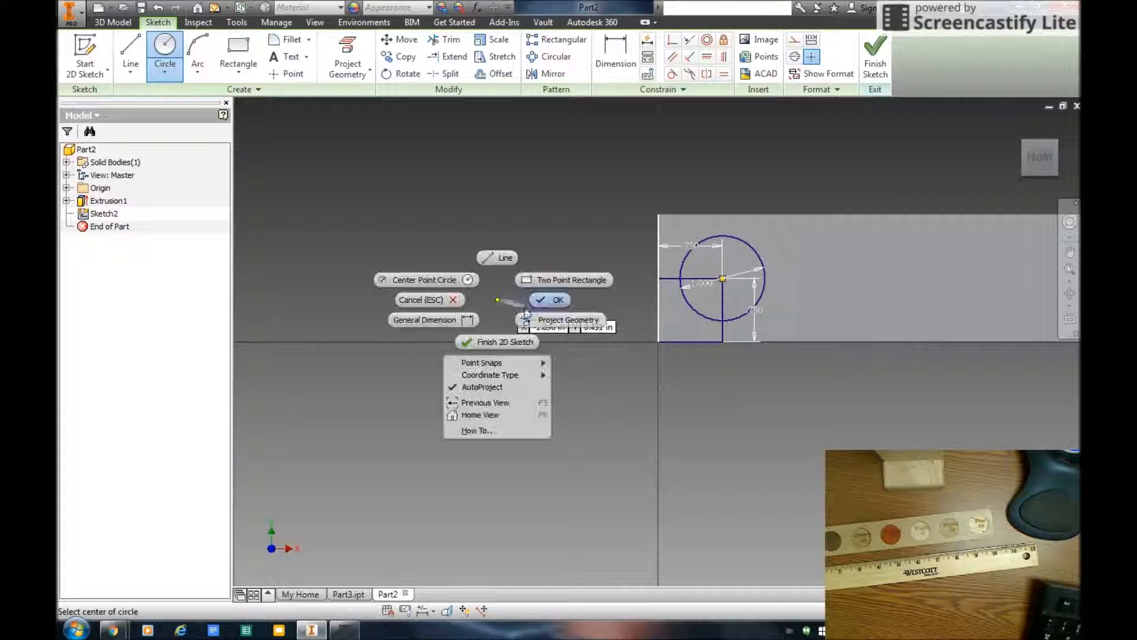
click(550, 299)
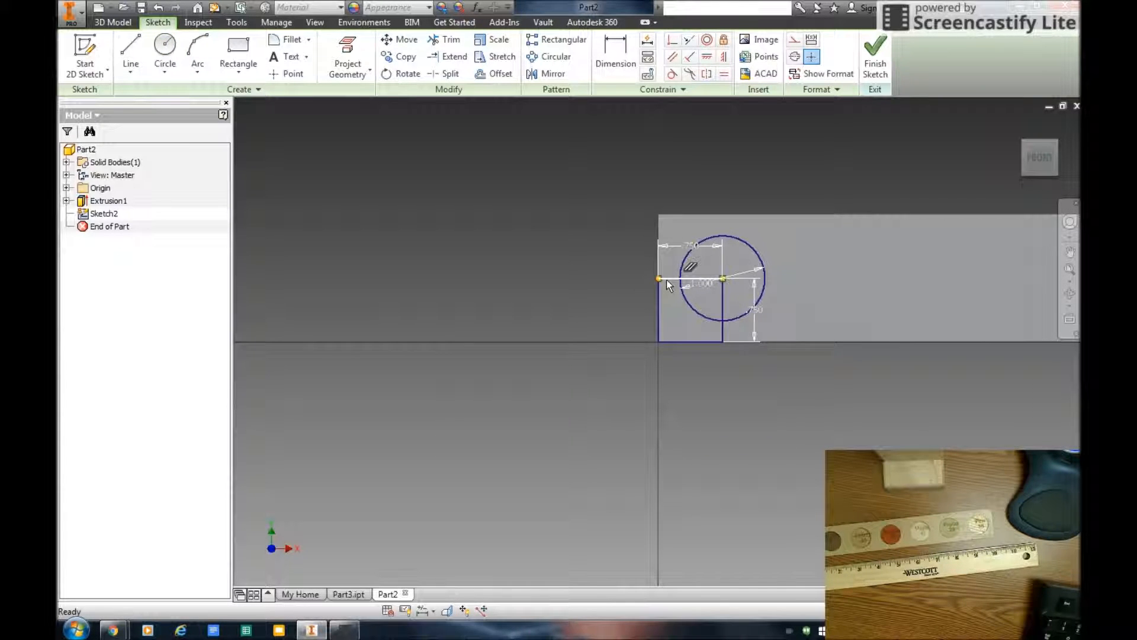
- Delete the helper square's lines so only the circle remains, and finish the sketch
click(667, 279)
key(Delete)
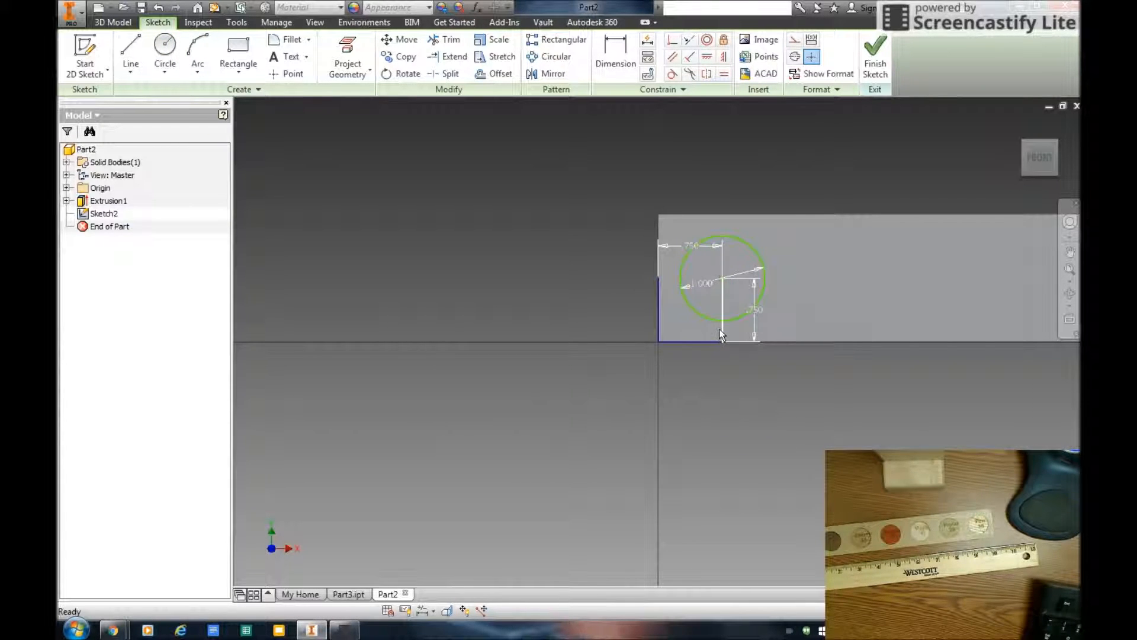
key(Delete)
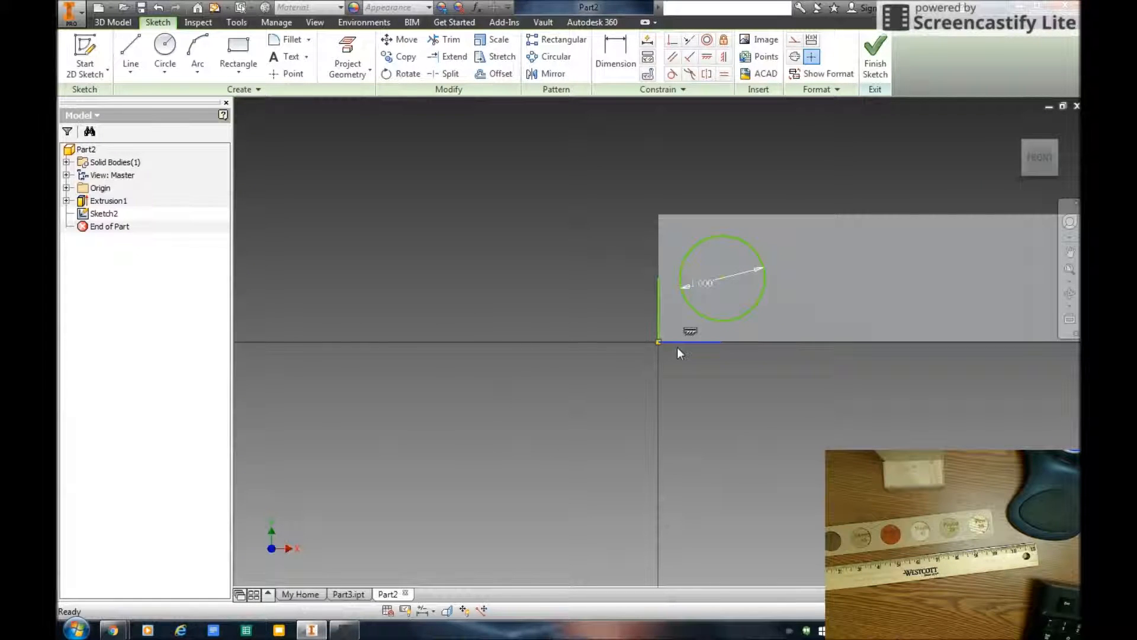
click(656, 321)
key(Delete)
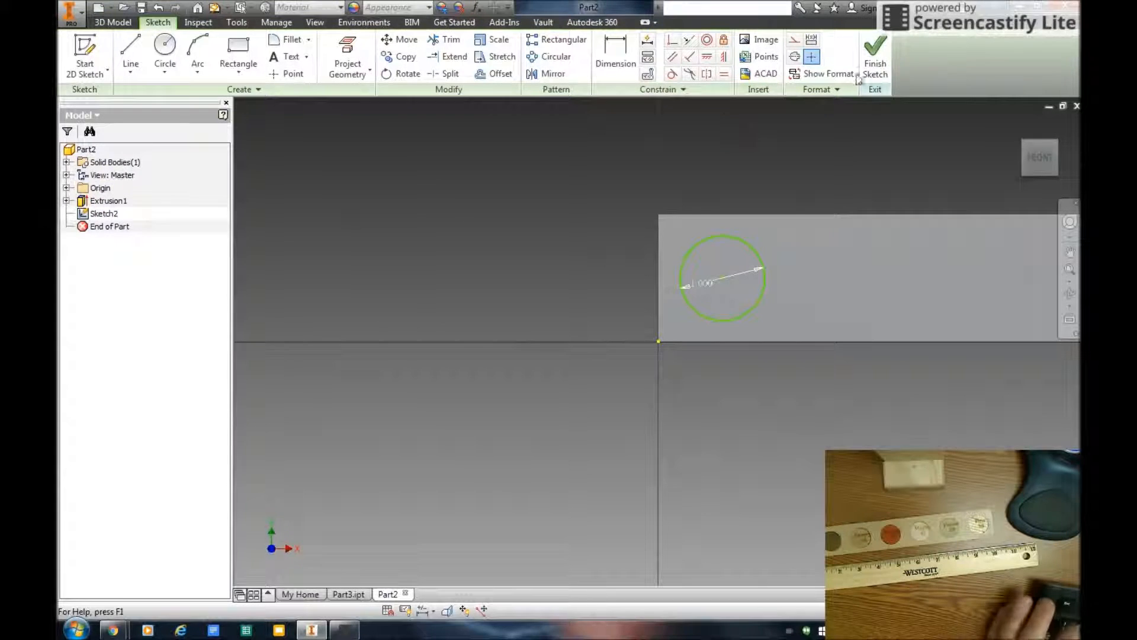
click(875, 61)
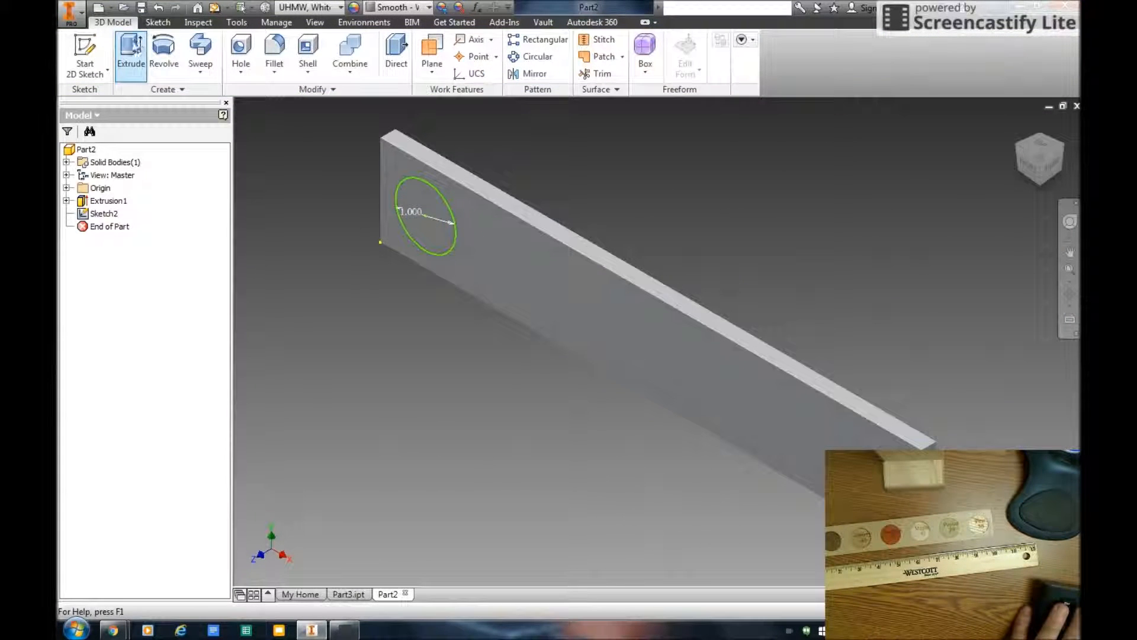
- Extrude the circle as a cut 0.25 in deep into the strip to make a hole
click(131, 51)
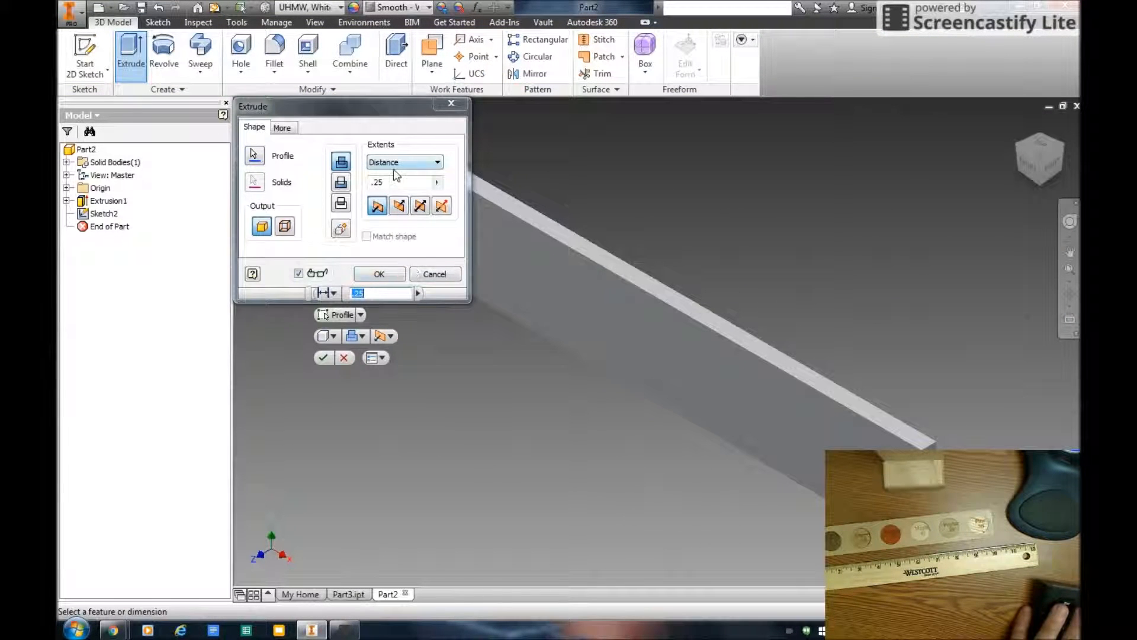
drag(364, 116, 222, 228)
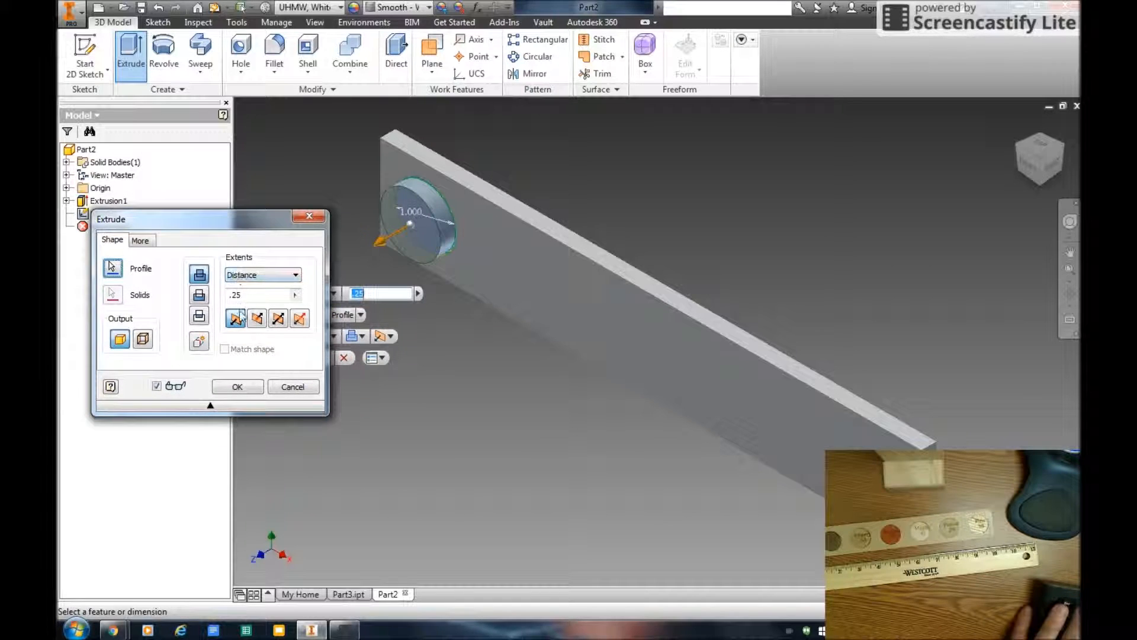
click(257, 320)
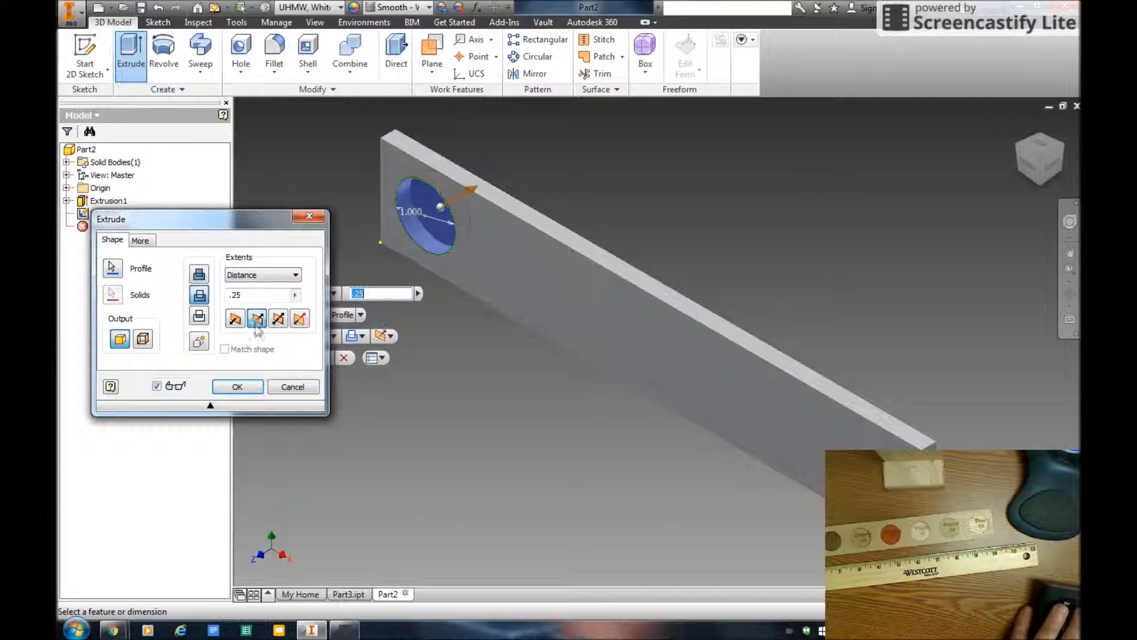
click(237, 388)
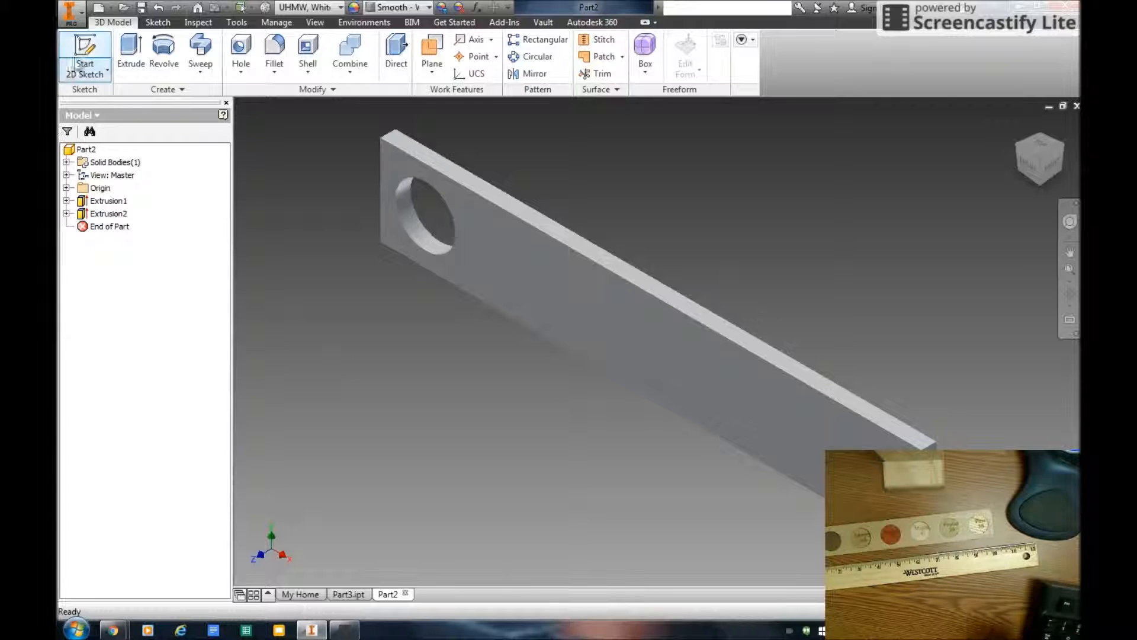
- Save the strip as Part7 in the Wood type magic trick folder
click(82, 16)
click(106, 154)
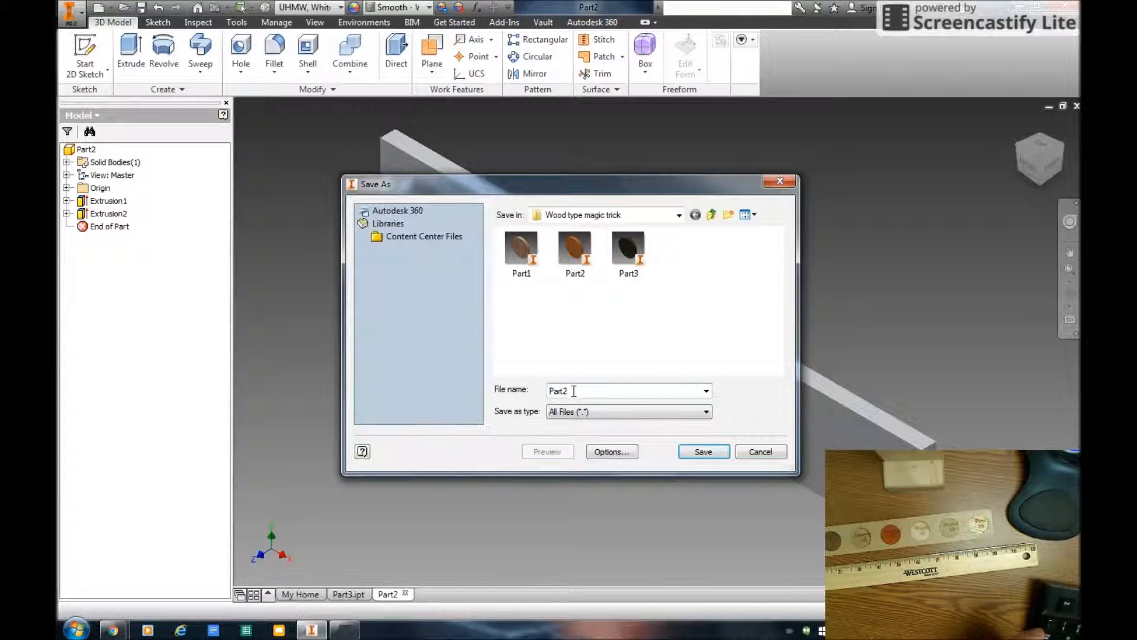
key(BackSpace)
text(7)
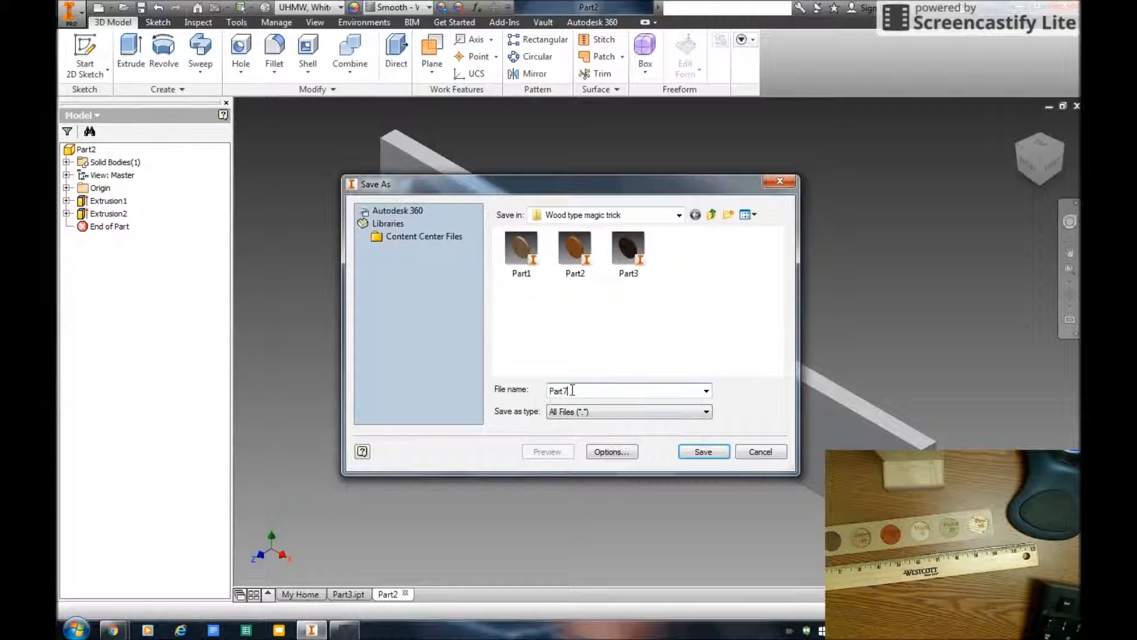
click(696, 452)
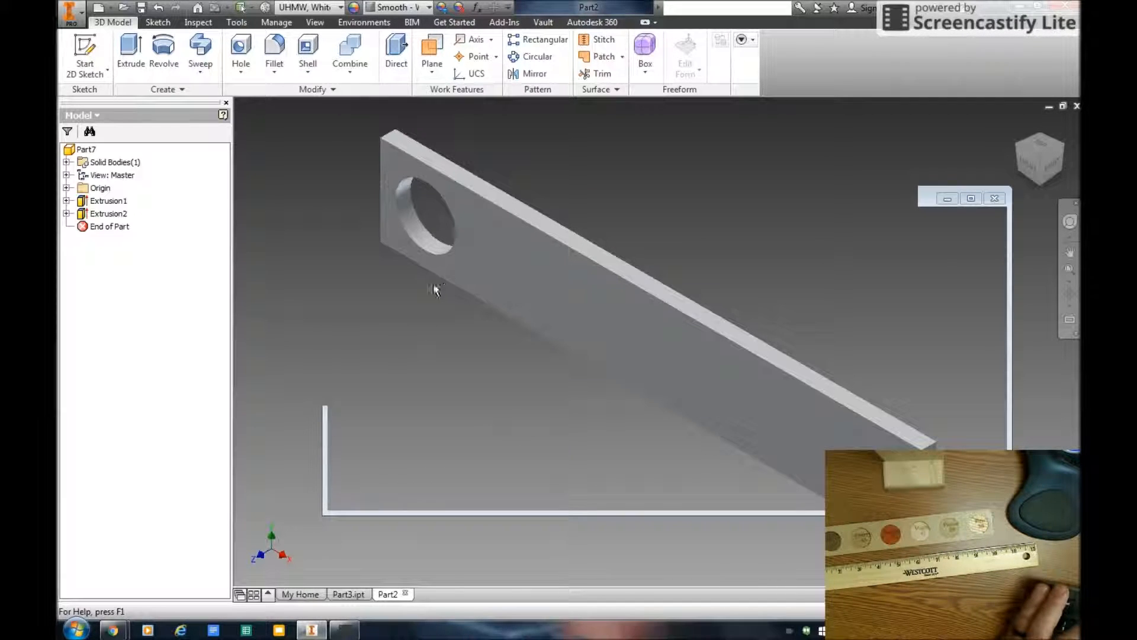
- Create a new assembly file
click(81, 17)
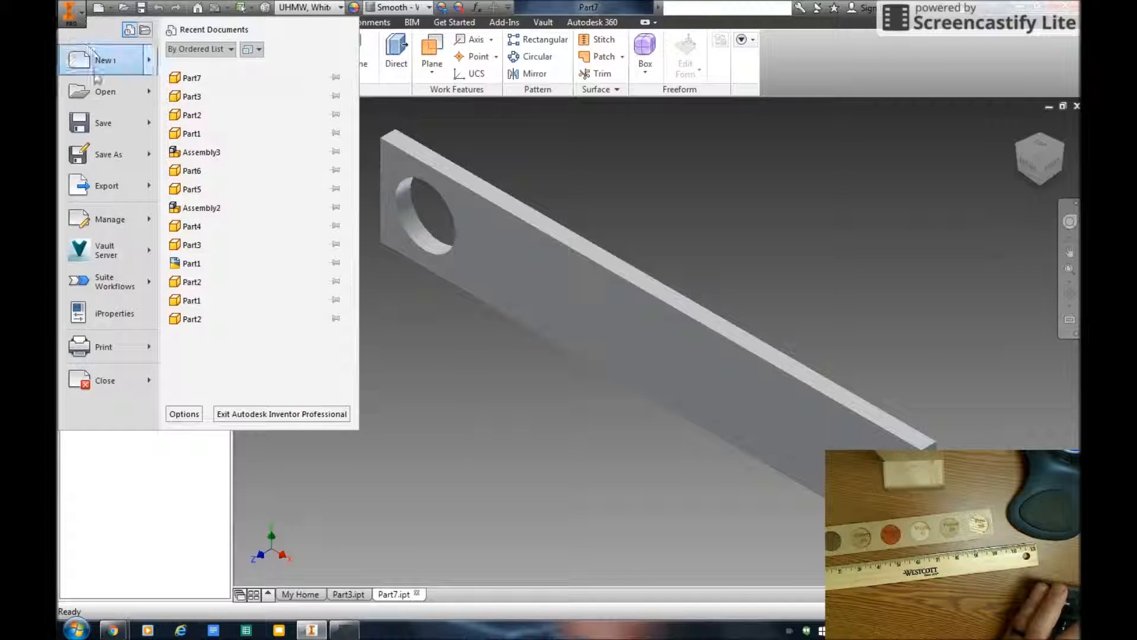
mouse_move(109, 62)
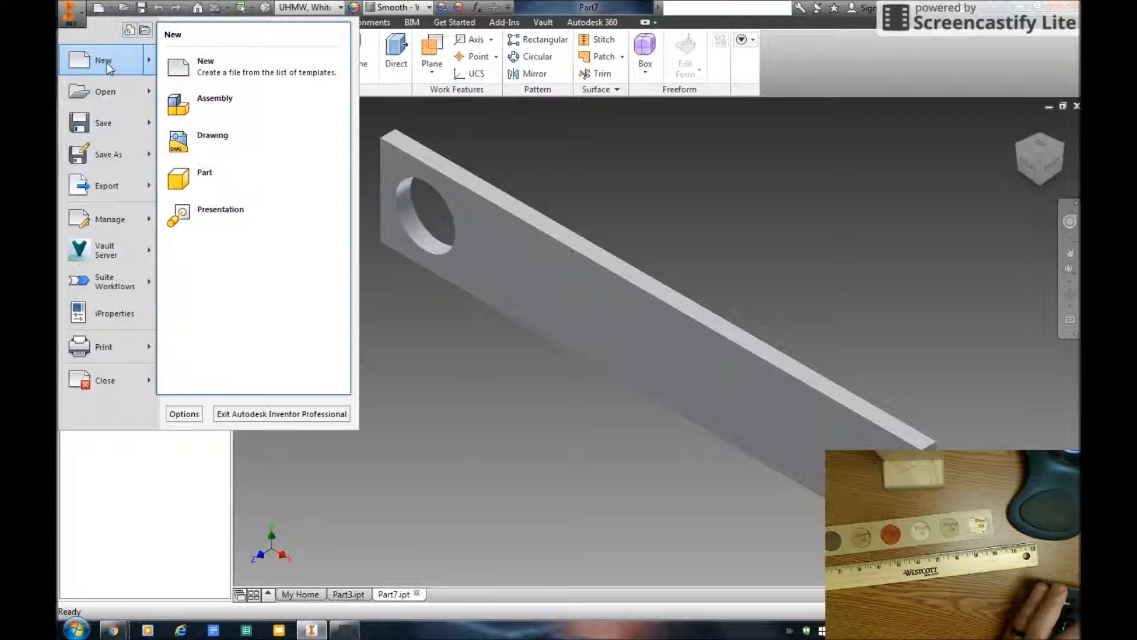
click(213, 101)
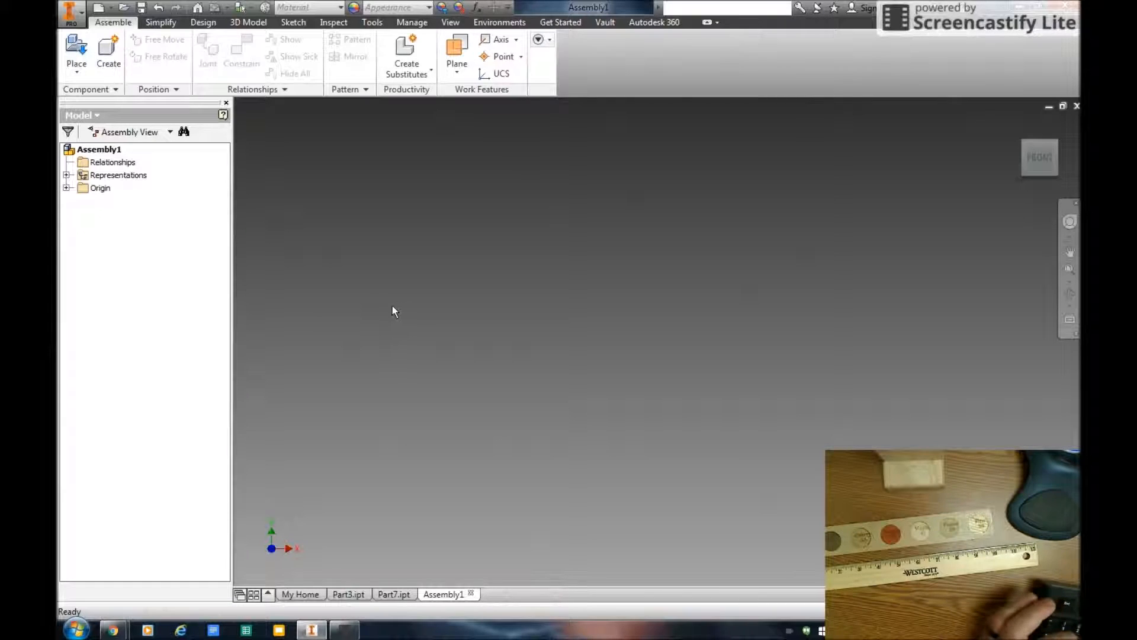
- Place one copy of the strip, Part7 from the Wood type magic trick folder, in the assembly
click(77, 49)
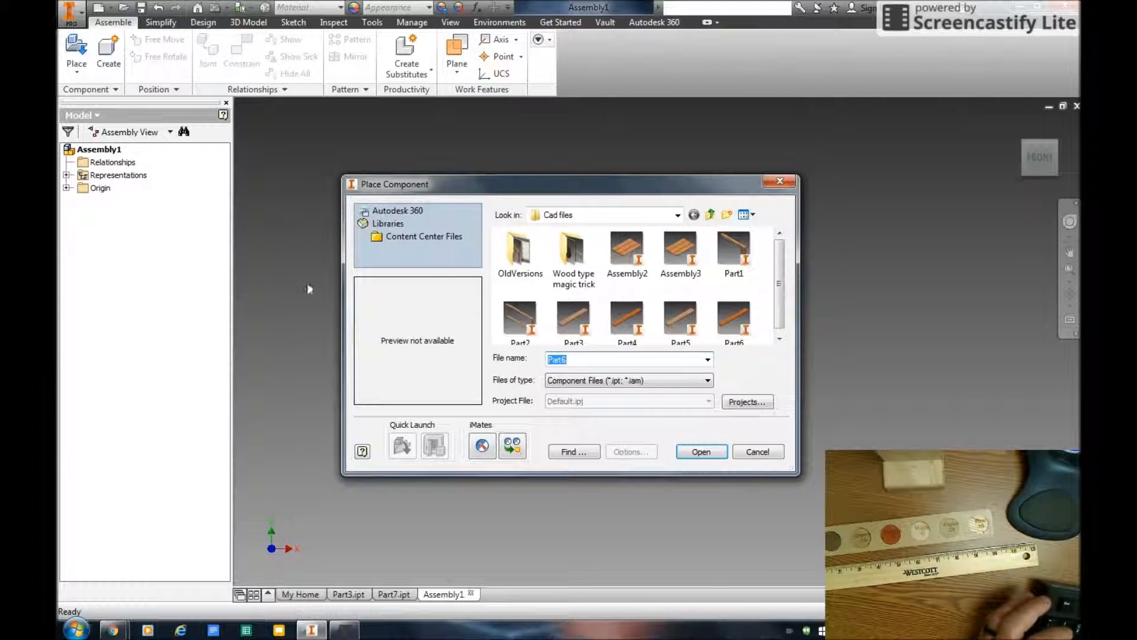
double_click(568, 261)
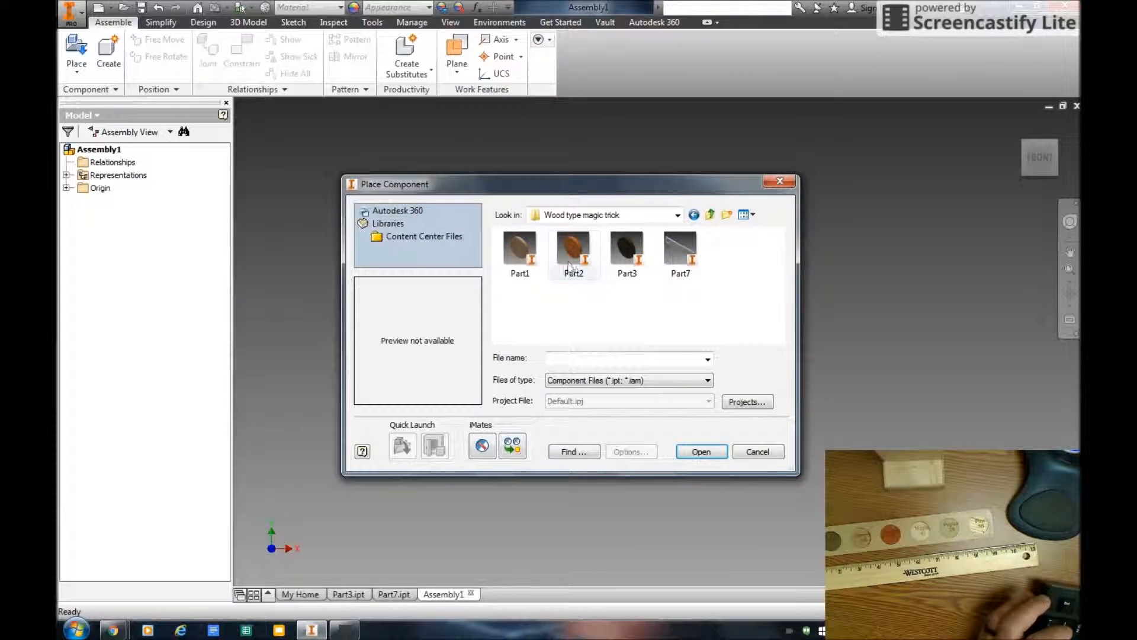
click(681, 263)
click(707, 456)
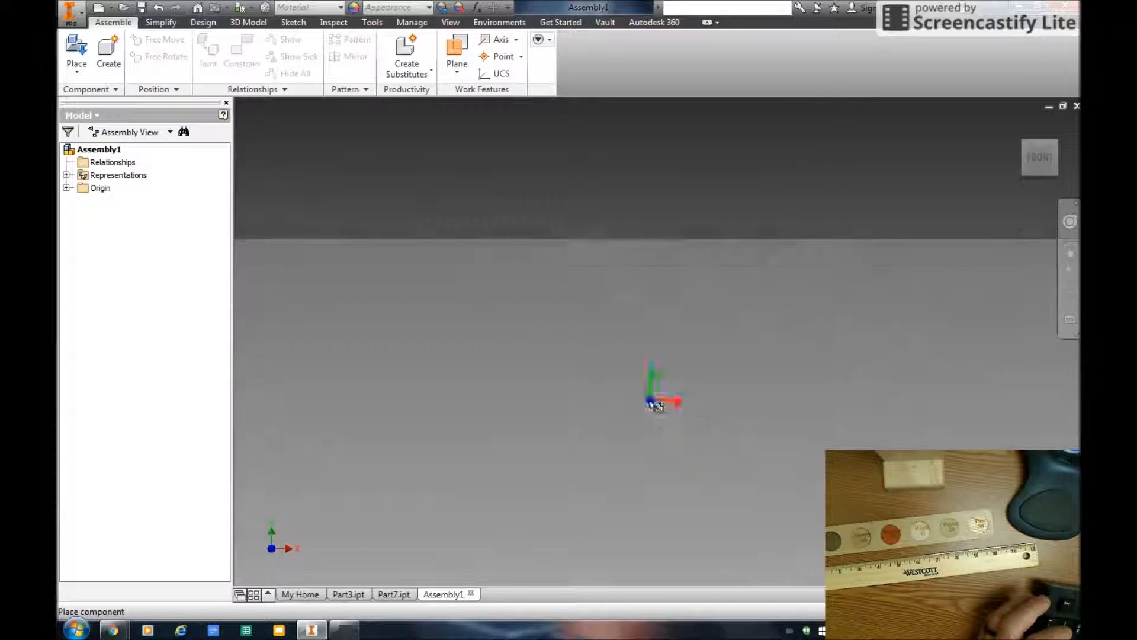
click(738, 332)
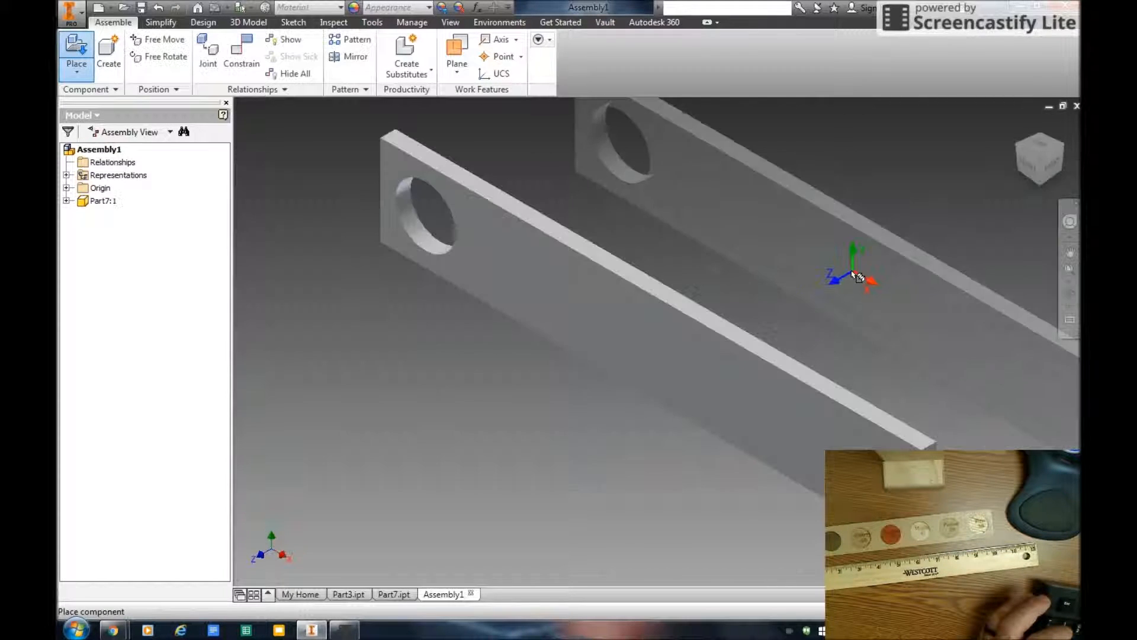
right_click(926, 243)
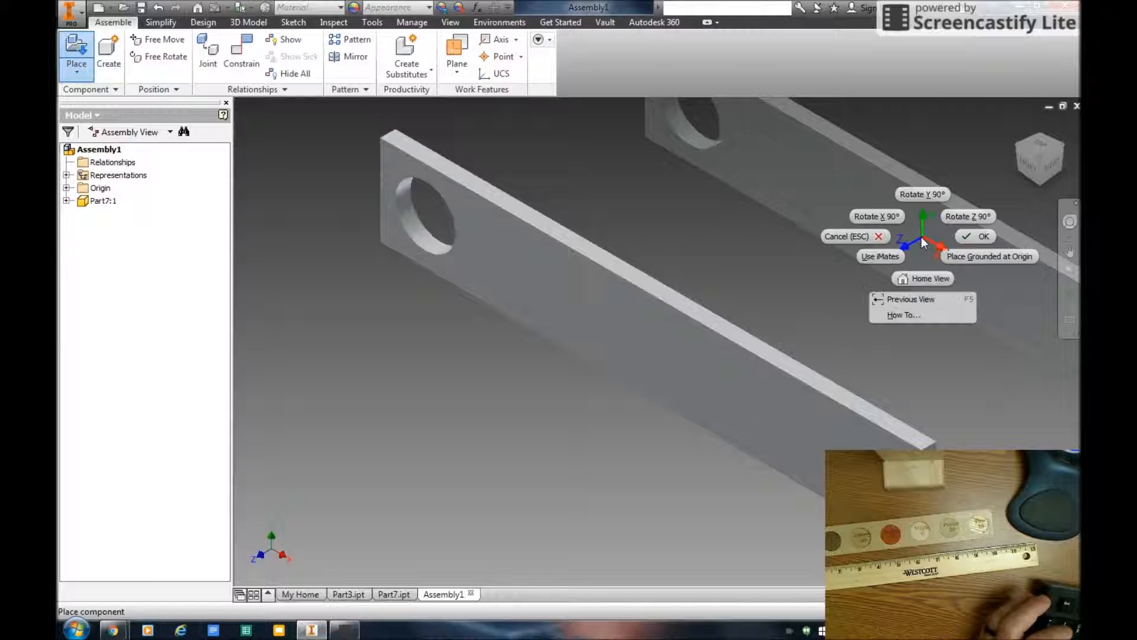
click(957, 237)
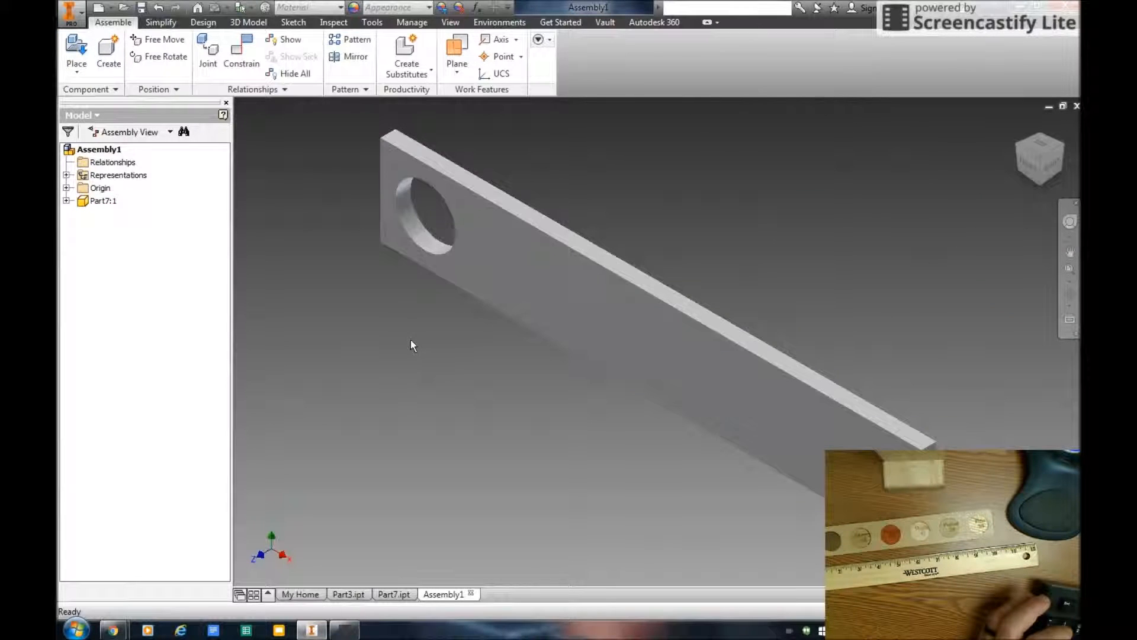
- Place two copies of the Part1 disc, one on each side of the strip
click(76, 50)
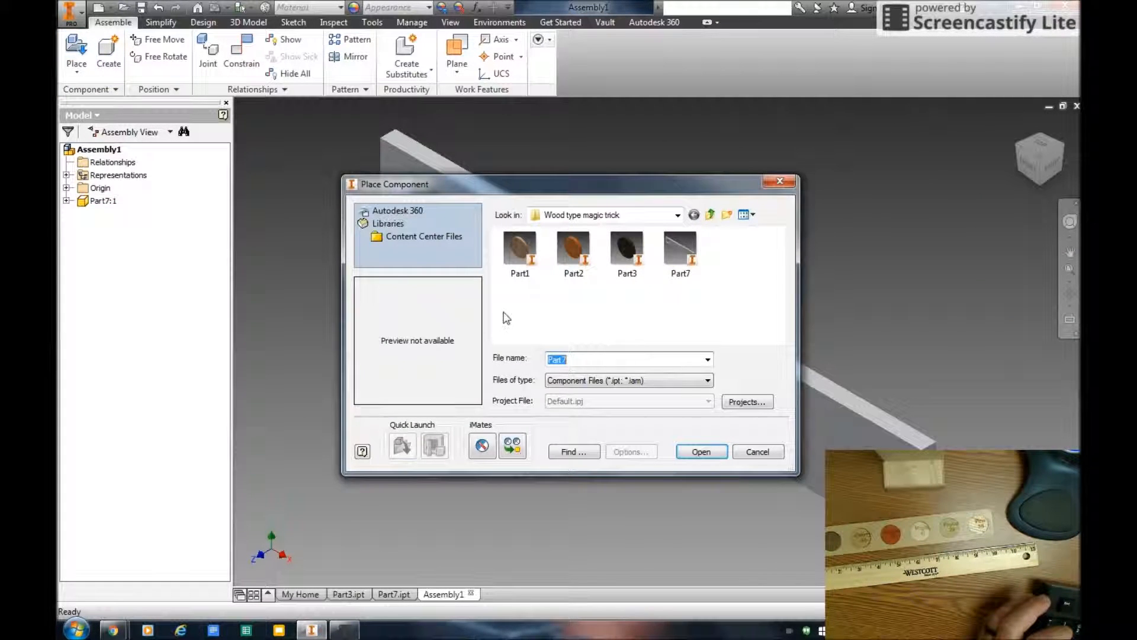
click(518, 261)
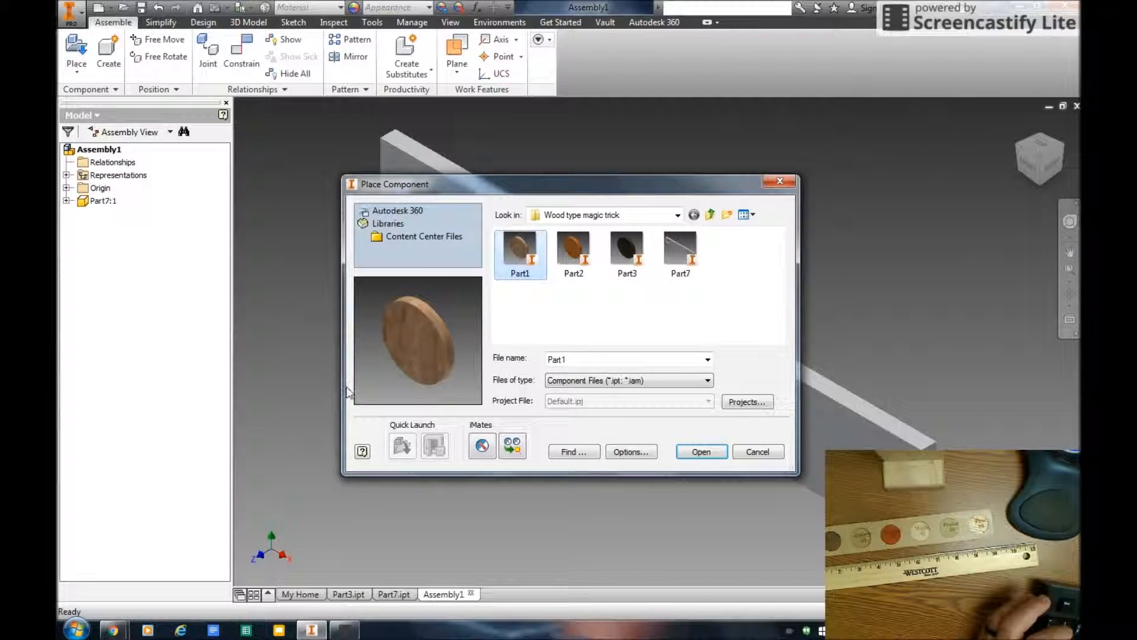
click(697, 452)
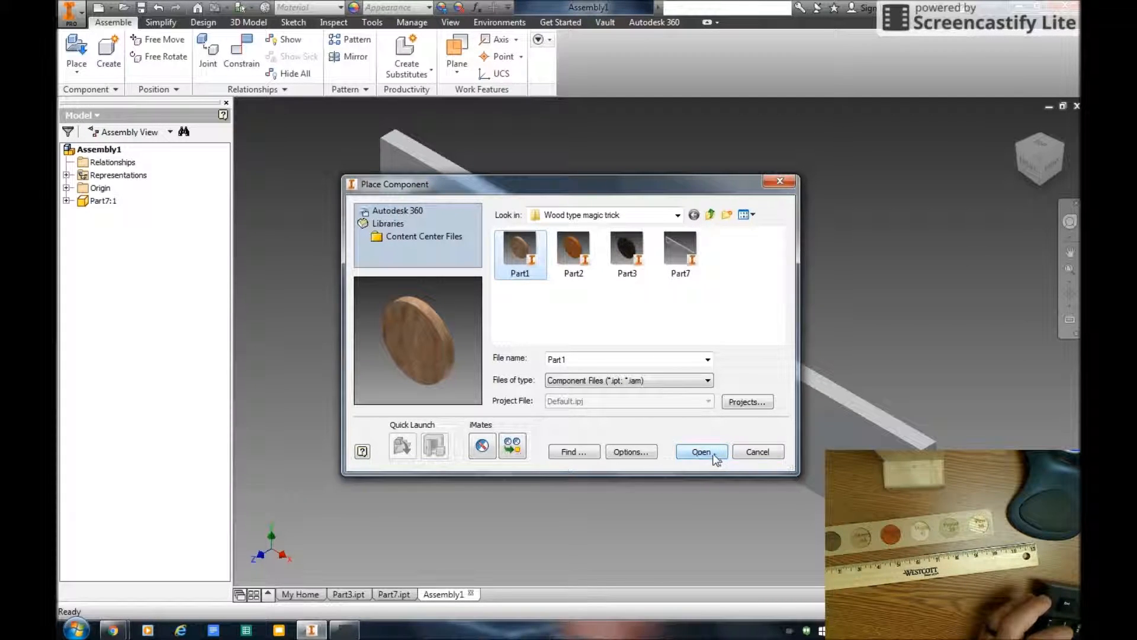
click(346, 409)
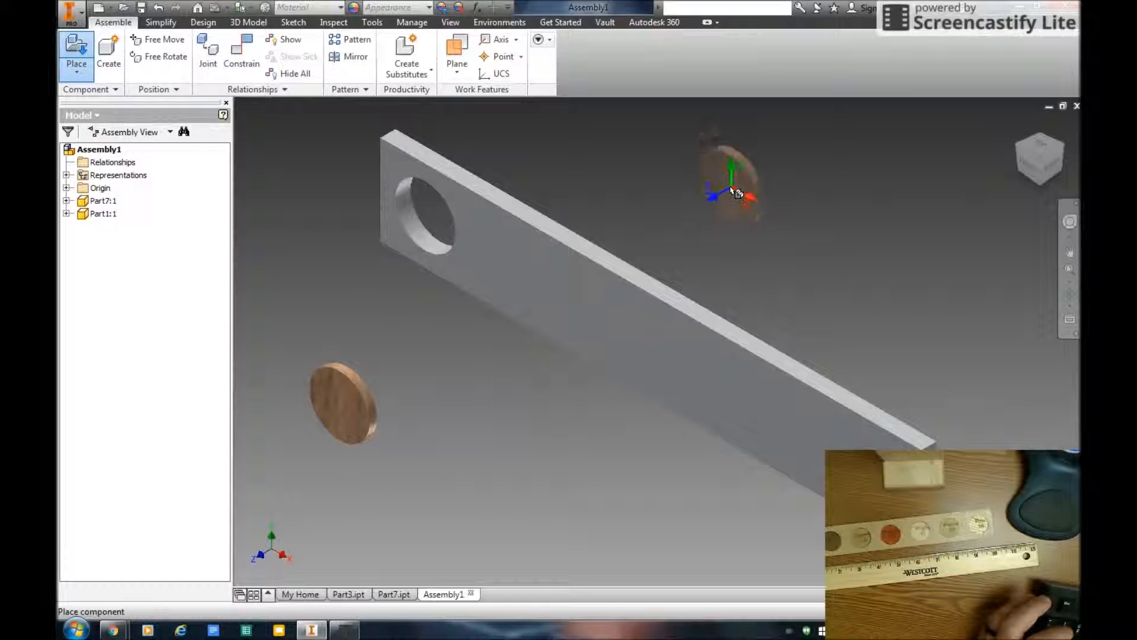
click(707, 205)
right_click(821, 215)
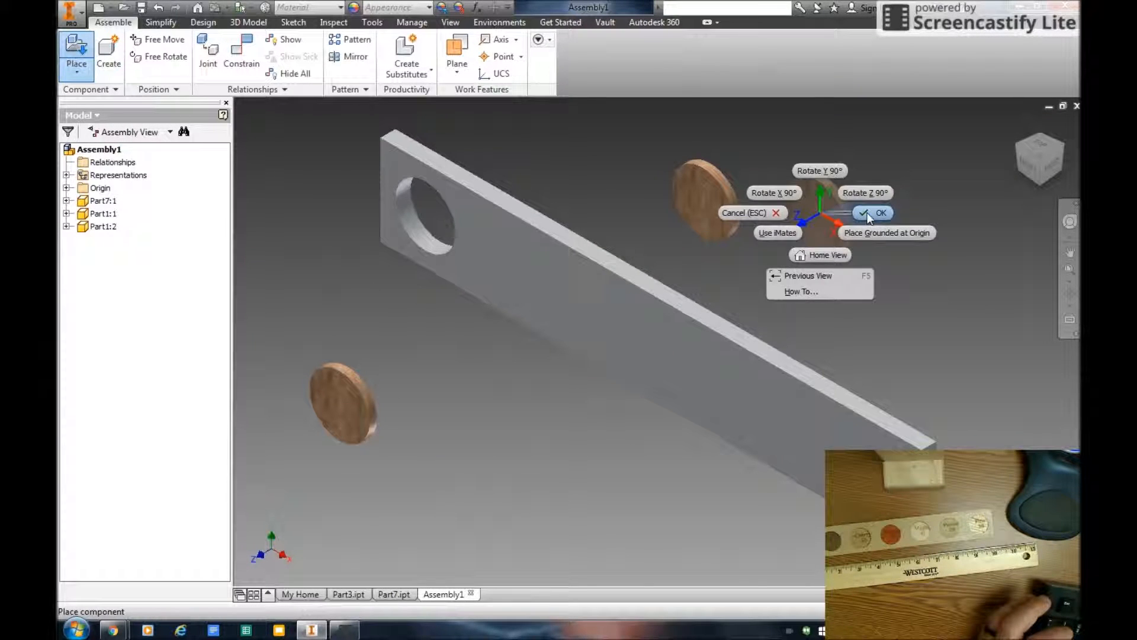
click(869, 216)
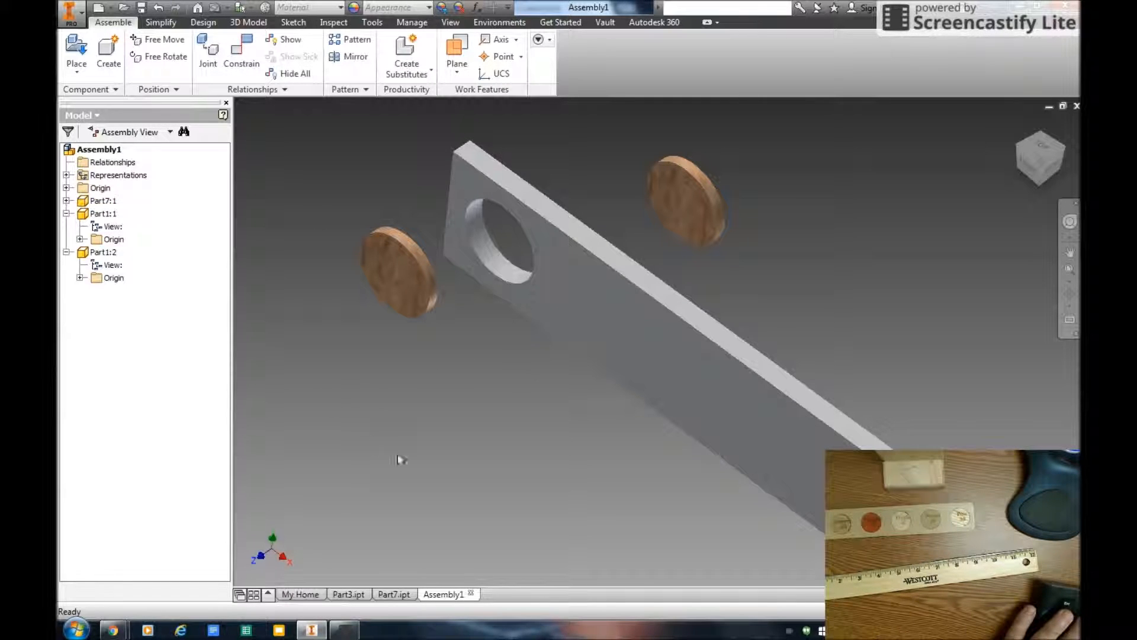
- Insert the Part1 disc in front of the strip into its hole with an aligned Insert constraint on the front circular edges
click(243, 59)
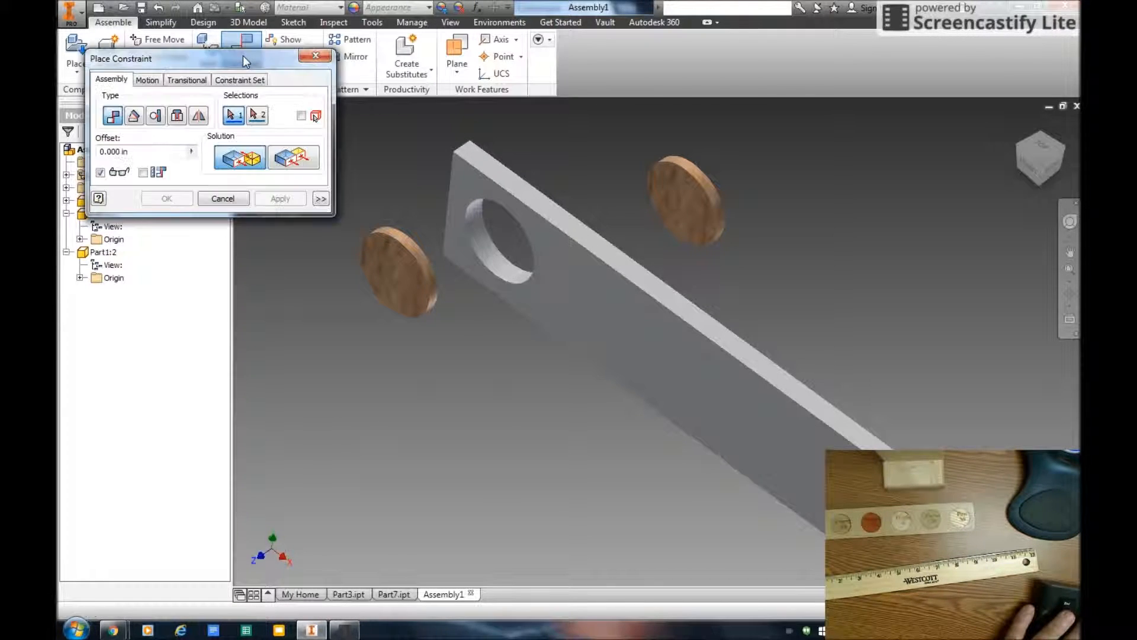
click(176, 117)
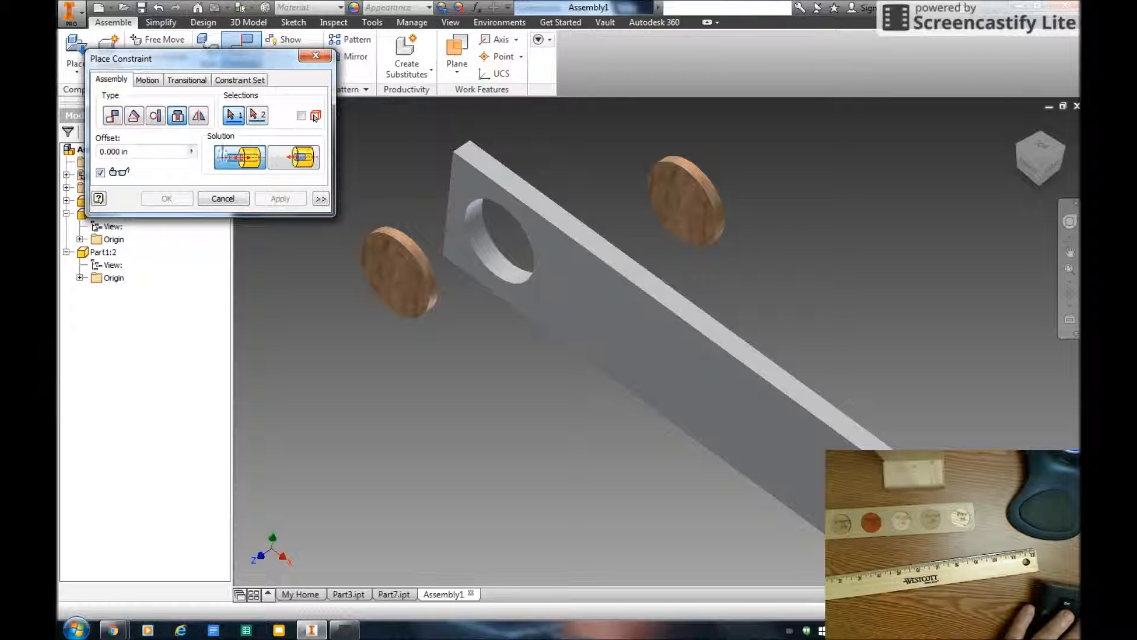
click(279, 164)
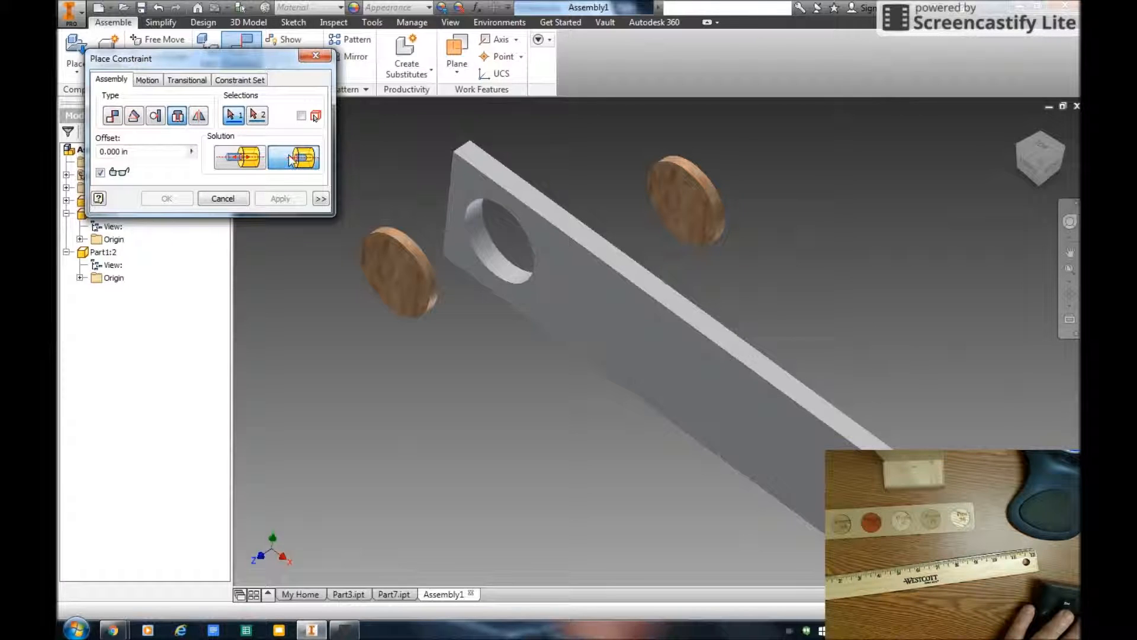
click(370, 239)
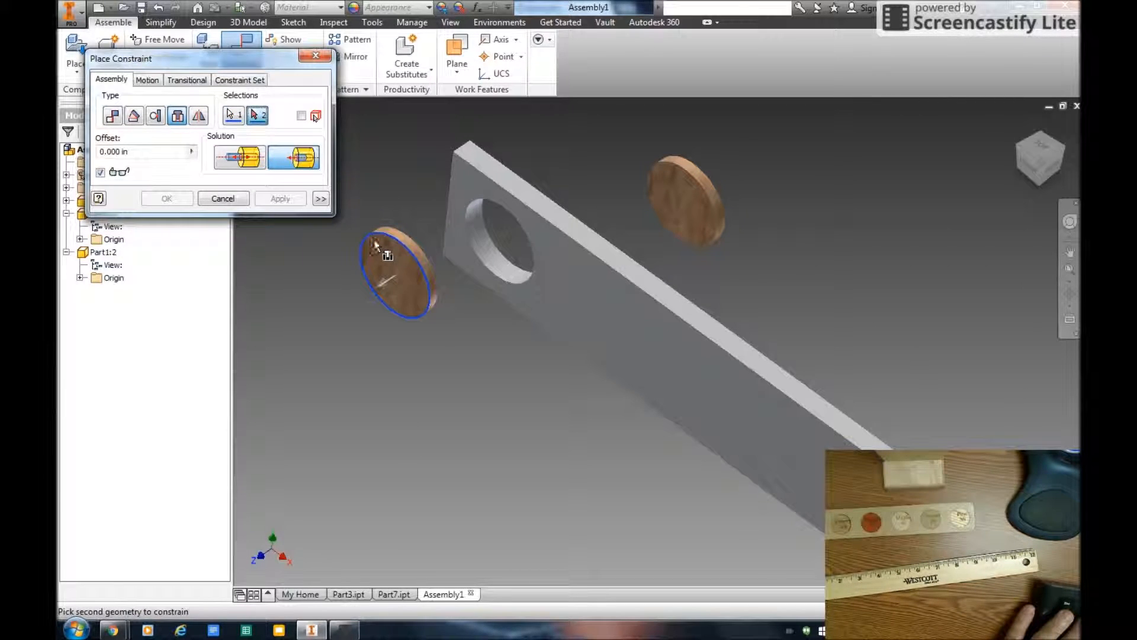
click(466, 220)
click(284, 200)
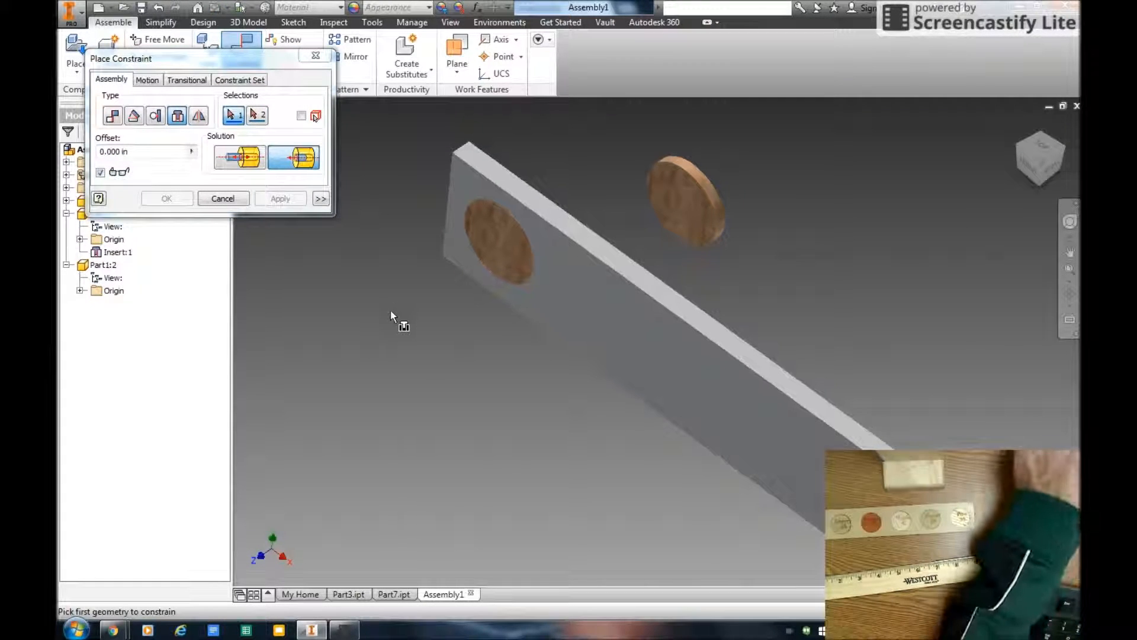
- Insert the second Part1 disc into the hole from the strip's back side with an aligned Insert constraint, and finish constraining
shift+middle_drag(391, 320, 395, 355)
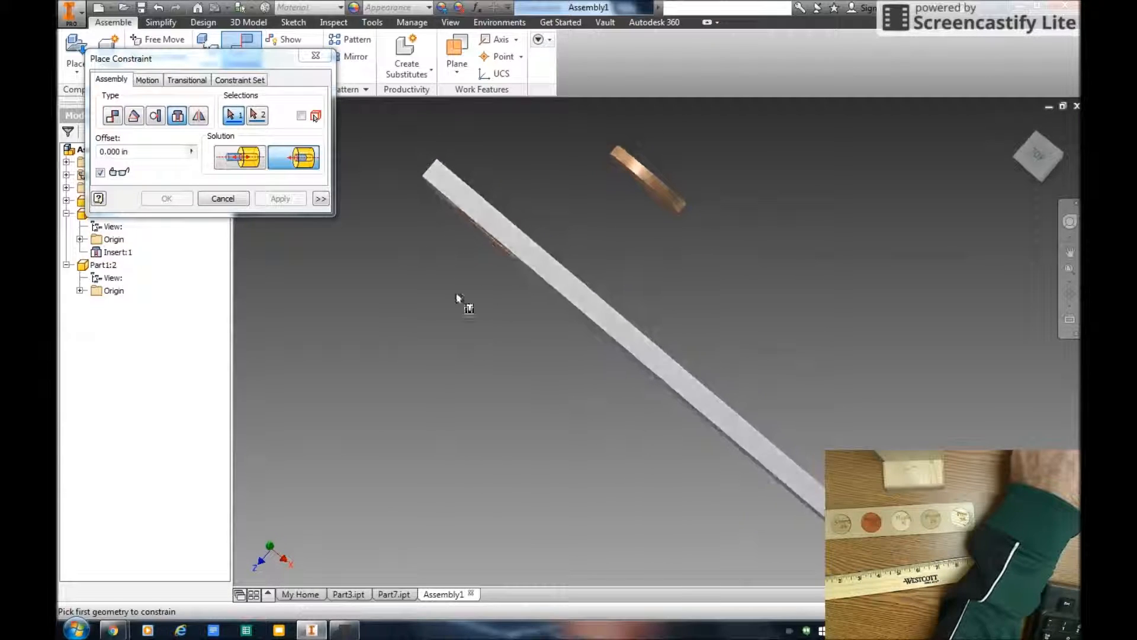
mouse_move(571, 233)
shift+middle_down()
mouse_move(579, 243)
mouse_move(561, 239)
mouse_move(586, 249)
shift+middle_up()
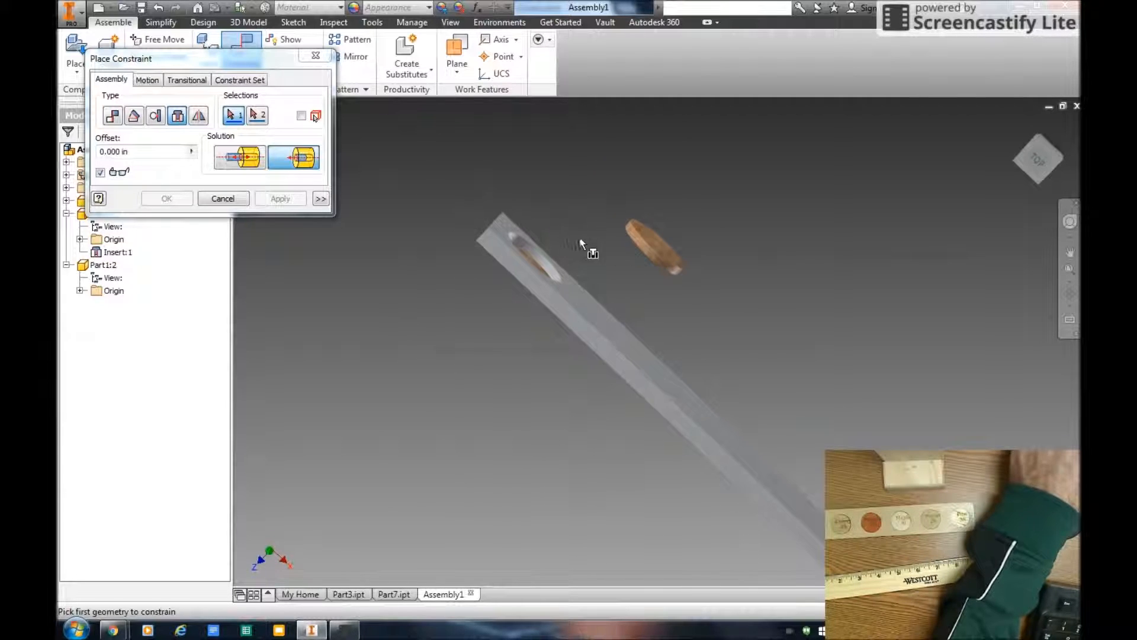
click(631, 244)
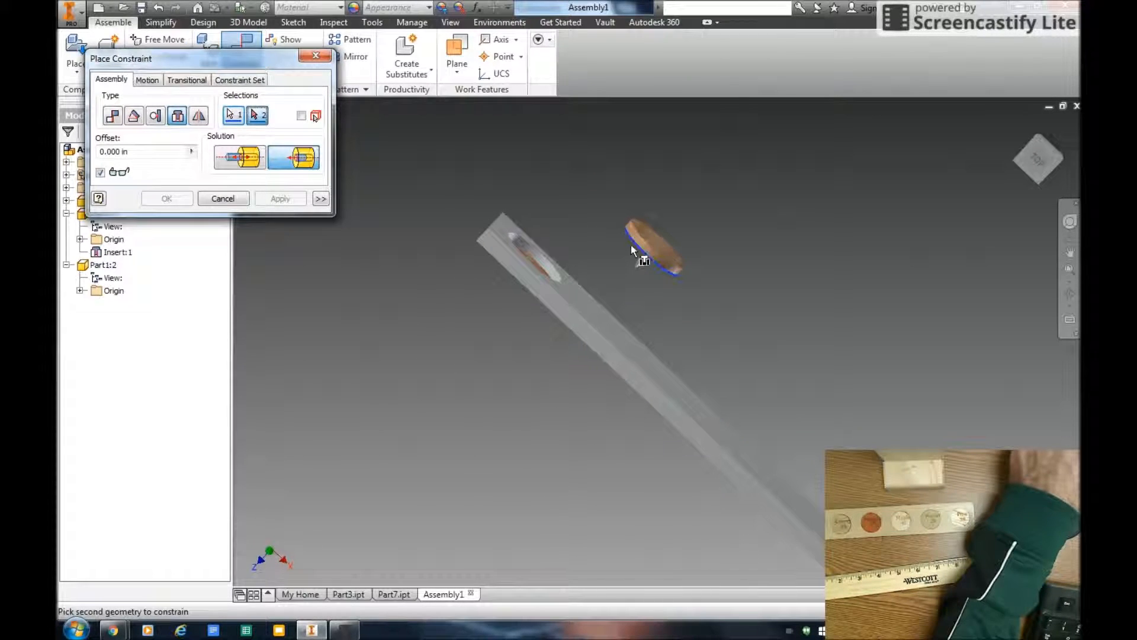
click(531, 244)
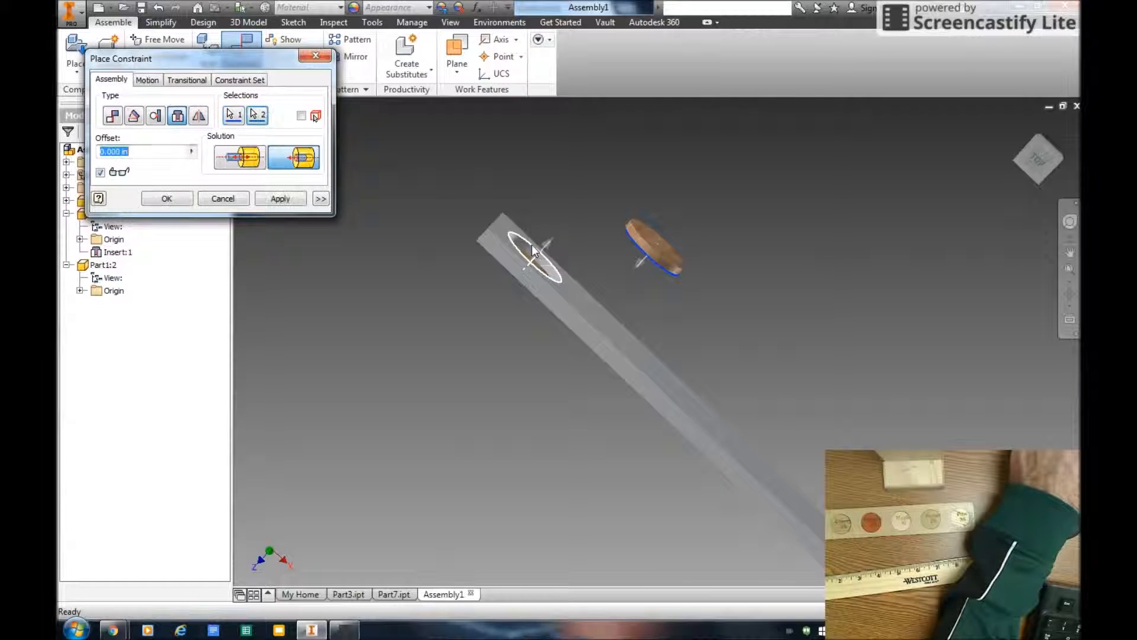
click(276, 200)
shift+middle_drag(296, 234, 348, 286)
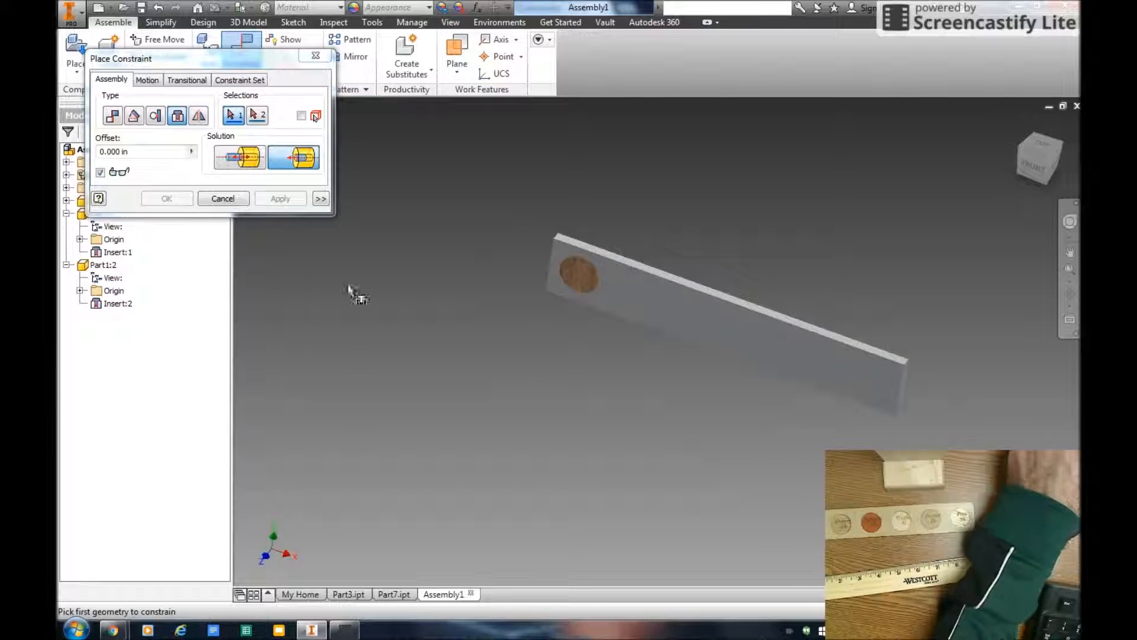
click(315, 57)
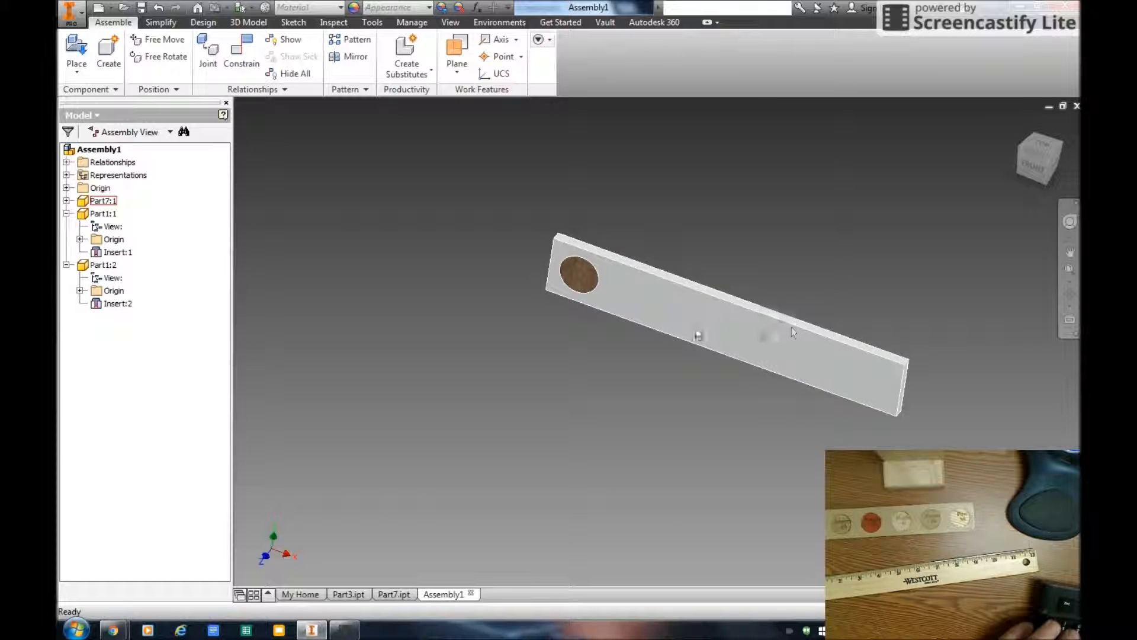
- Place one copy of the orange-brown Part2 disc in front of the strip
click(83, 57)
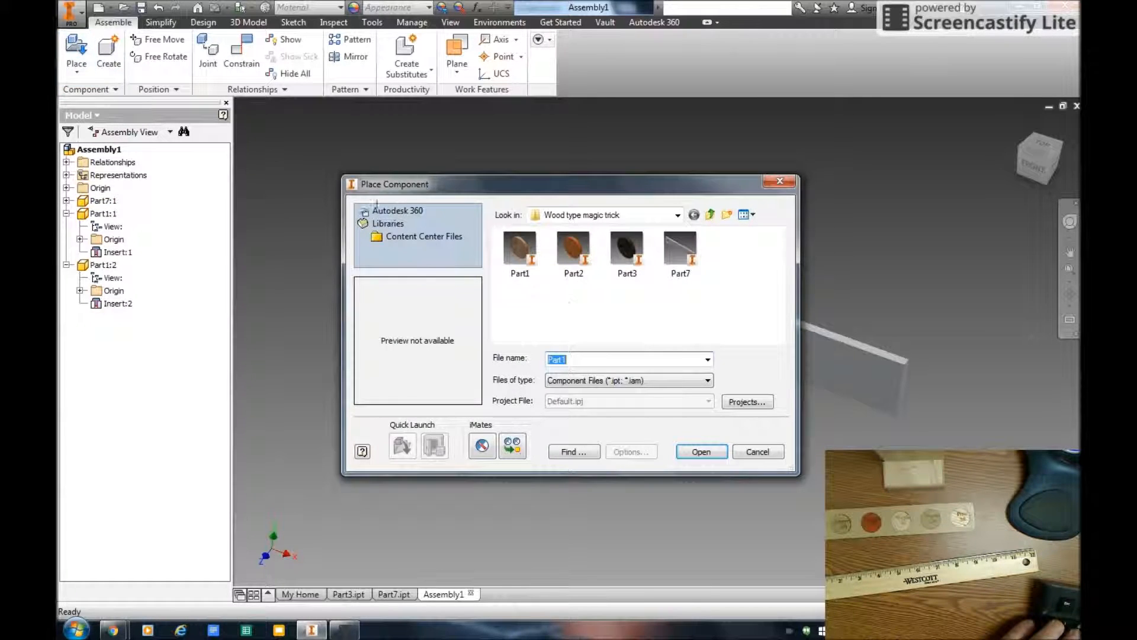
click(563, 248)
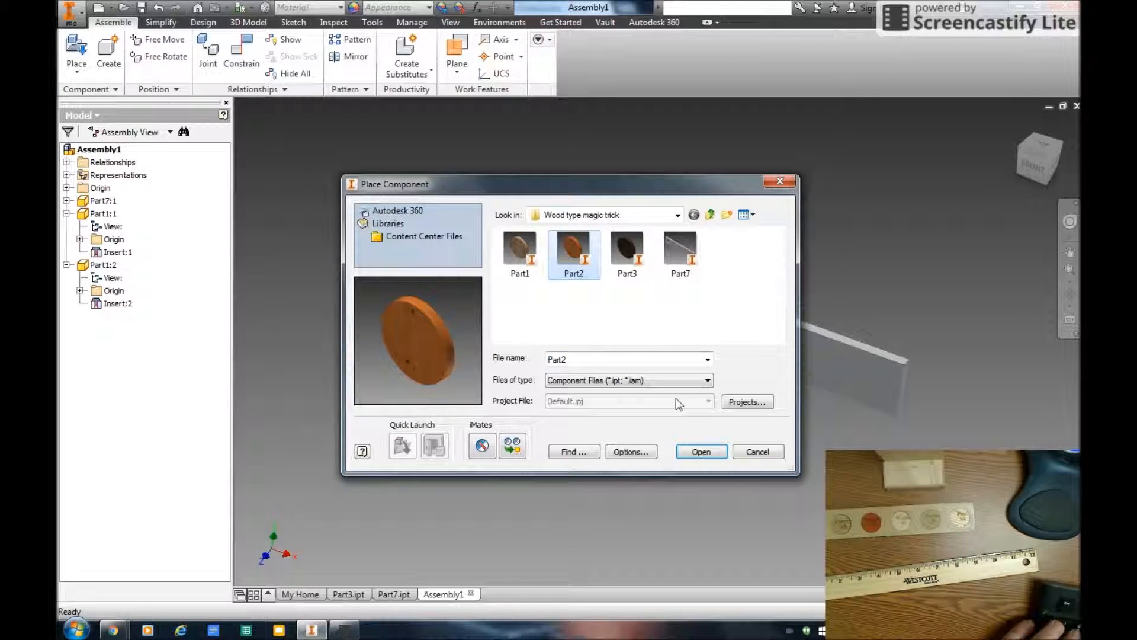
click(701, 453)
click(446, 453)
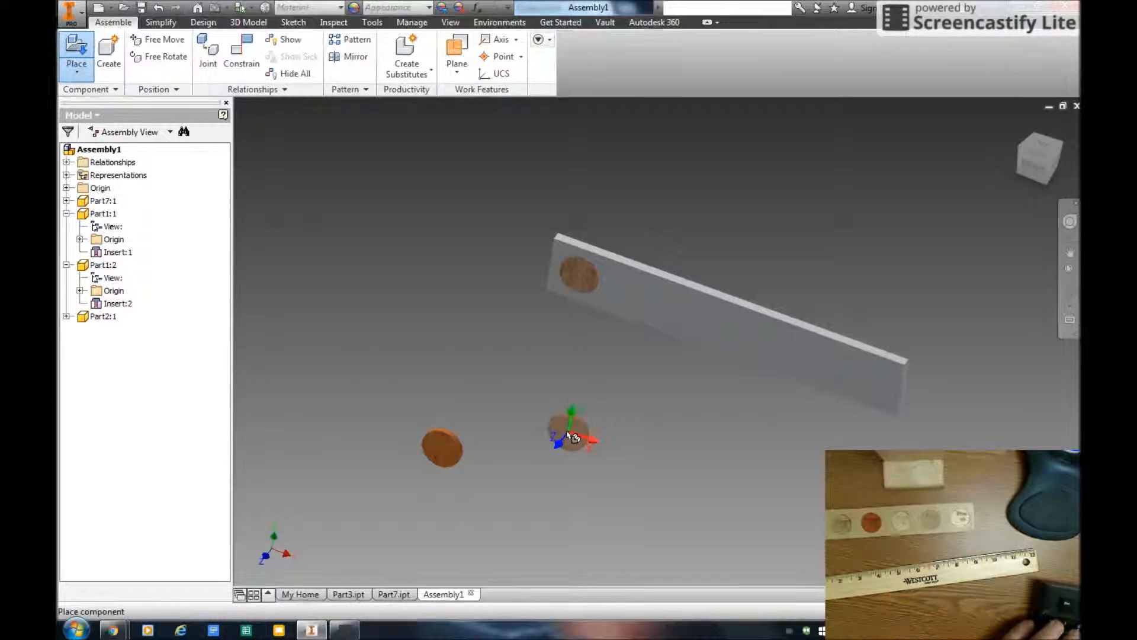
right_click(558, 436)
click(607, 432)
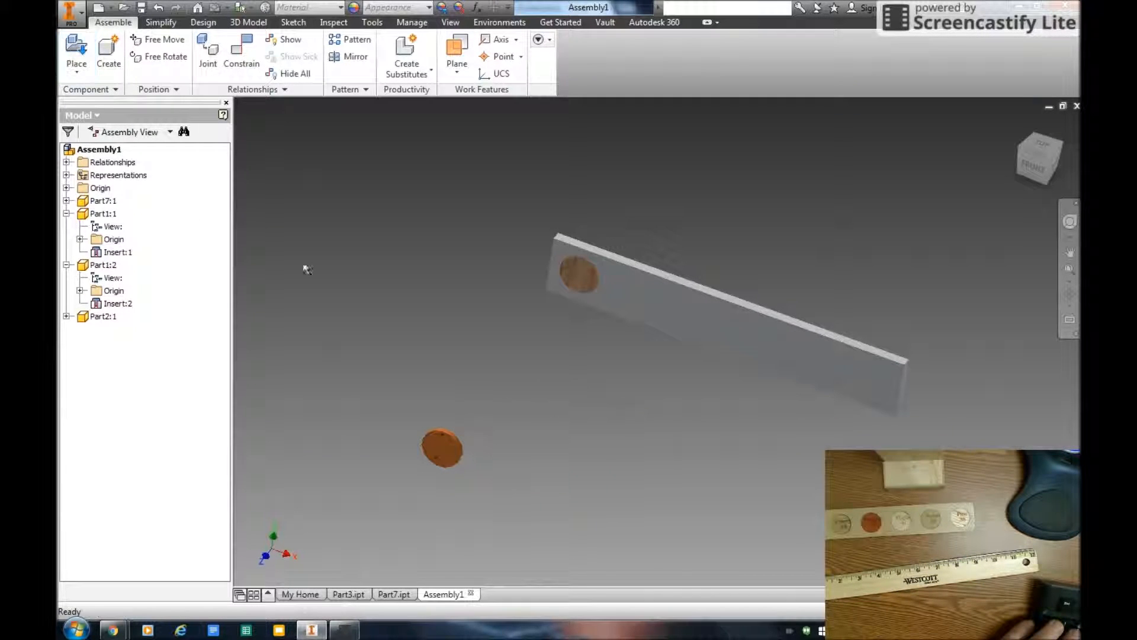
- Place one copy of the dark Part3 disc beside the Part2 disc, in front of the strip
click(77, 56)
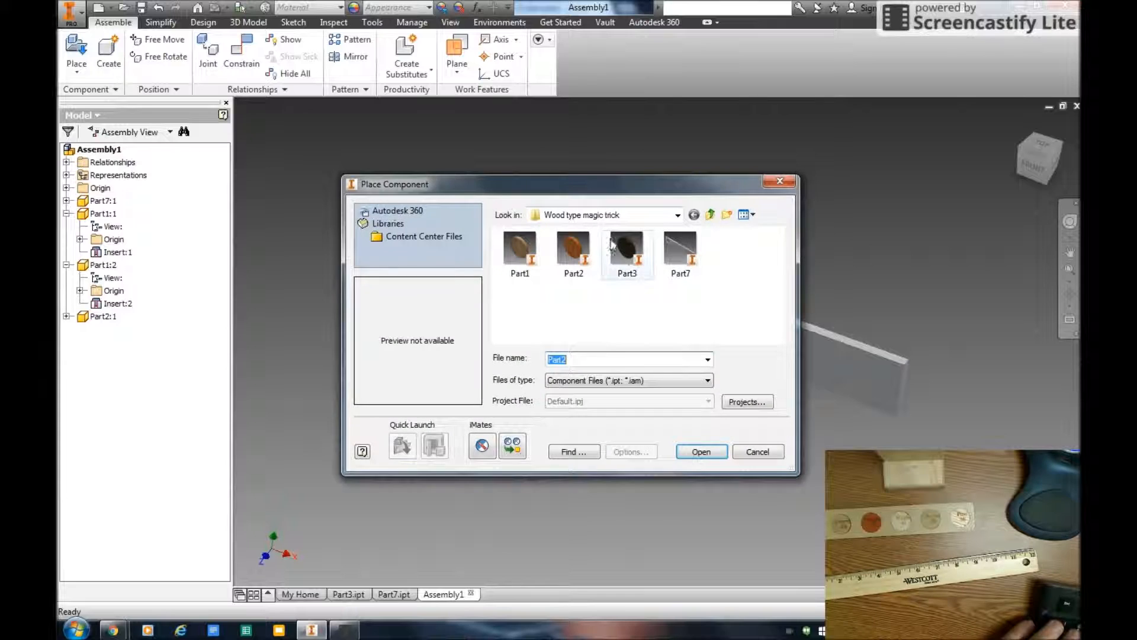
click(627, 253)
click(690, 453)
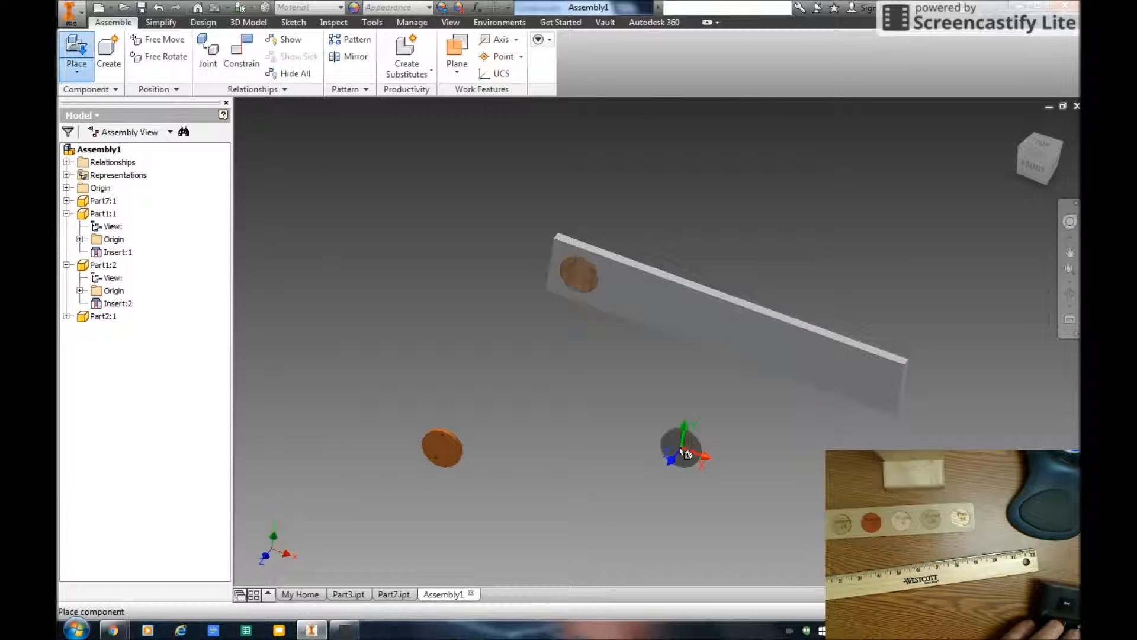
click(587, 450)
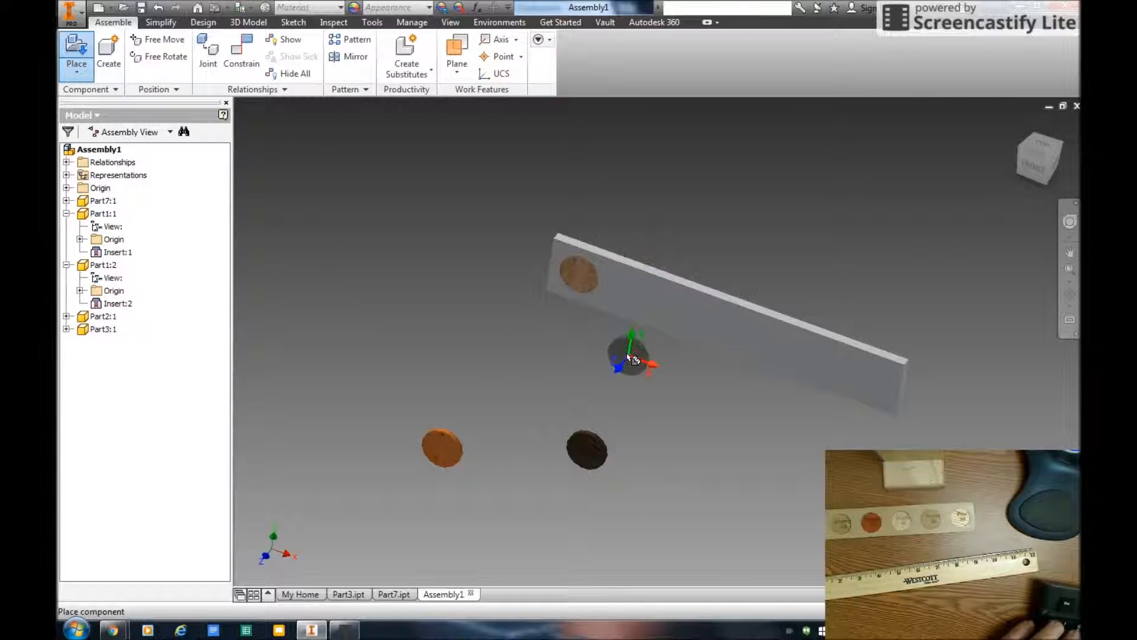
right_click(673, 416)
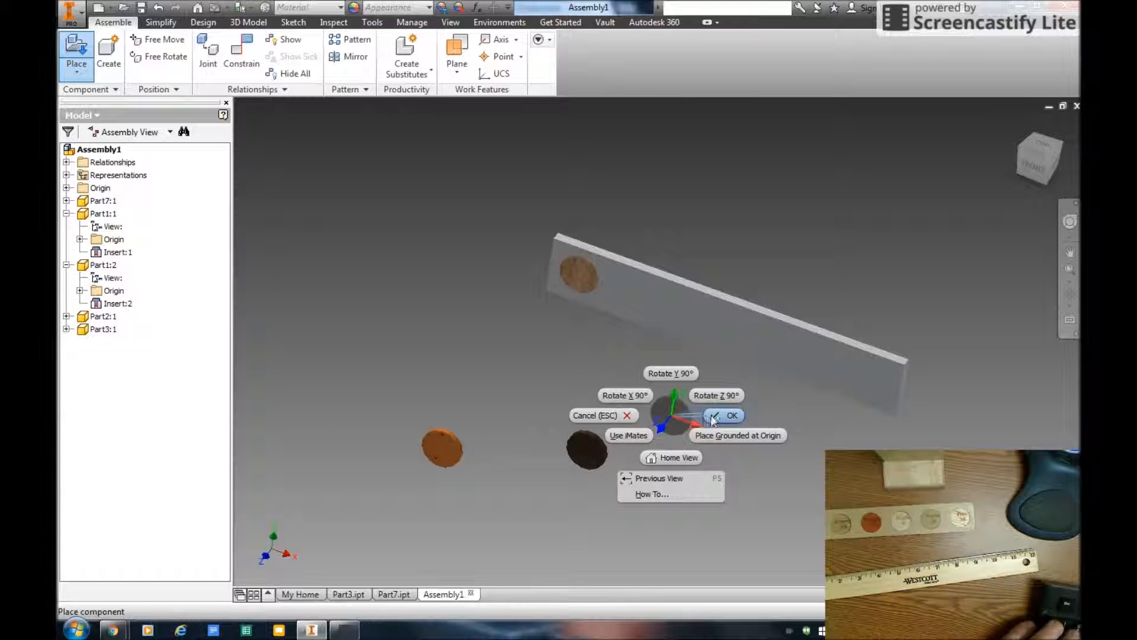
click(712, 418)
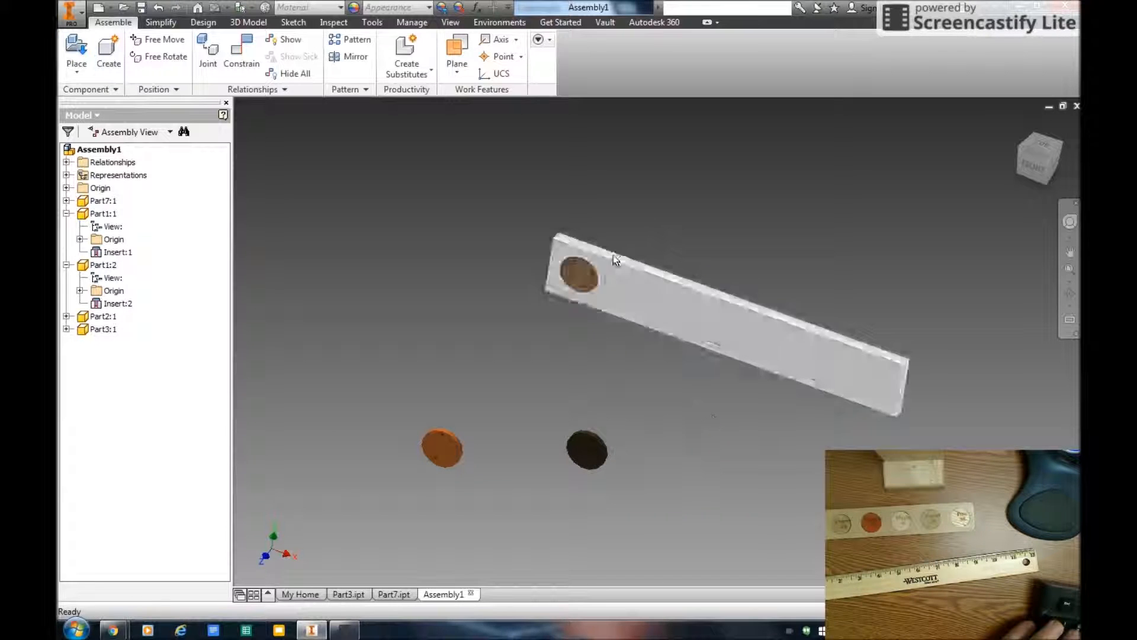
- Place five more copies of the Part1 disc in a row behind the strip and finish placing
click(77, 54)
click(519, 245)
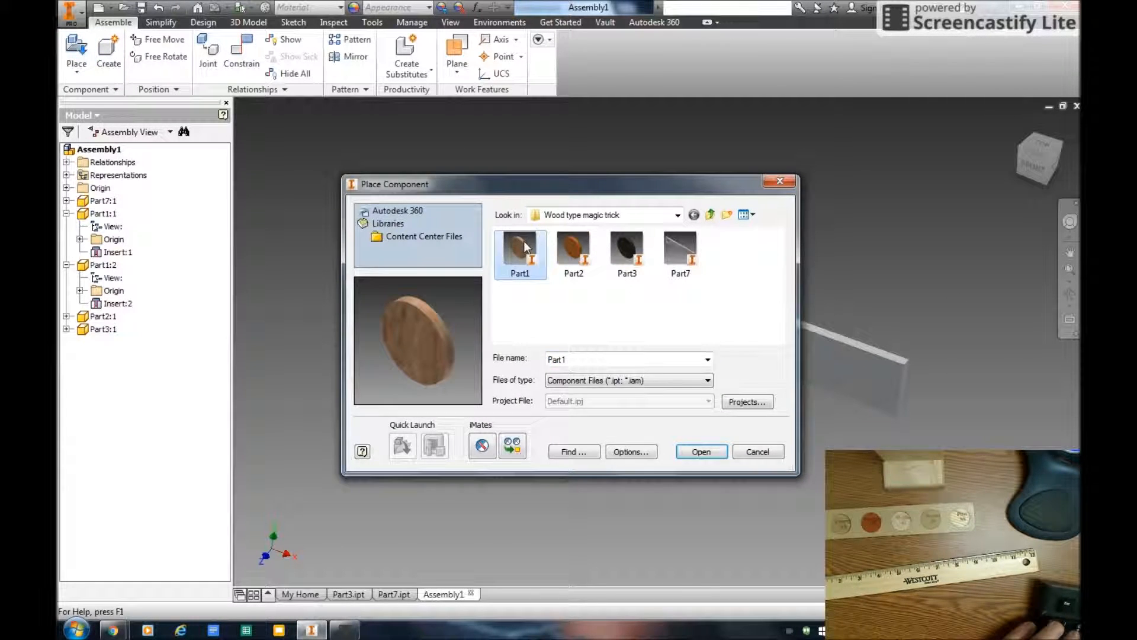
click(701, 451)
shift+middle_drag(685, 218, 660, 253)
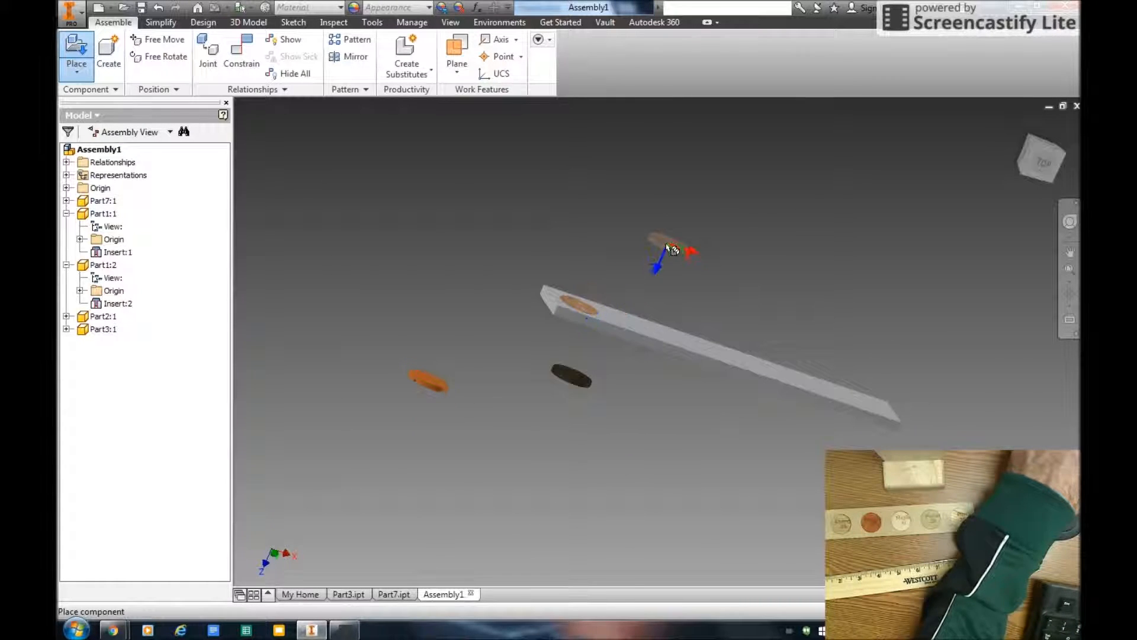
click(675, 241)
click(734, 251)
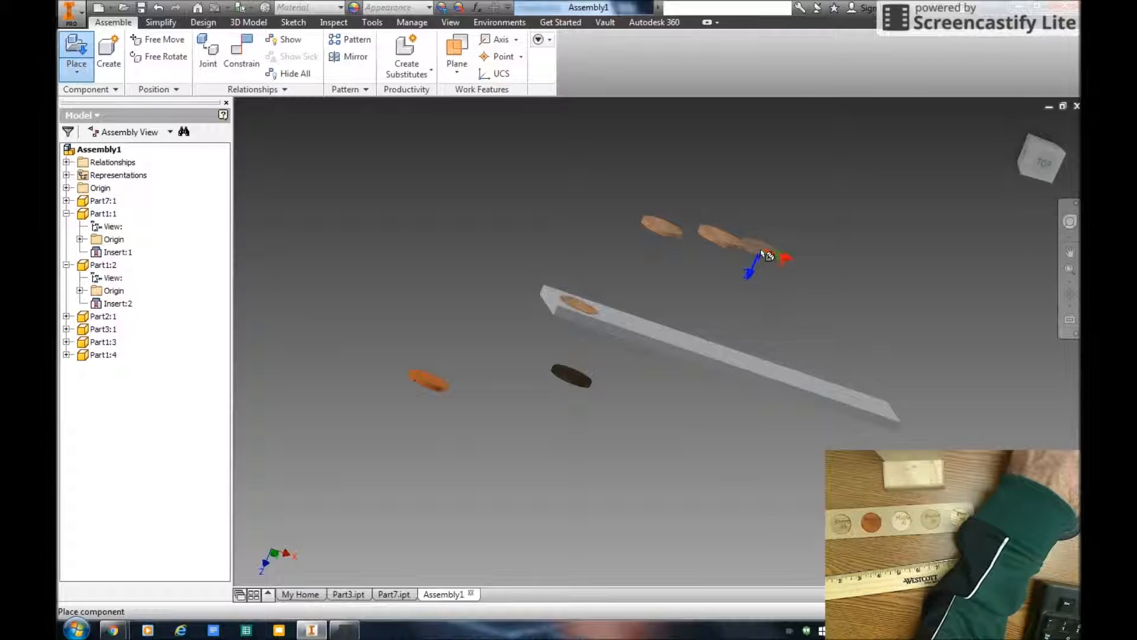
click(790, 263)
click(838, 275)
click(888, 283)
right_click(889, 284)
click(887, 319)
- Fillet the four outer edges of the strip's front face with a 0.125 in radius
shift+middle_drag(888, 319, 609, 358)
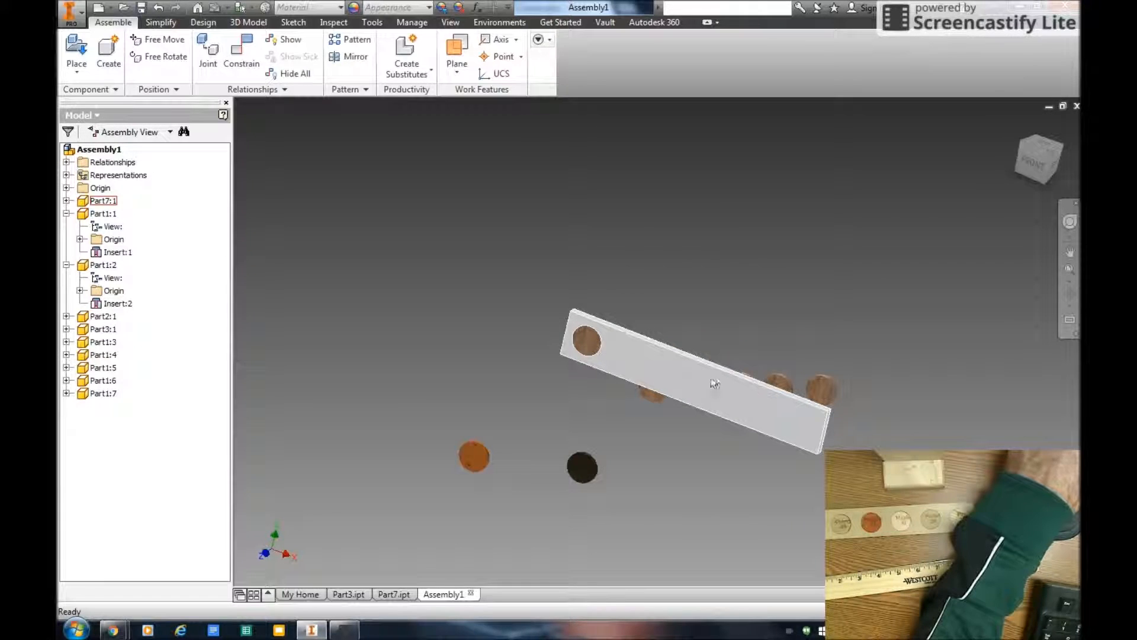
shift+middle_drag(789, 406, 735, 356)
shift+middle_drag(1018, 127, 757, 236)
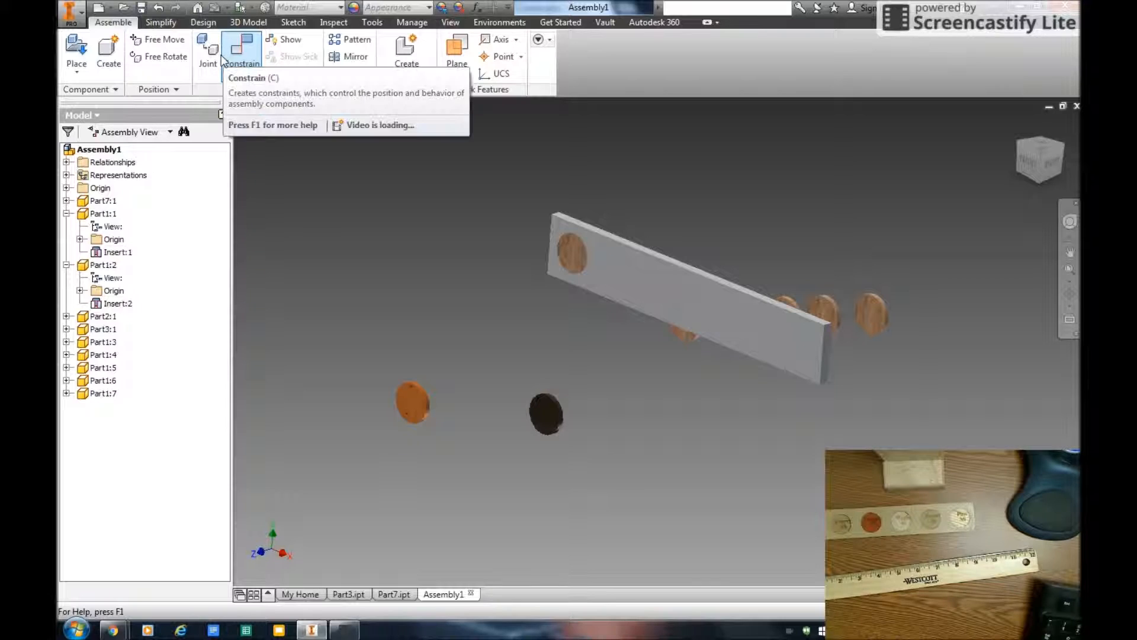
click(235, 25)
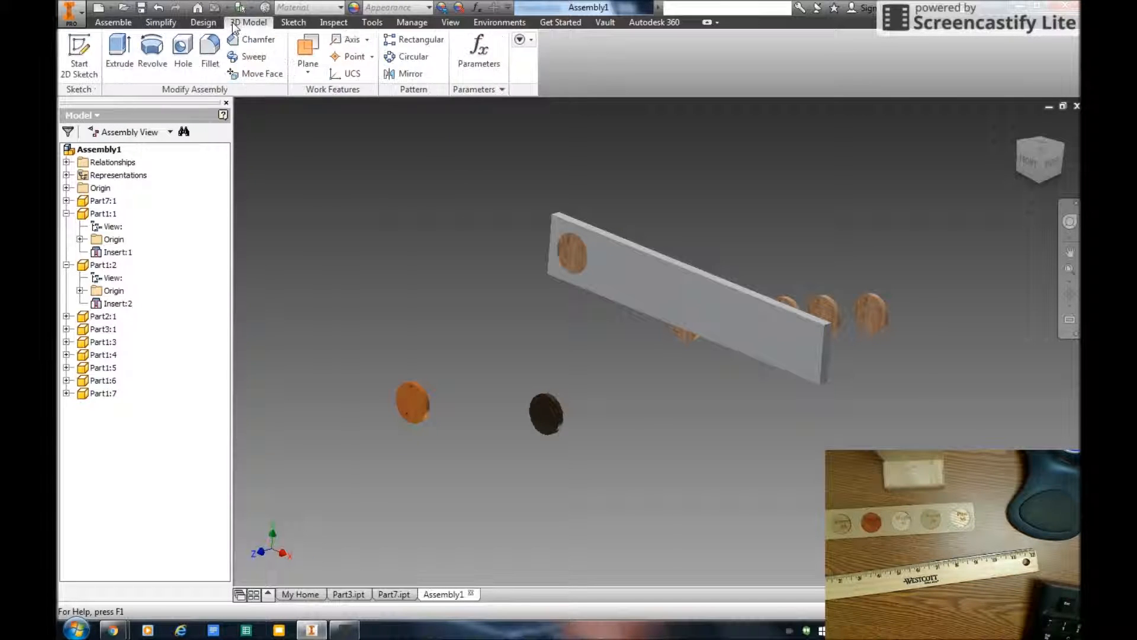
click(218, 50)
click(556, 217)
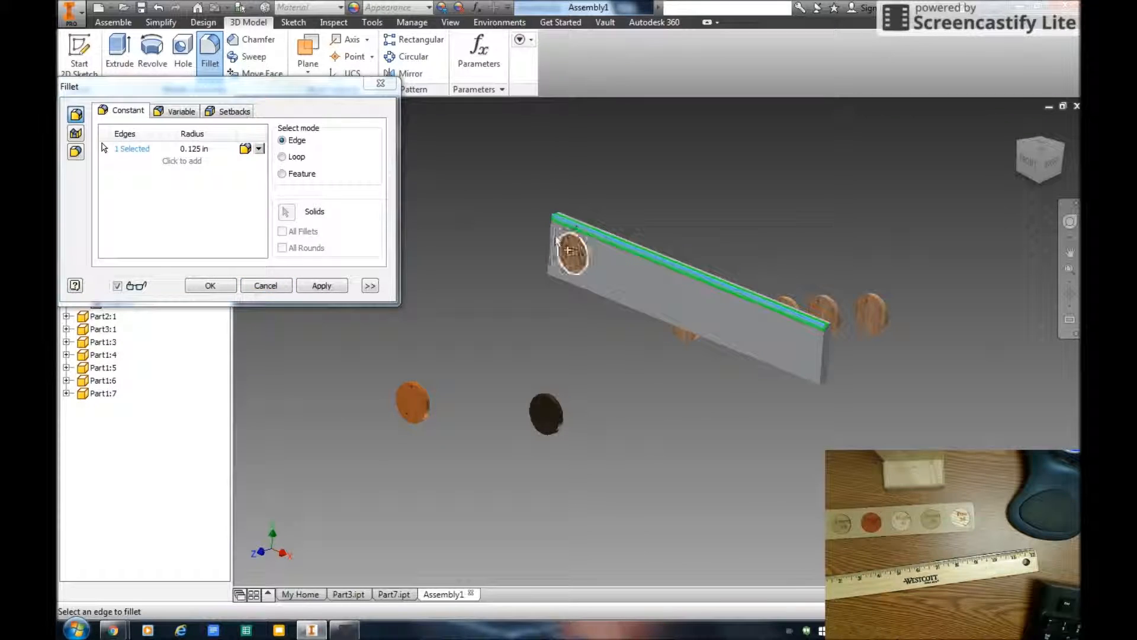
click(551, 243)
click(572, 289)
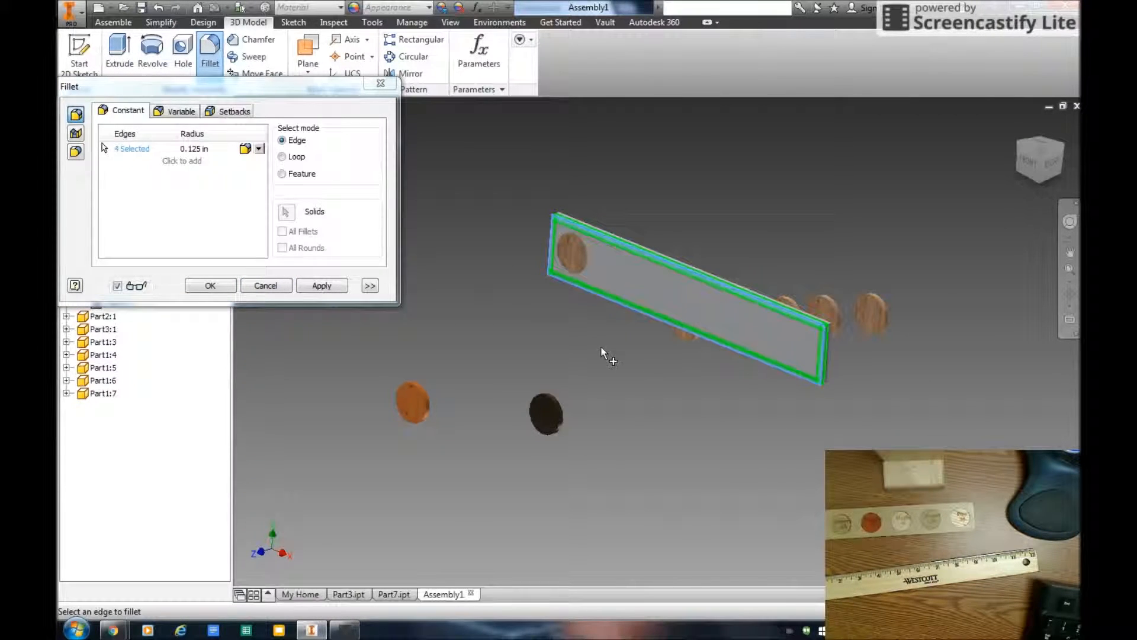
click(322, 287)
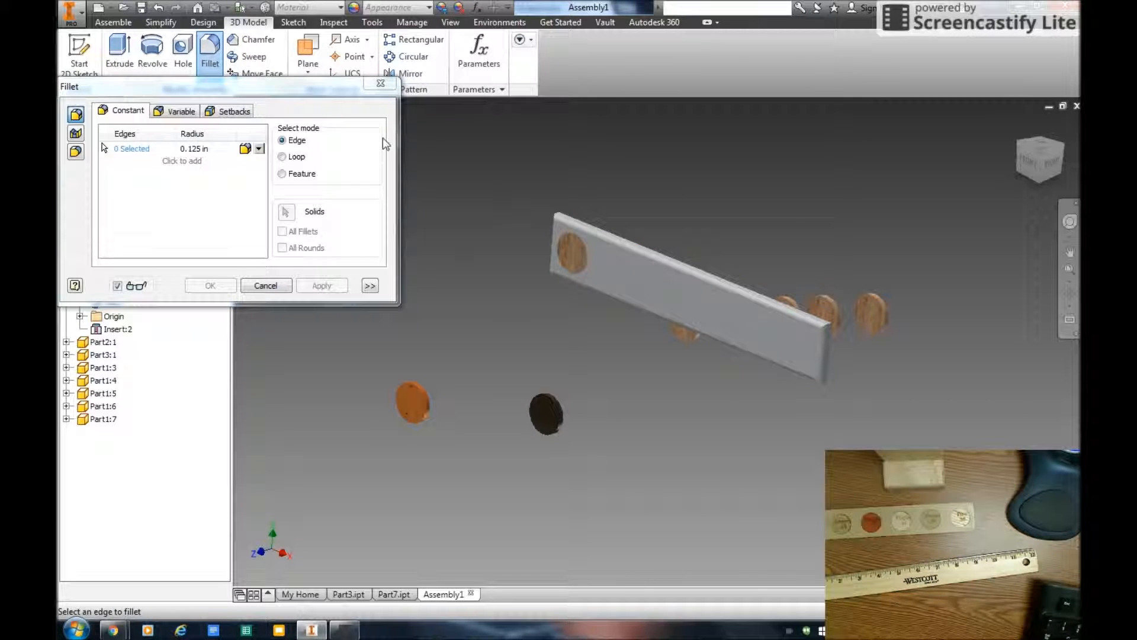
click(381, 83)
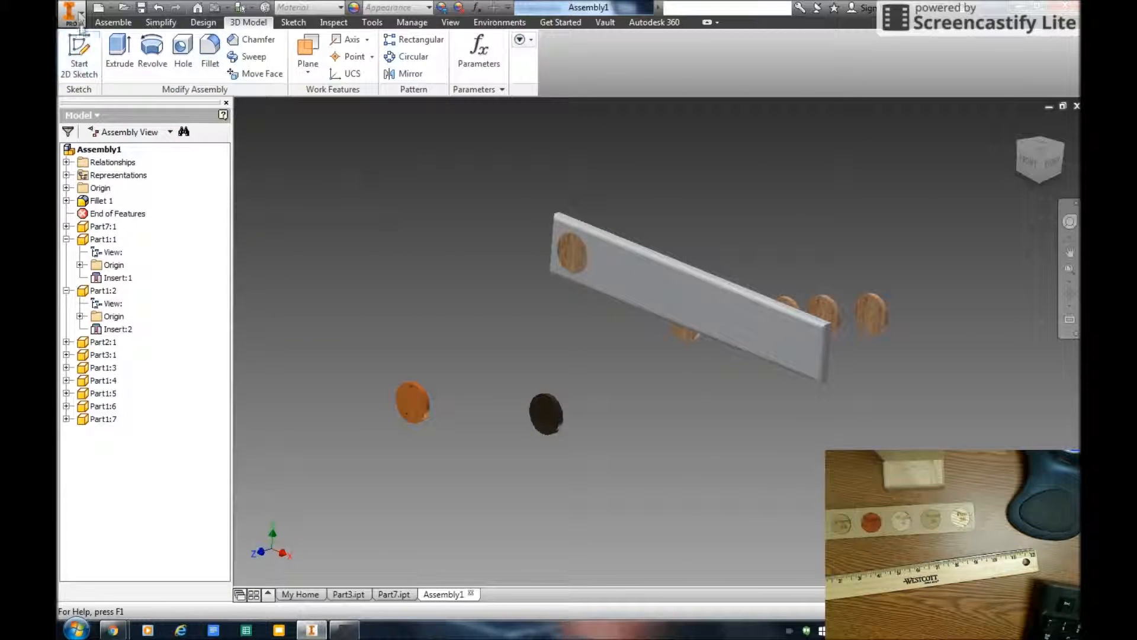
- Create a new drawing and add a sheet to it from the "A size, Landscape, 1 view" format, using Assembly1
click(79, 11)
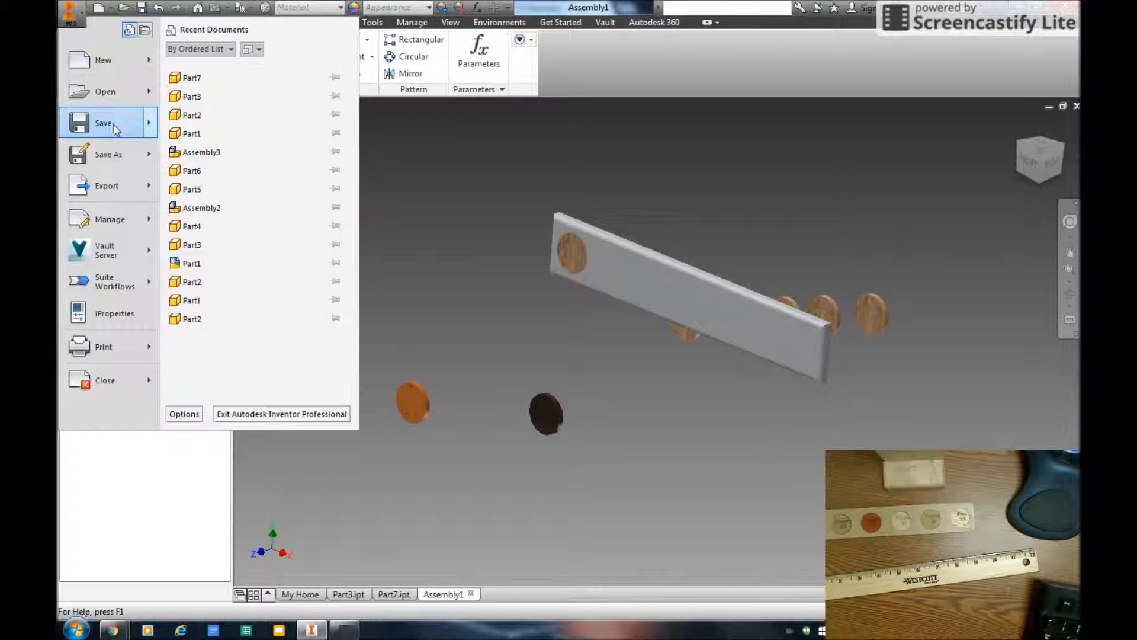
mouse_move(108, 70)
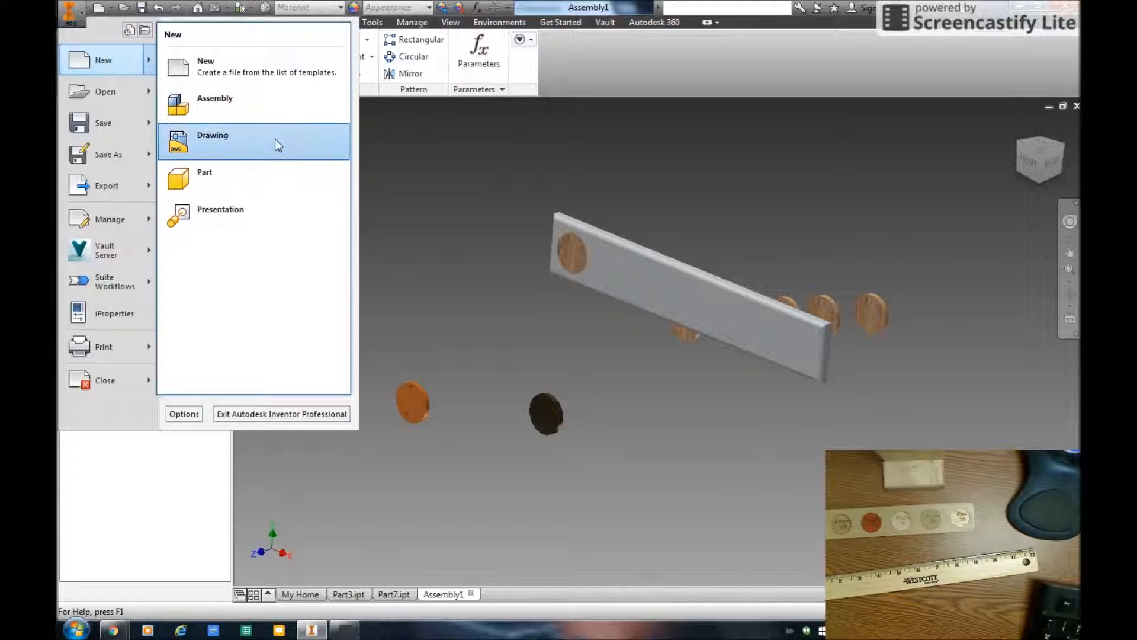
click(244, 142)
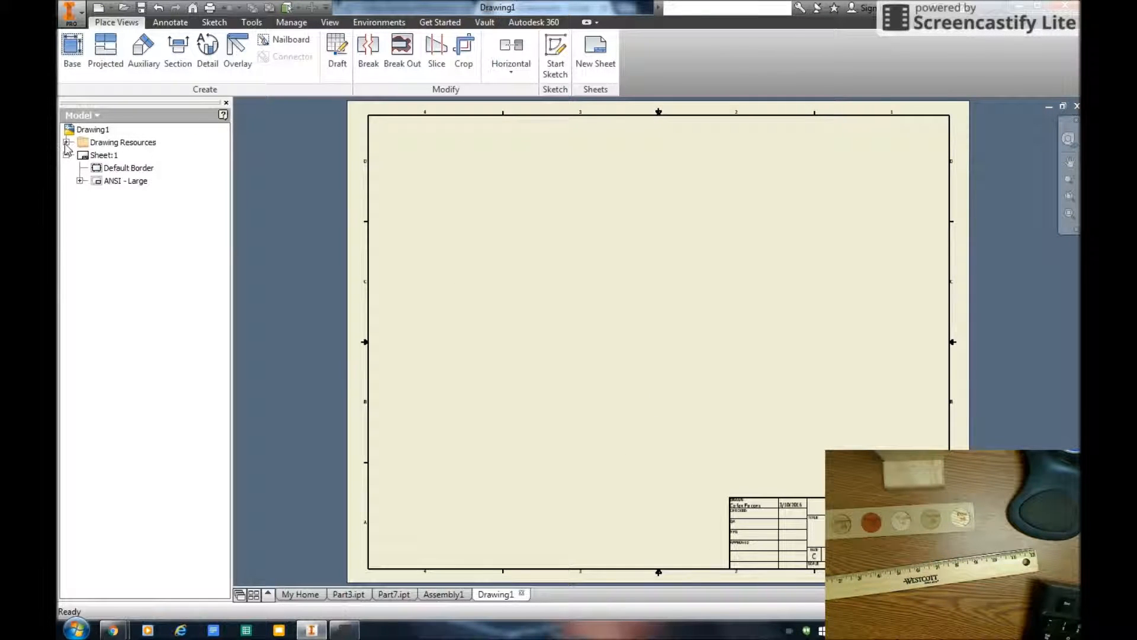
click(66, 142)
click(79, 155)
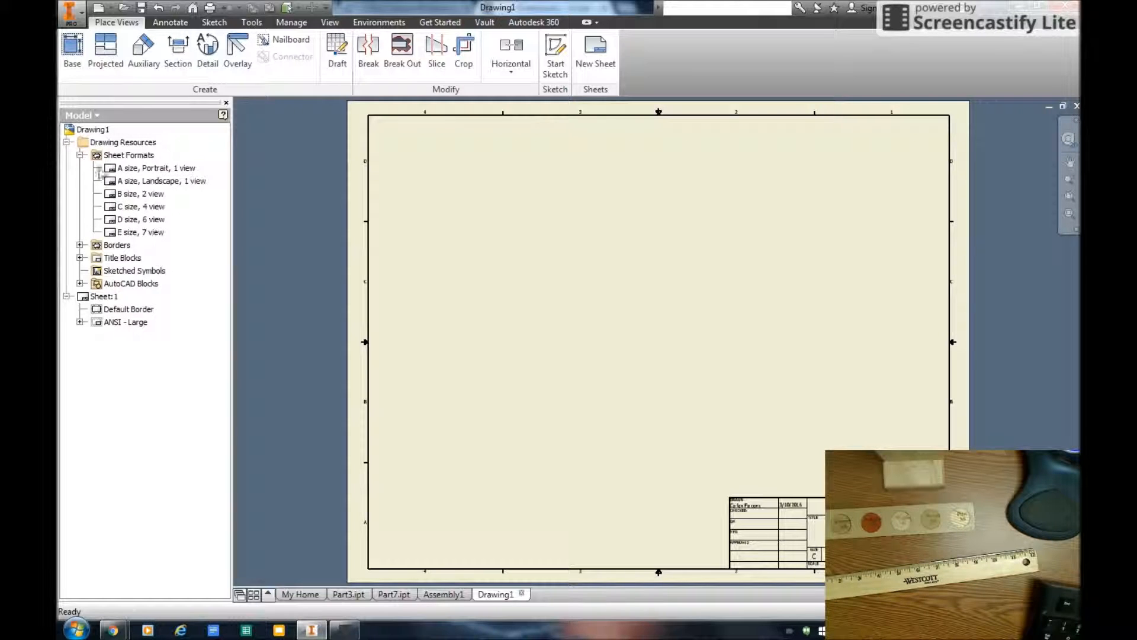
double_click(112, 184)
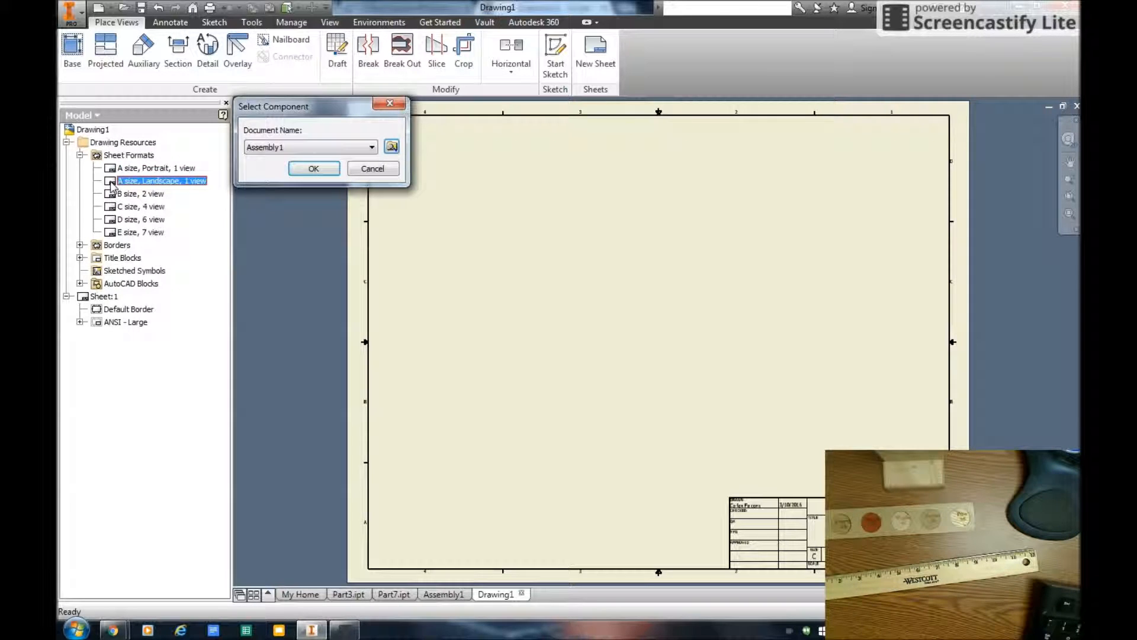
click(313, 169)
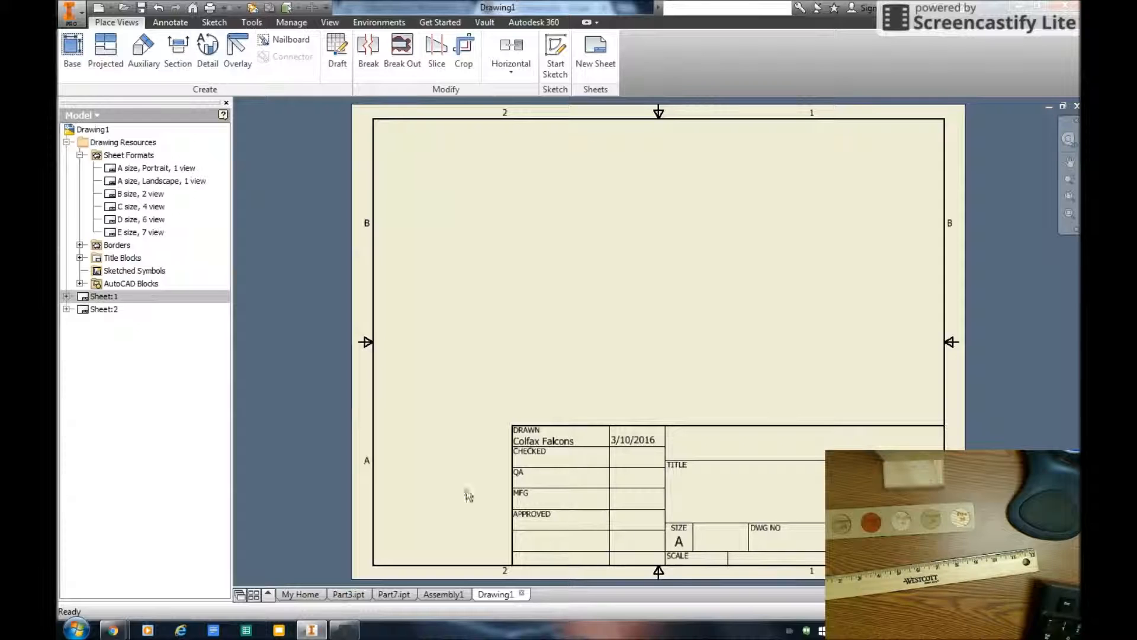
- Delete the original default sheet so that only the A size landscape sheet is kept
right_click(83, 302)
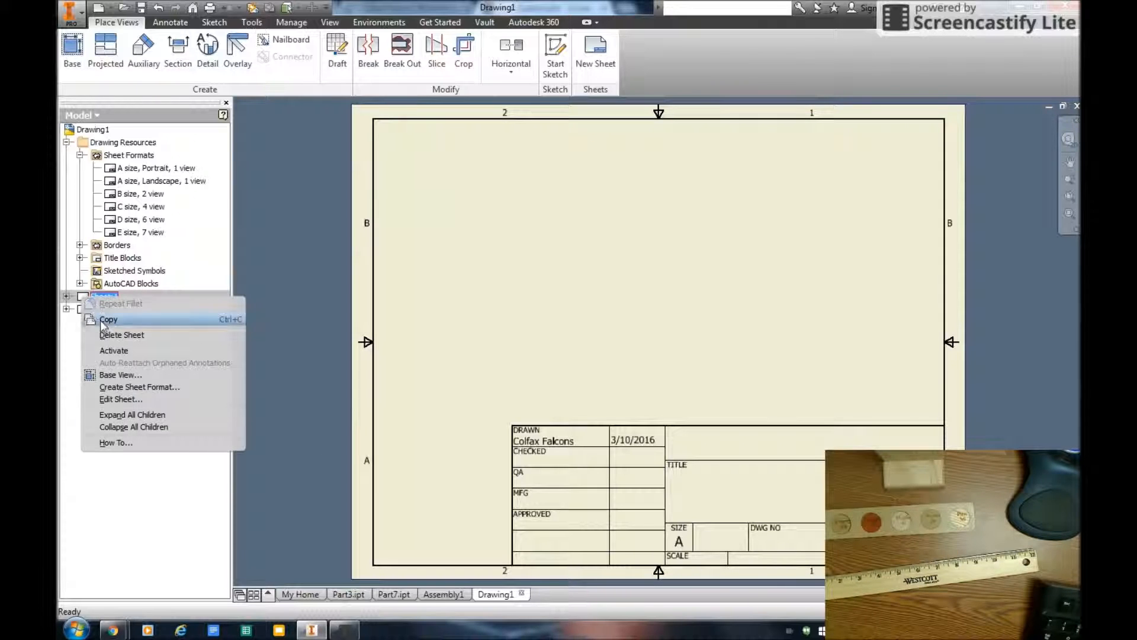
click(105, 334)
click(601, 335)
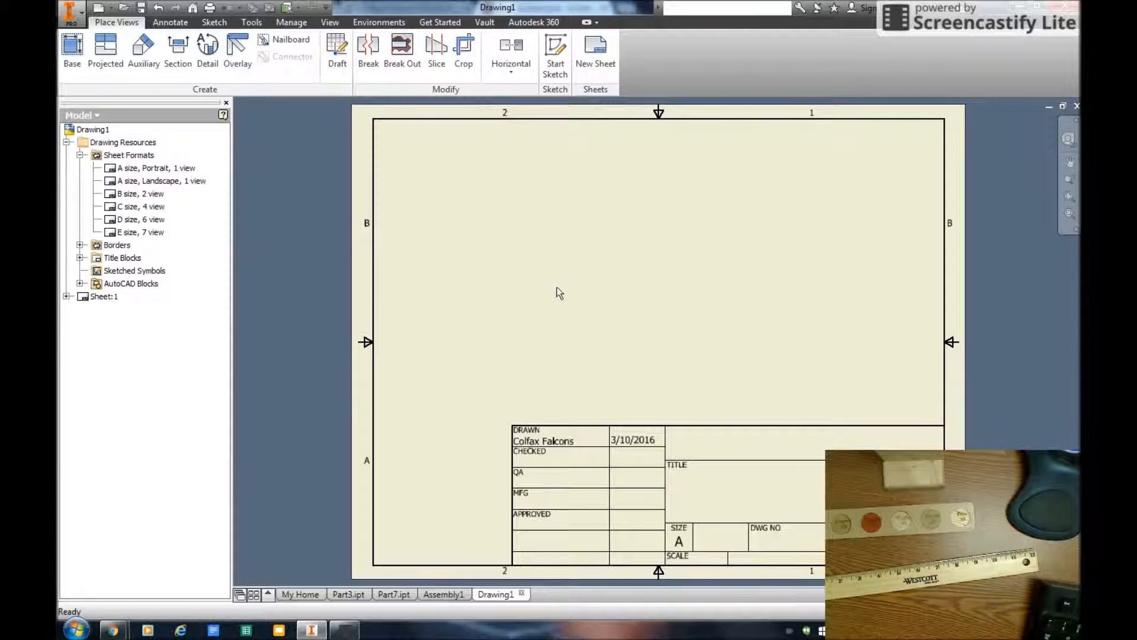
- Place a front base view of Assembly1 on the sheet at 1:1 scale, saving the assembly as Assembly1 in the Wood type magic trick folder
click(72, 48)
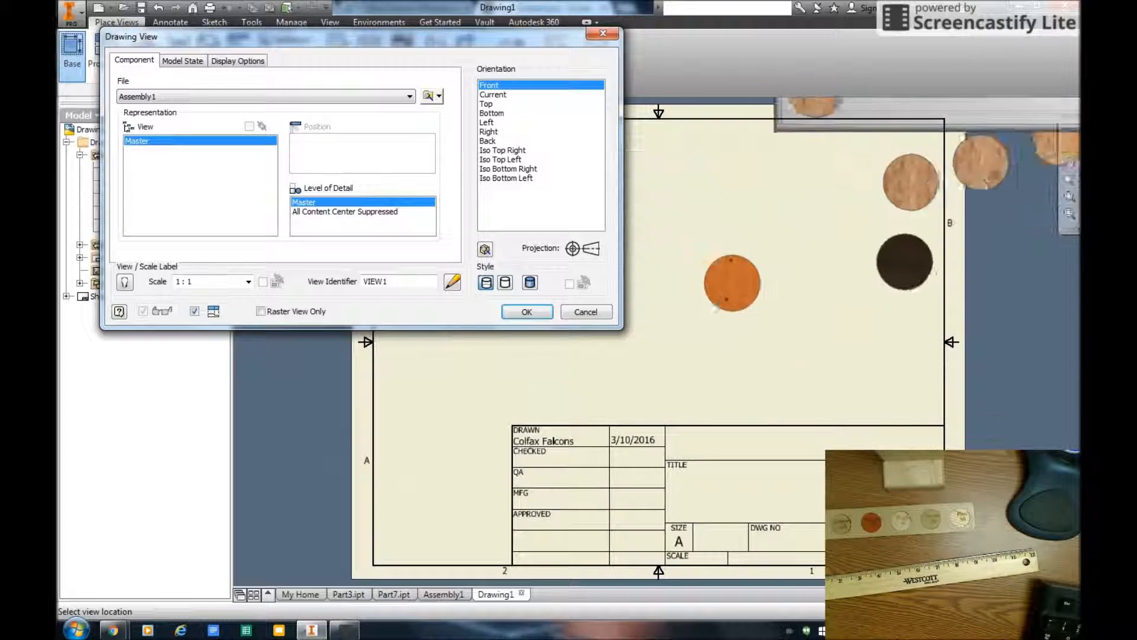
click(669, 363)
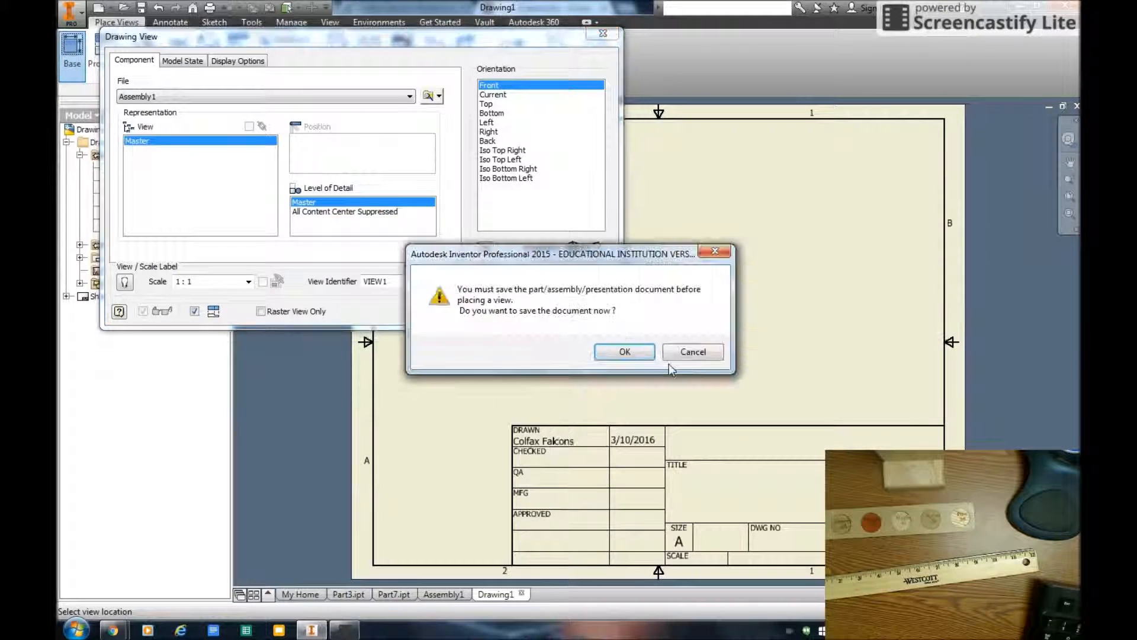
click(626, 357)
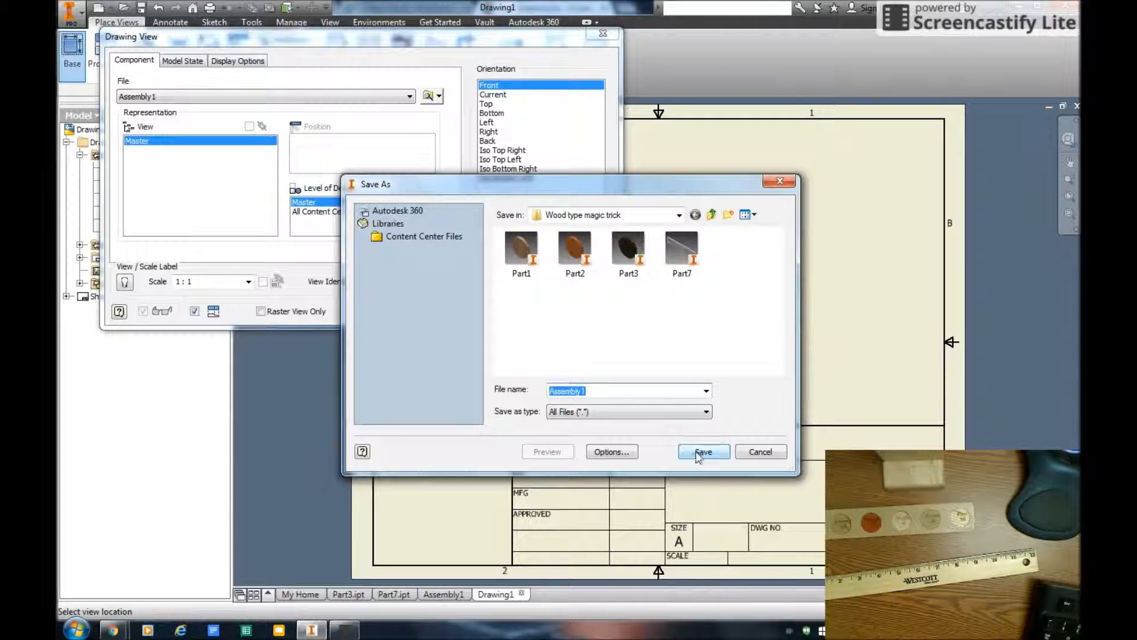
click(699, 453)
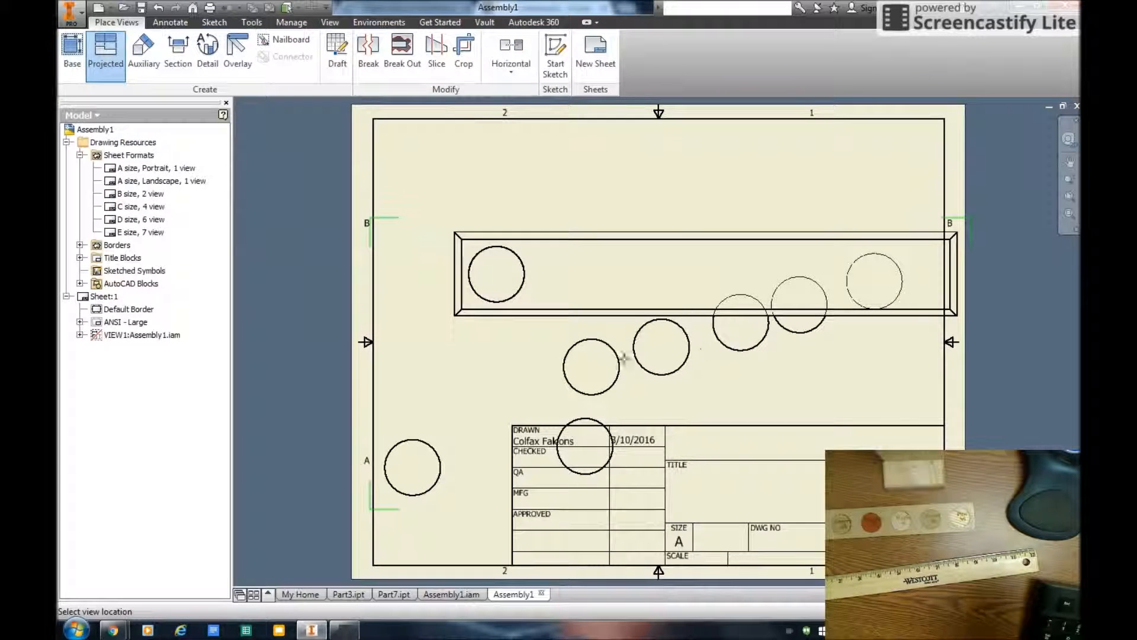
- On a new sheet, place a front base view of Part7.ipt at 1:2 scale with projected top and right side views
click(592, 55)
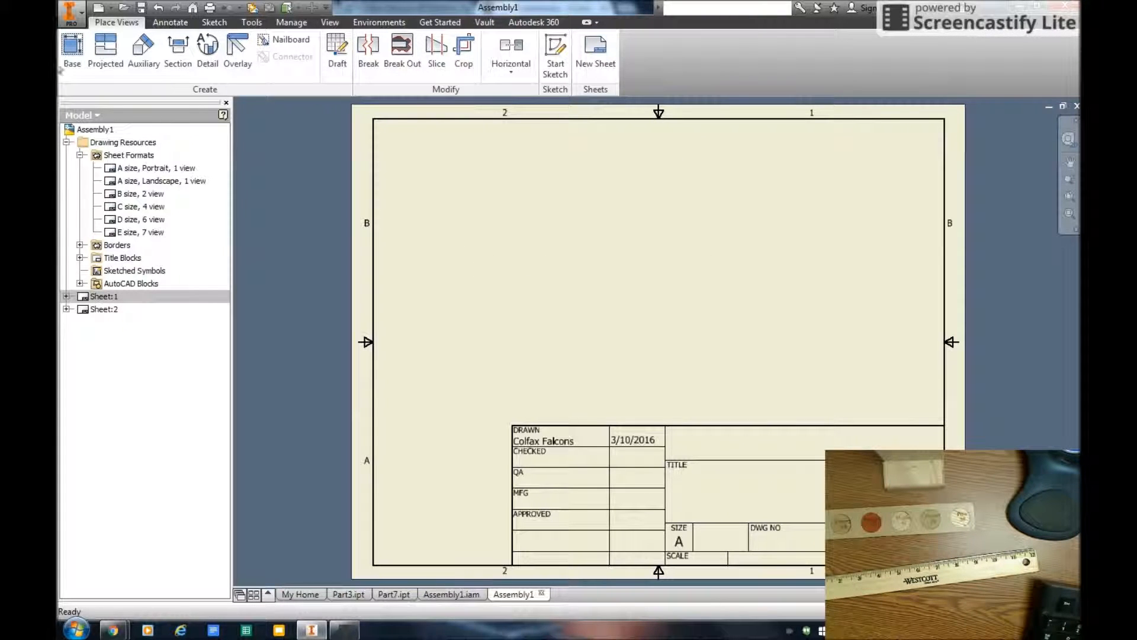
click(71, 47)
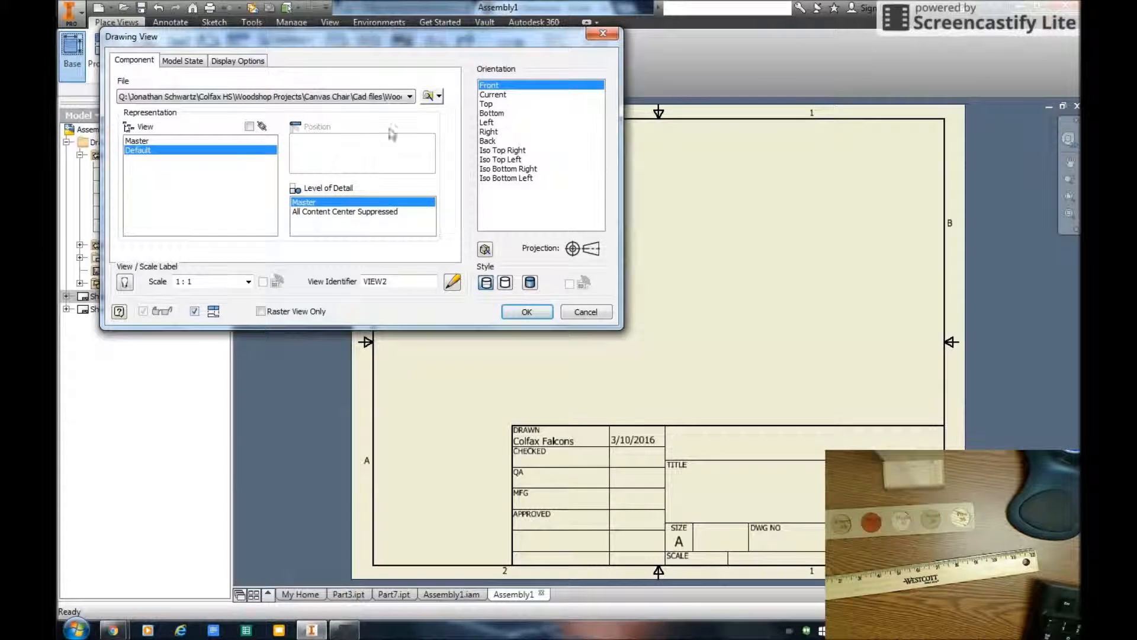
click(367, 97)
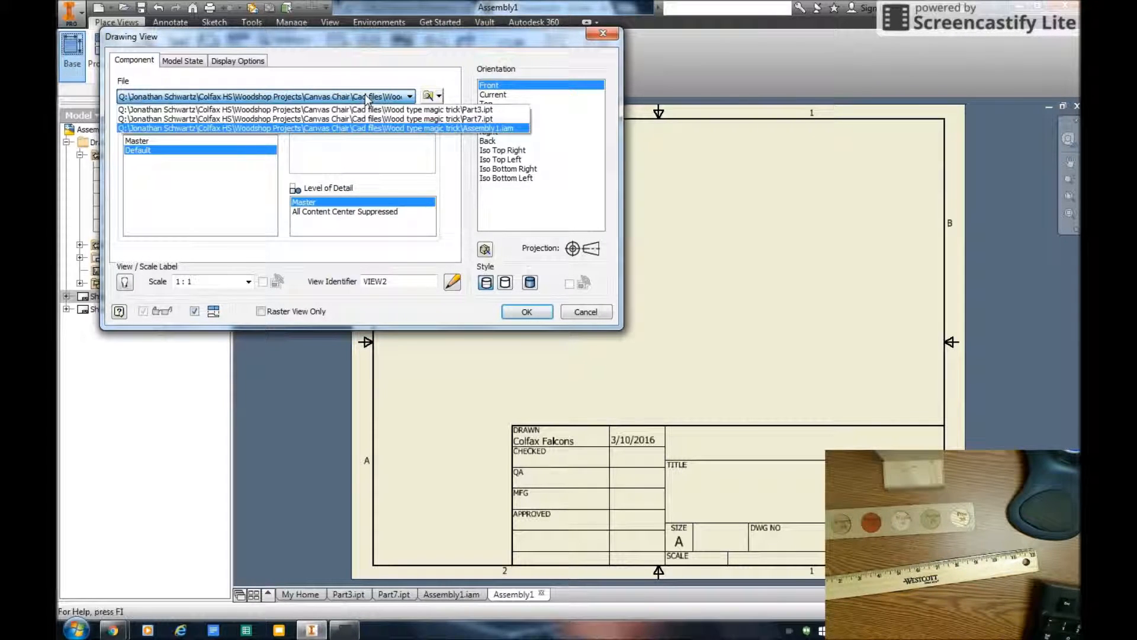
click(459, 119)
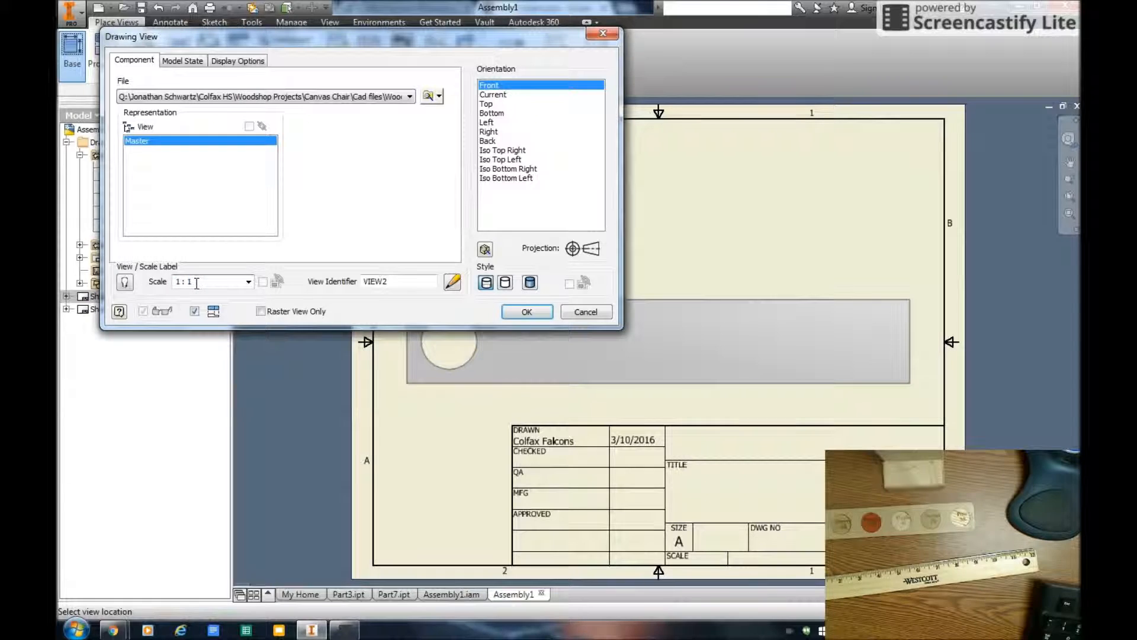
key(BackSpace)
text(2)
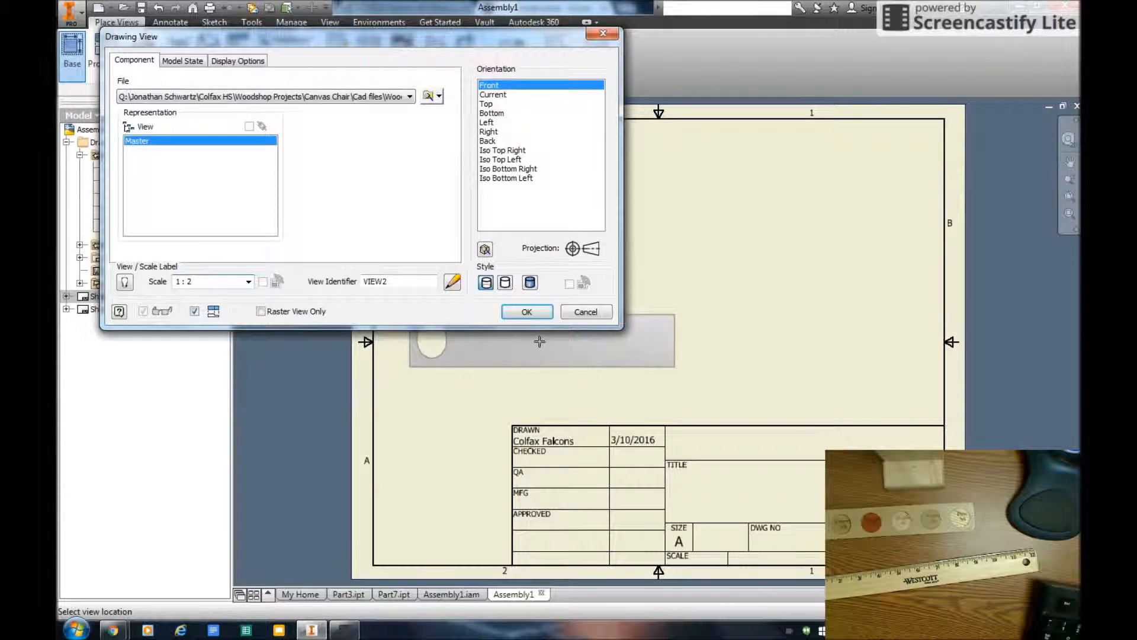
click(561, 334)
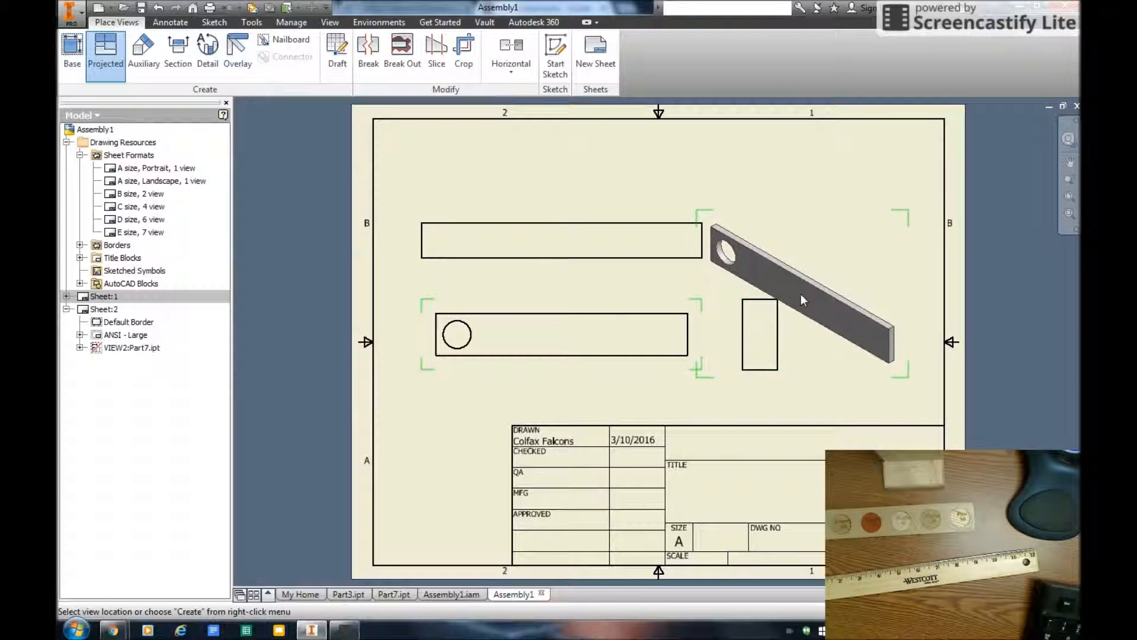
right_click(801, 294)
click(853, 294)
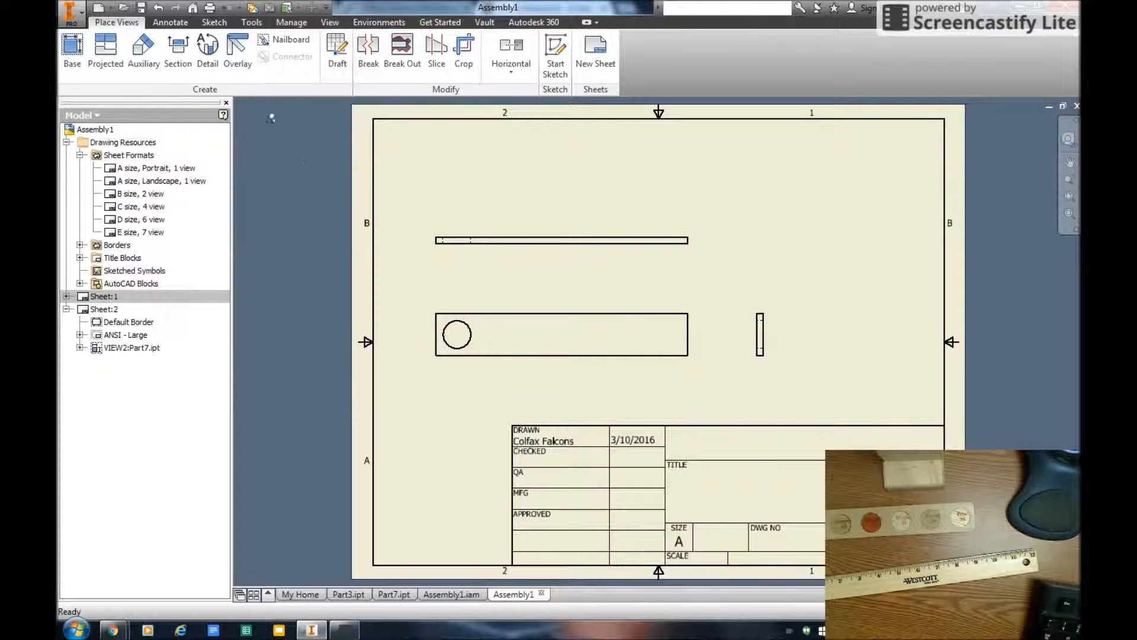
- Dimension the strip's overall length above the top view, keeping the default dimension text
click(162, 23)
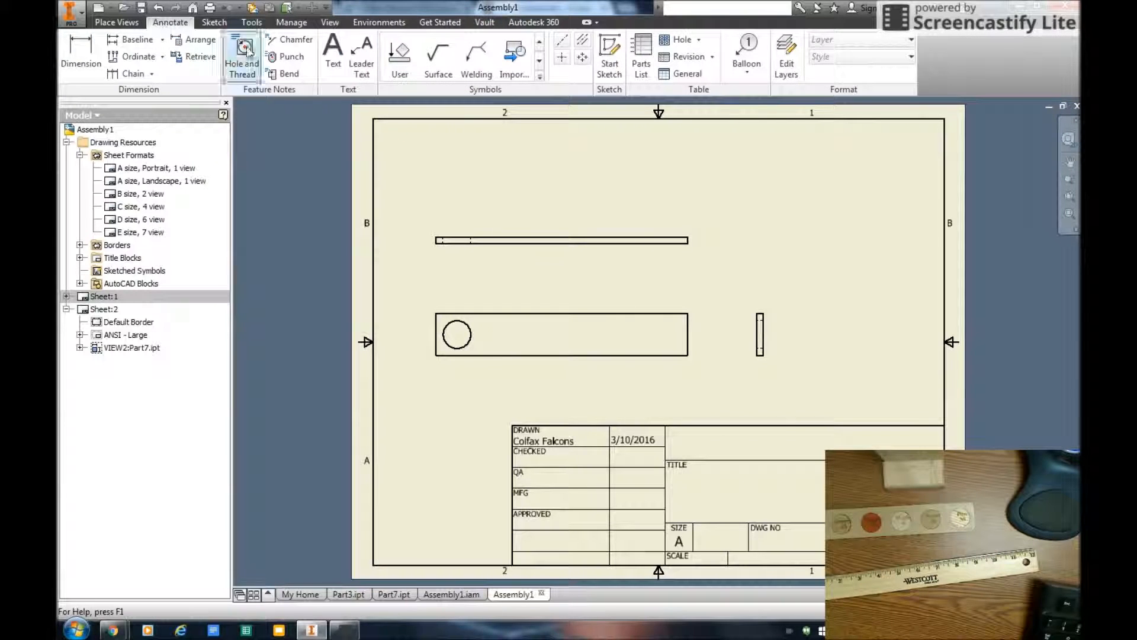
click(99, 61)
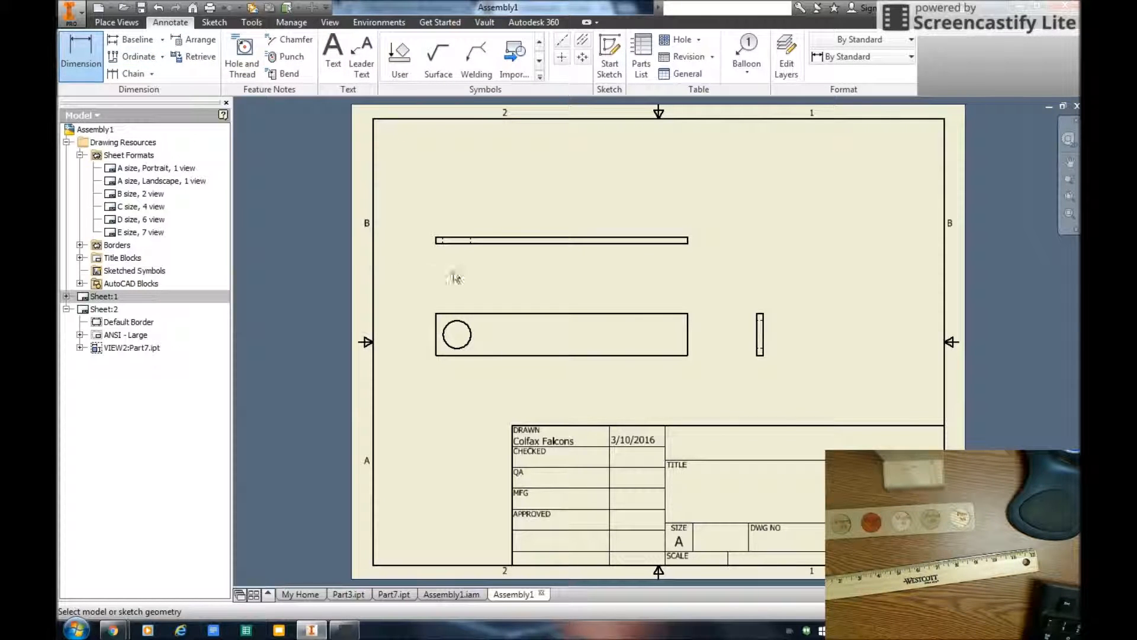
click(436, 238)
click(687, 240)
click(683, 218)
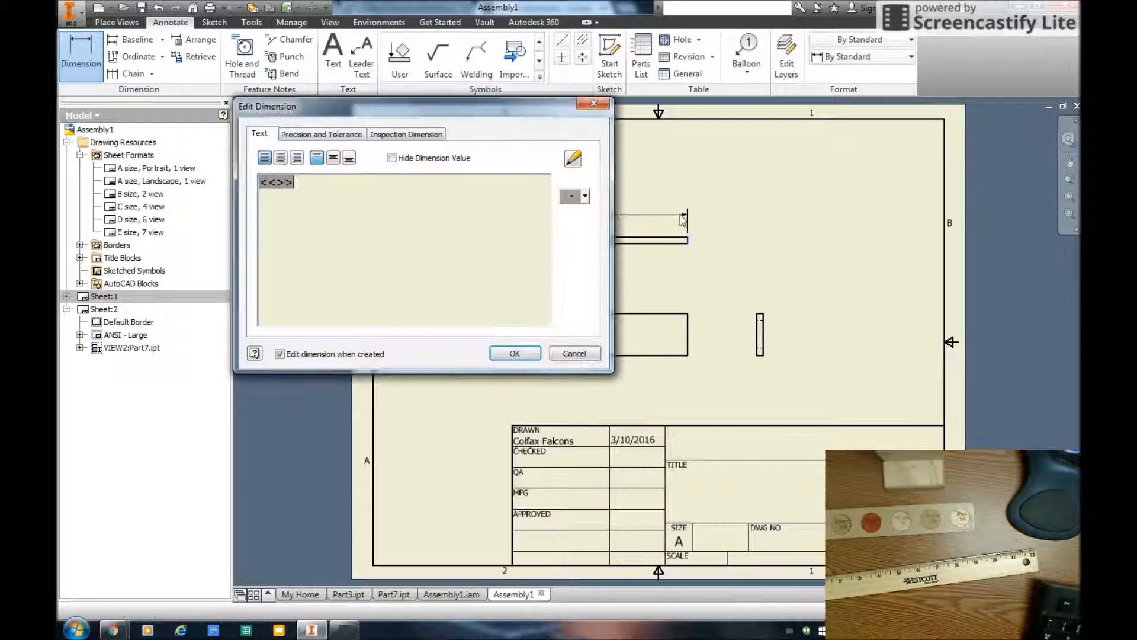
click(514, 353)
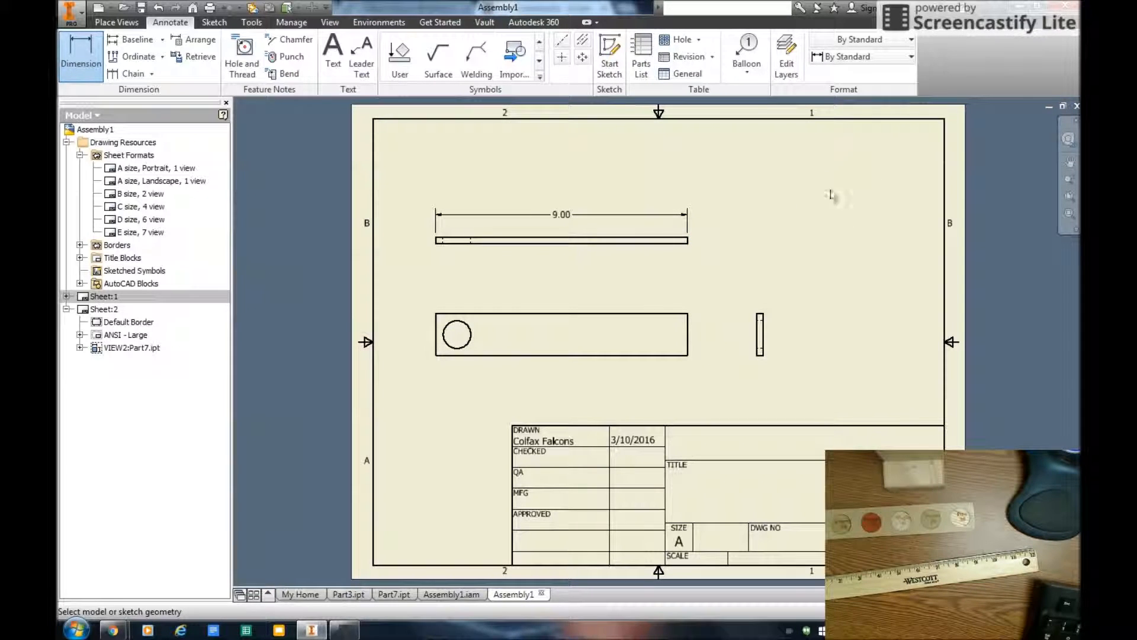